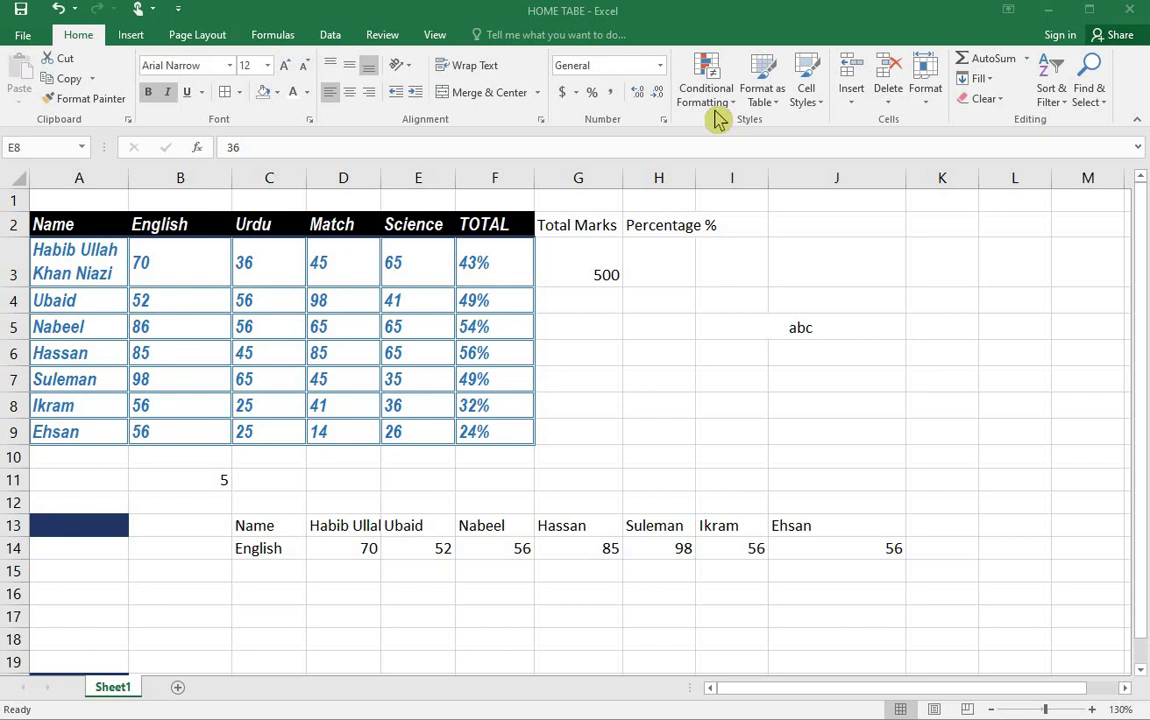
Step: Browse the Conditional Formatting options, then close them without applying anything
left_click(728, 112)
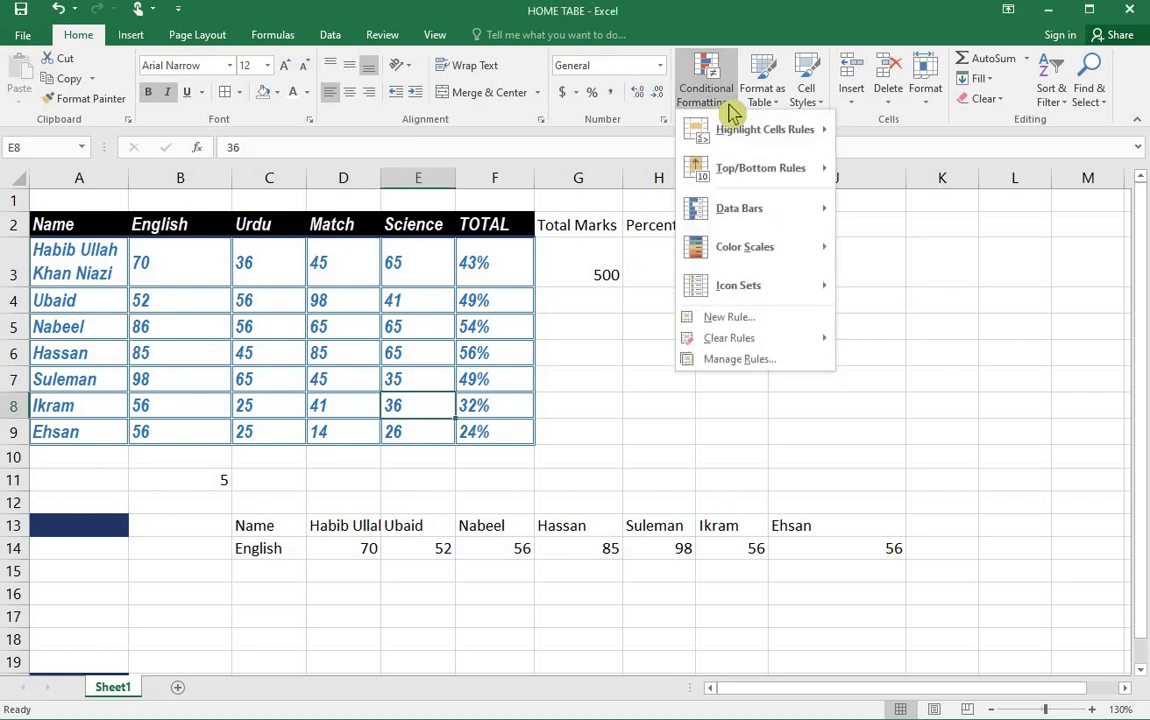
mouse_move(726, 140)
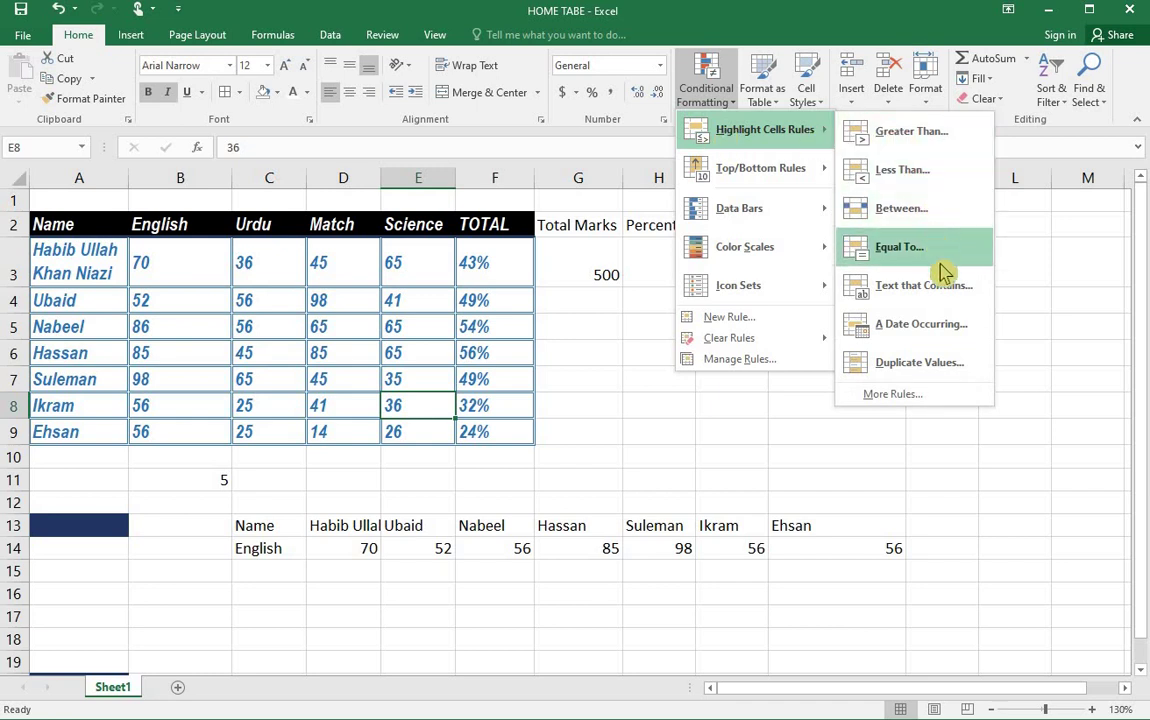
mouse_move(795, 174)
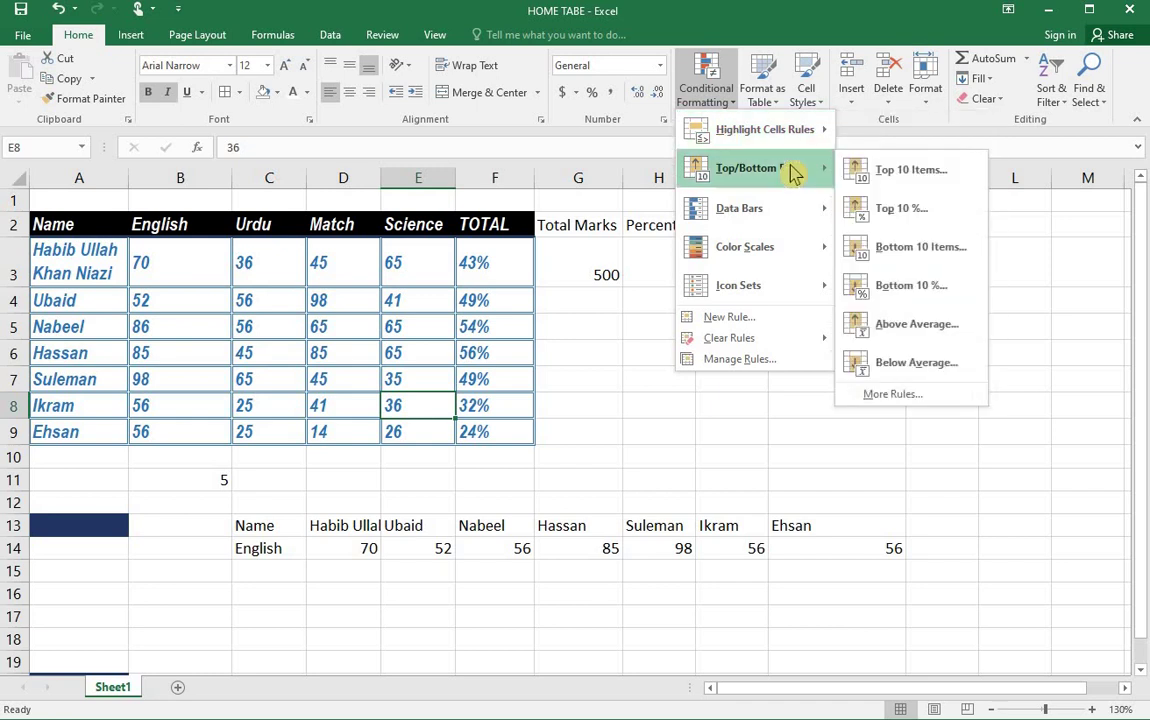
mouse_move(778, 206)
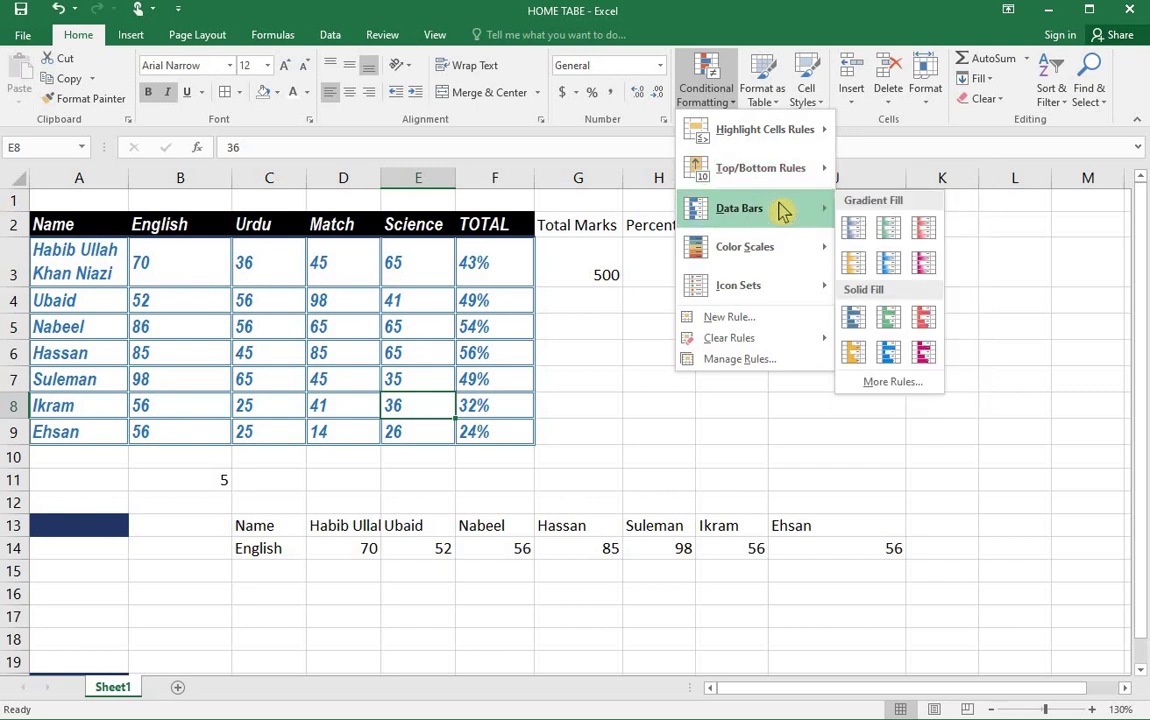
mouse_move(762, 287)
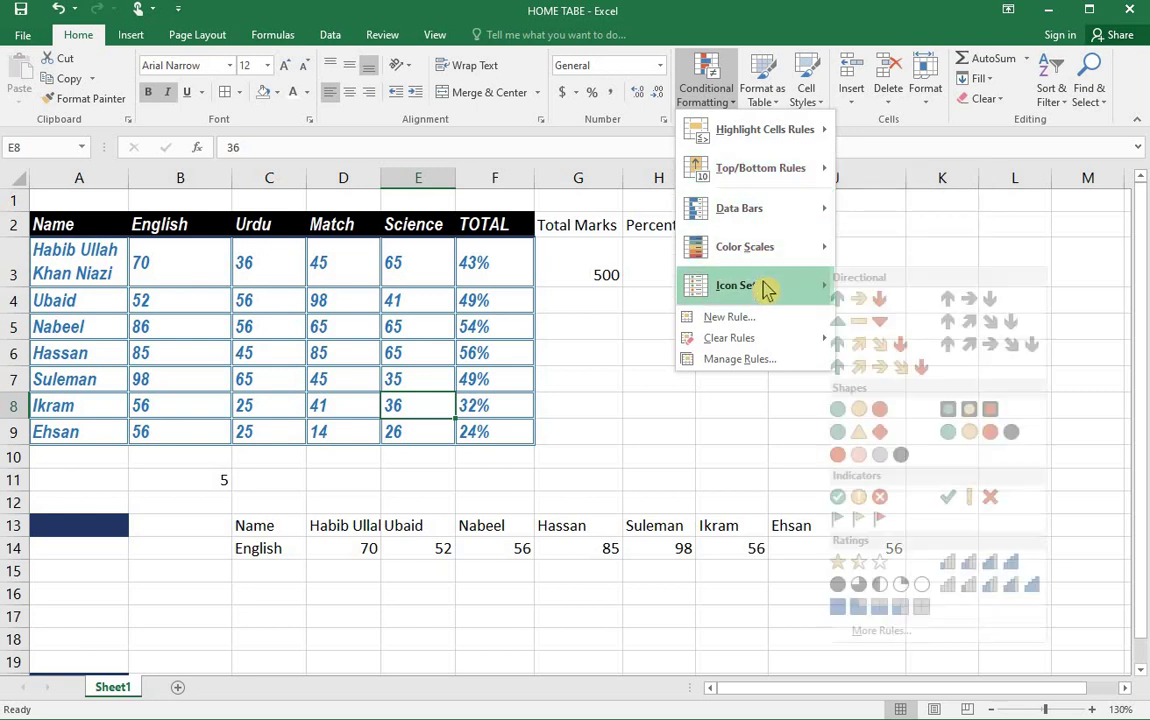
mouse_move(762, 340)
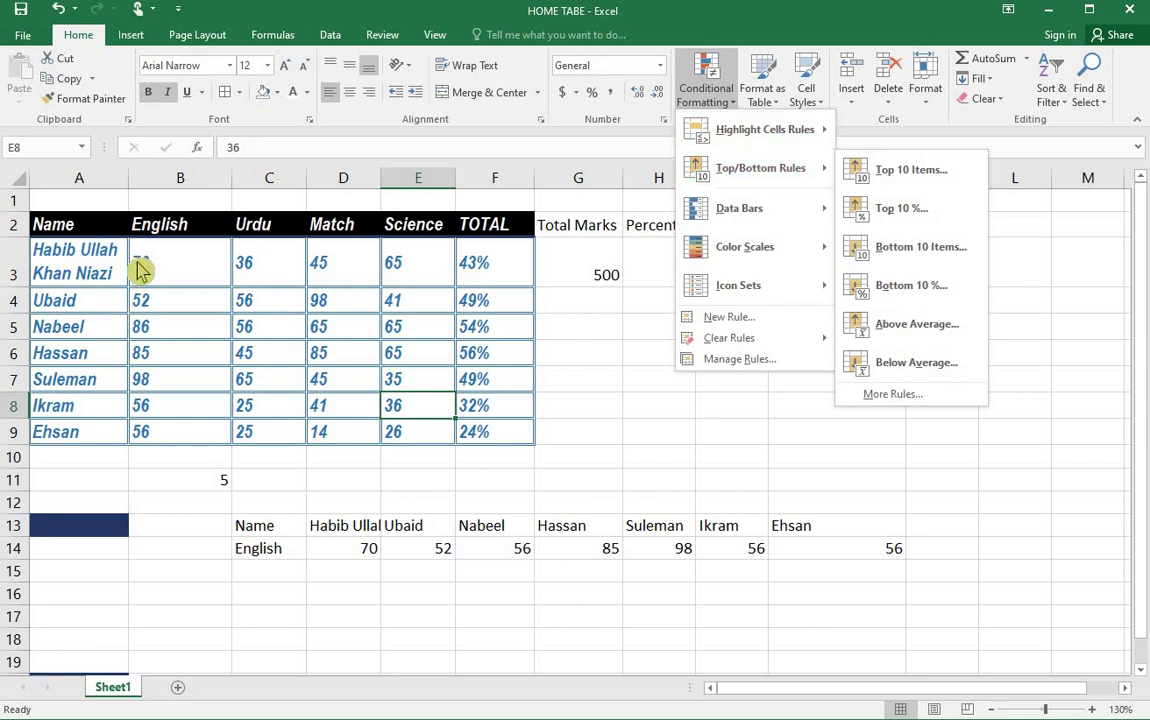
key("Escape")
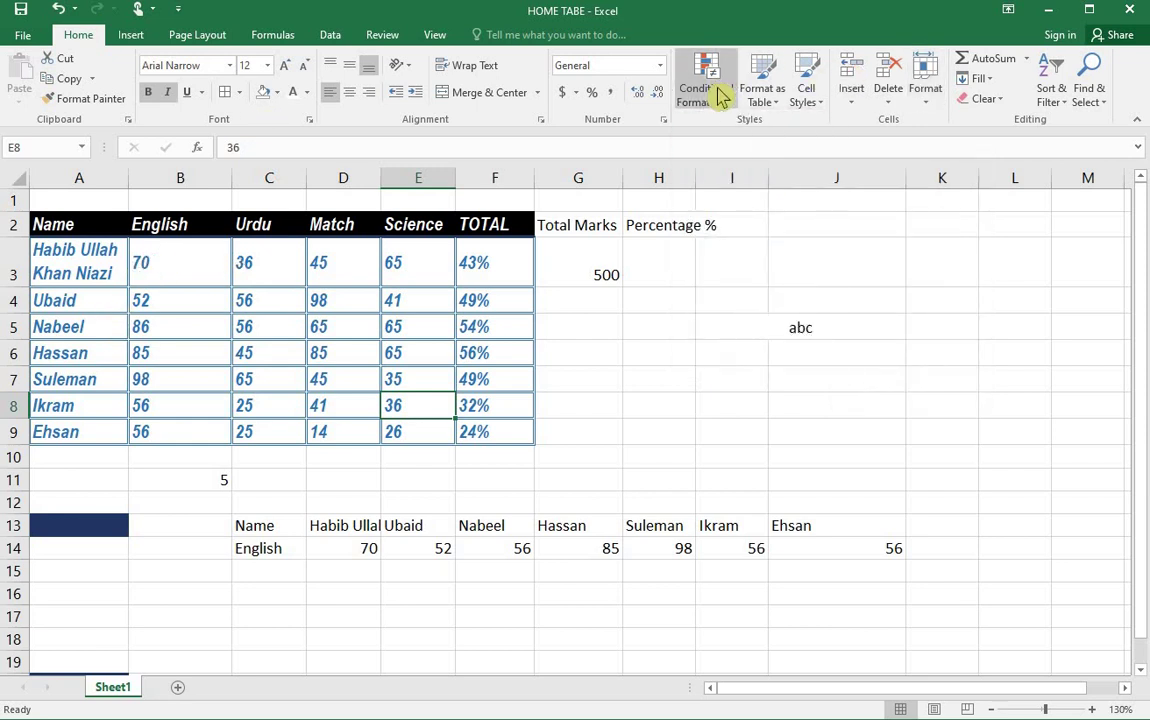
Step: Highlight English marks in B3:B9 greater than 80 with green fill and dark green text
left_click_drag(168, 255, 168, 431)
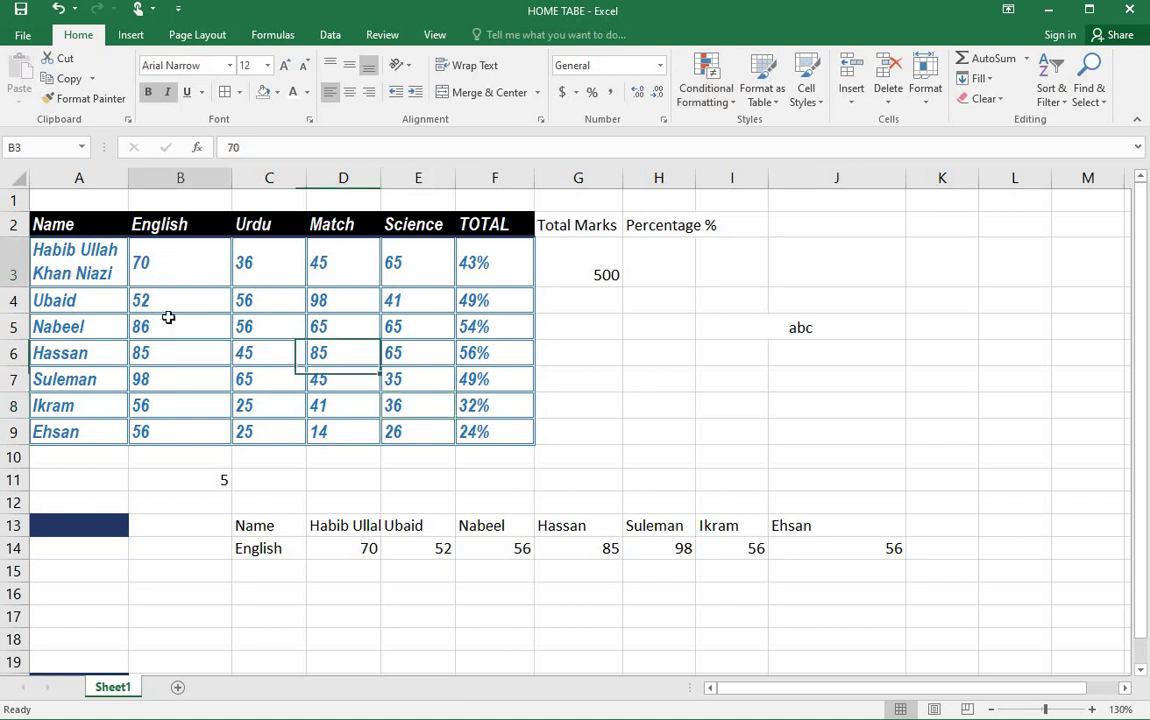
left_click(707, 100)
mouse_move(771, 141)
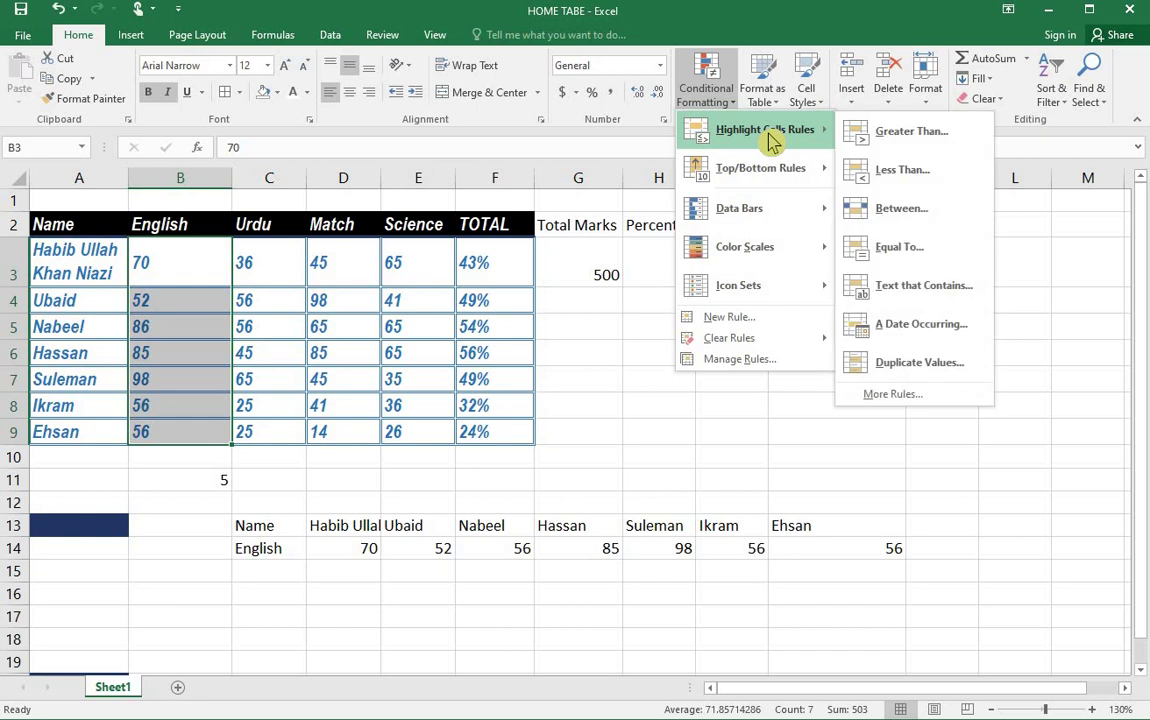
left_click(918, 137)
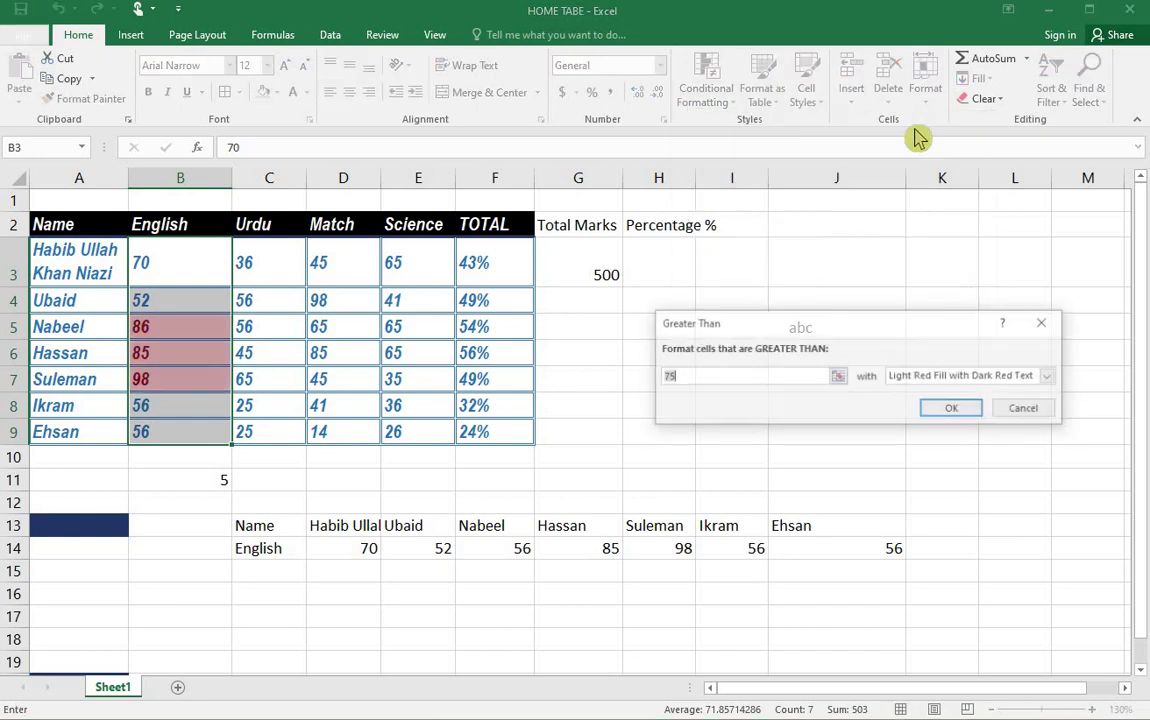
type("80")
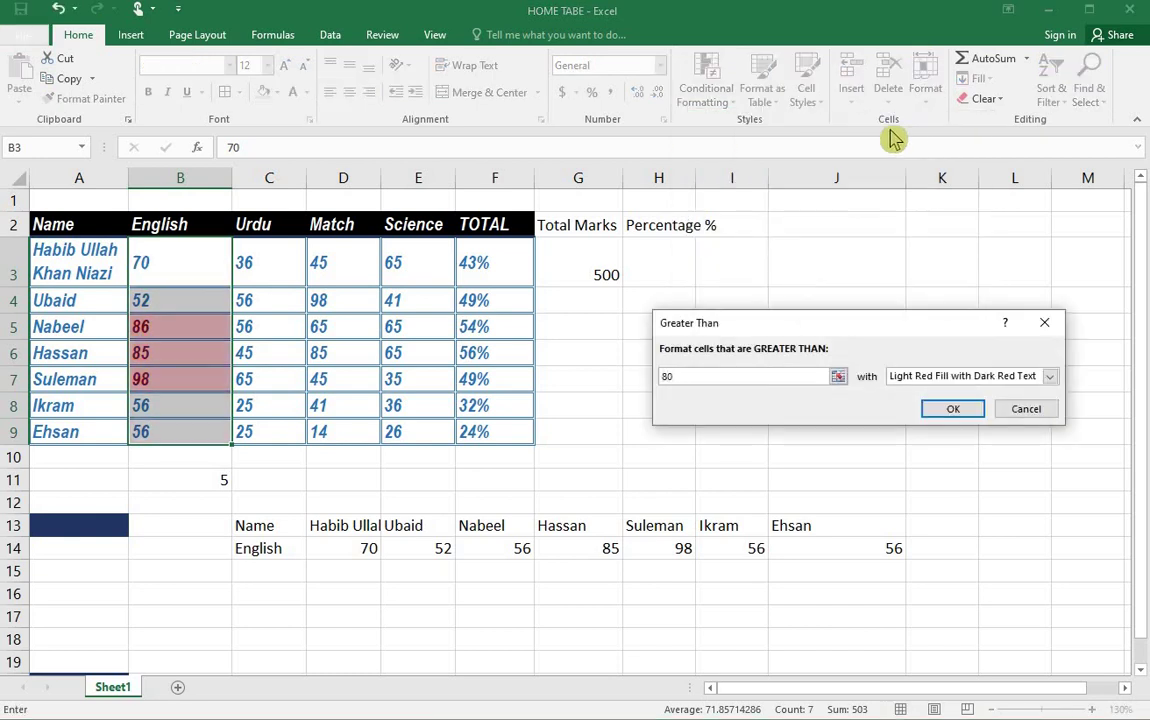
left_click(960, 376)
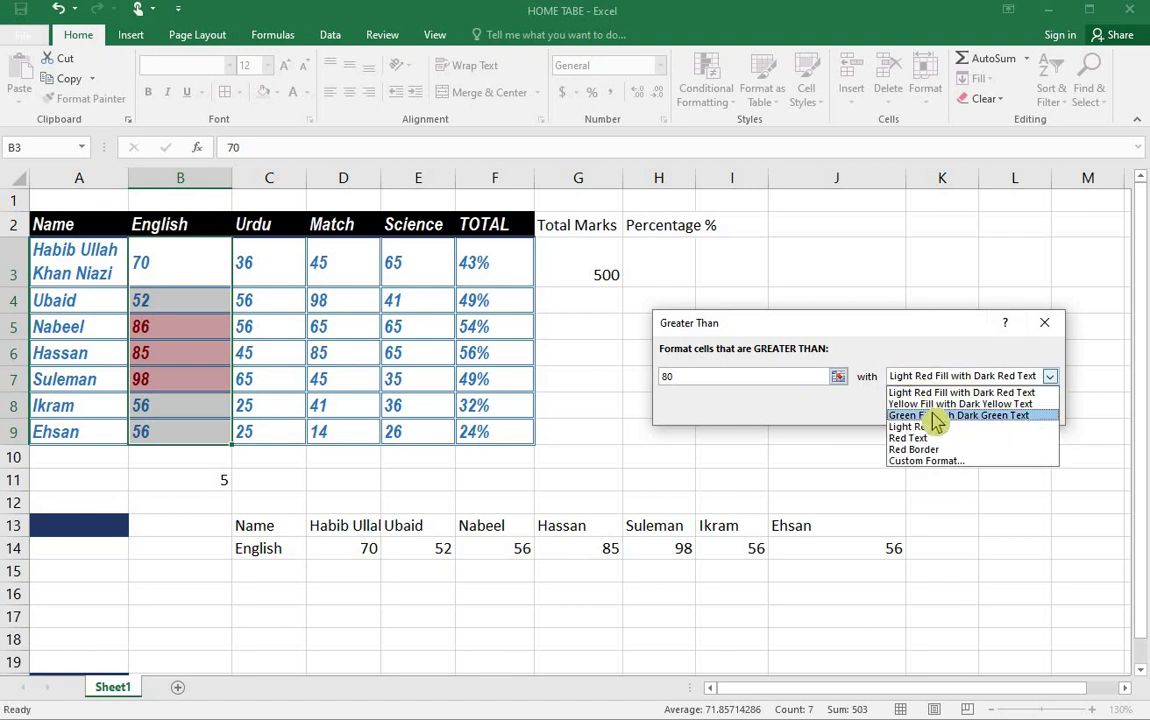
left_click(935, 416)
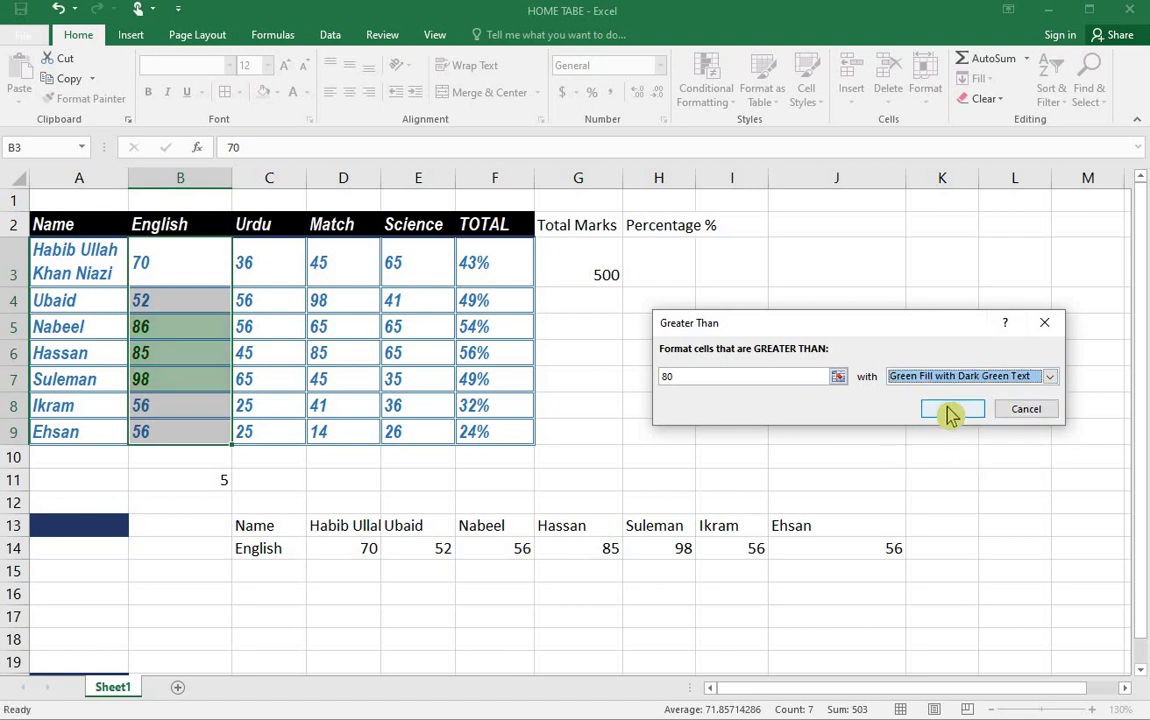
left_click(950, 412)
Step: Change the English mark in B4 to 83
left_click_drag(172, 324, 187, 375)
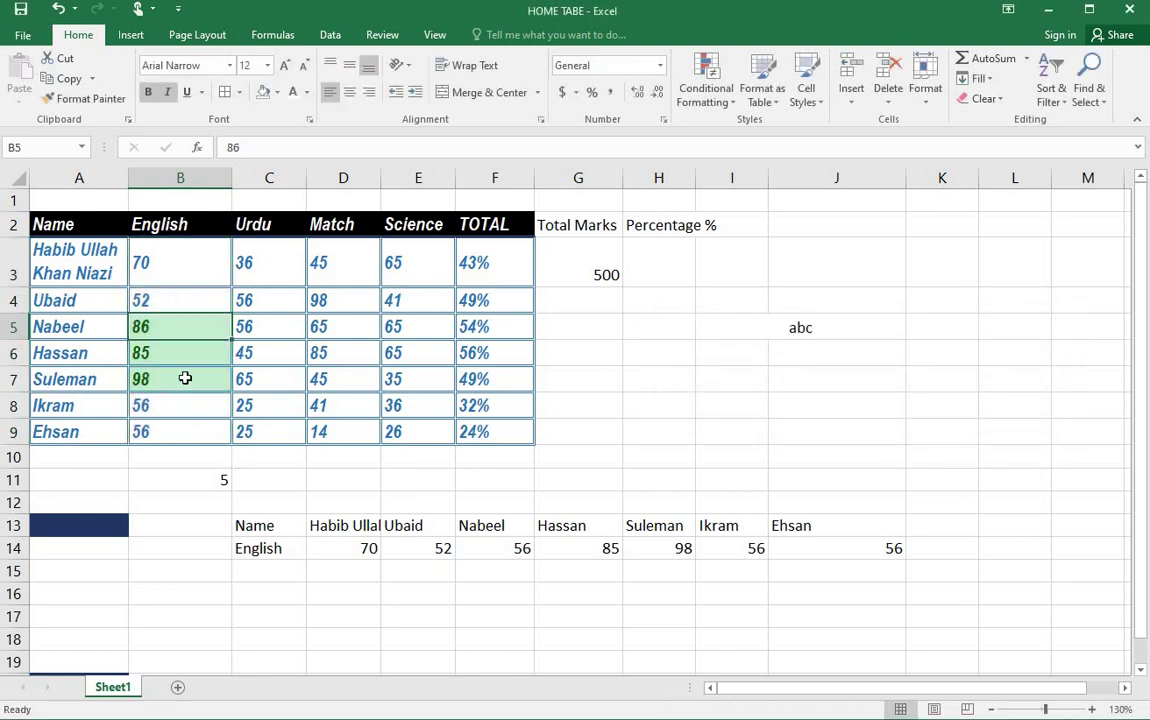
left_click_drag(148, 326, 141, 380)
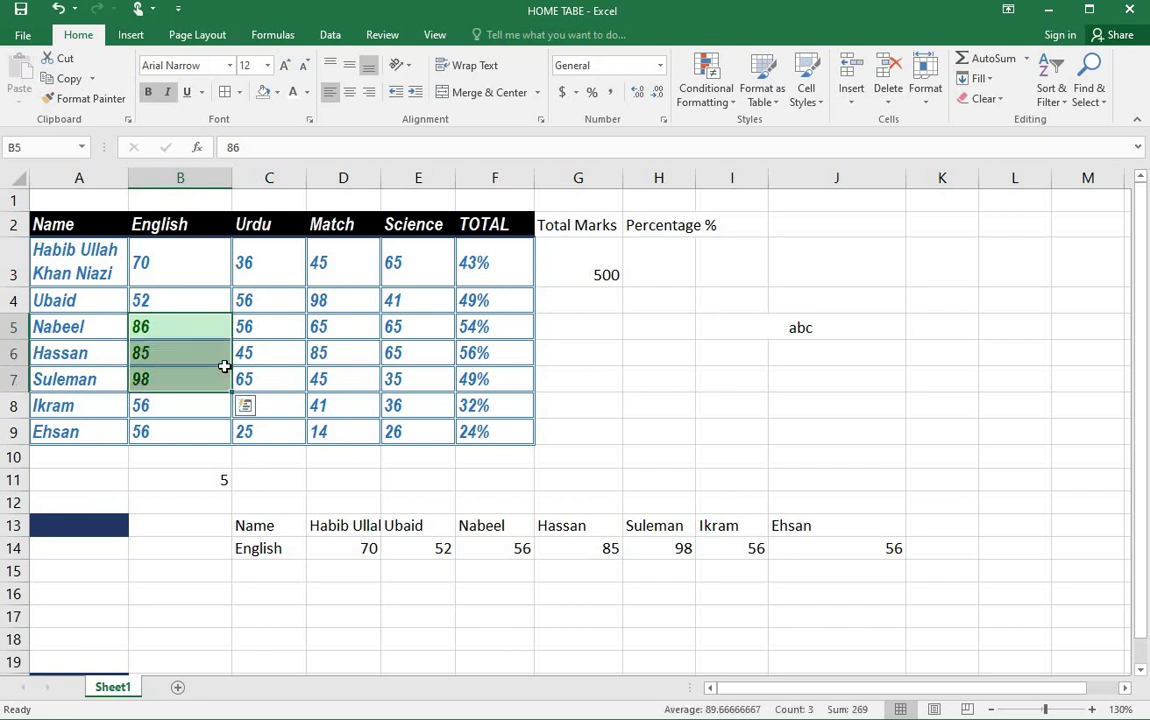
left_click(157, 296)
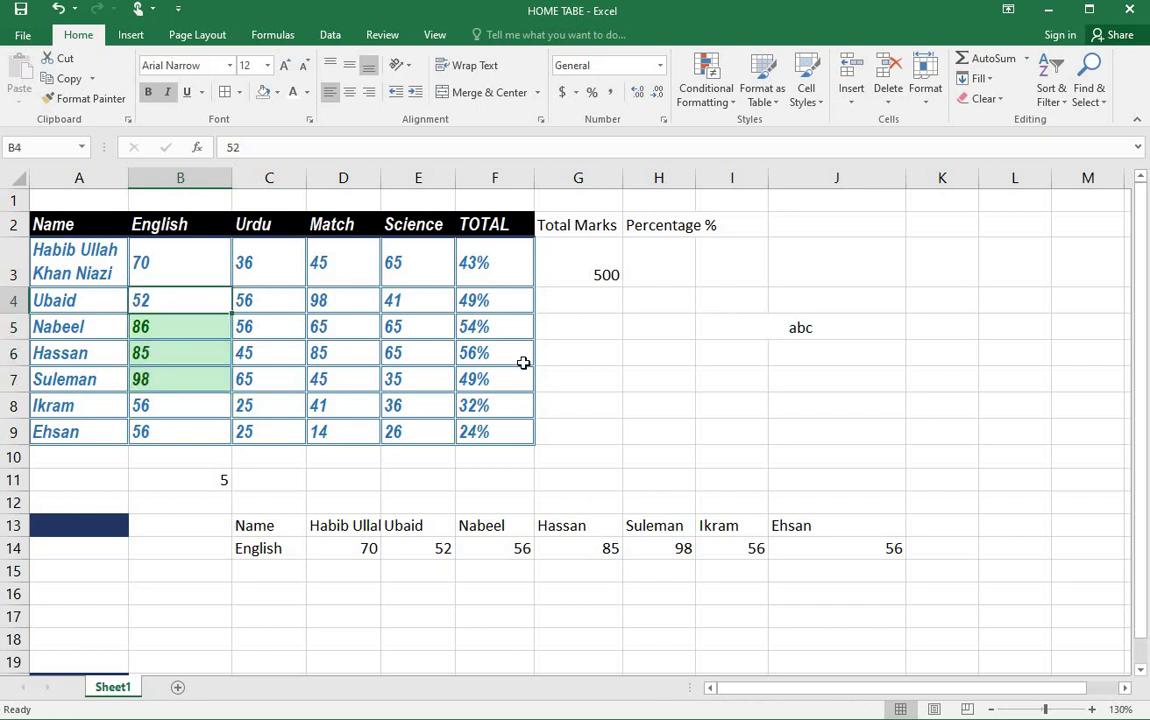
type("83")
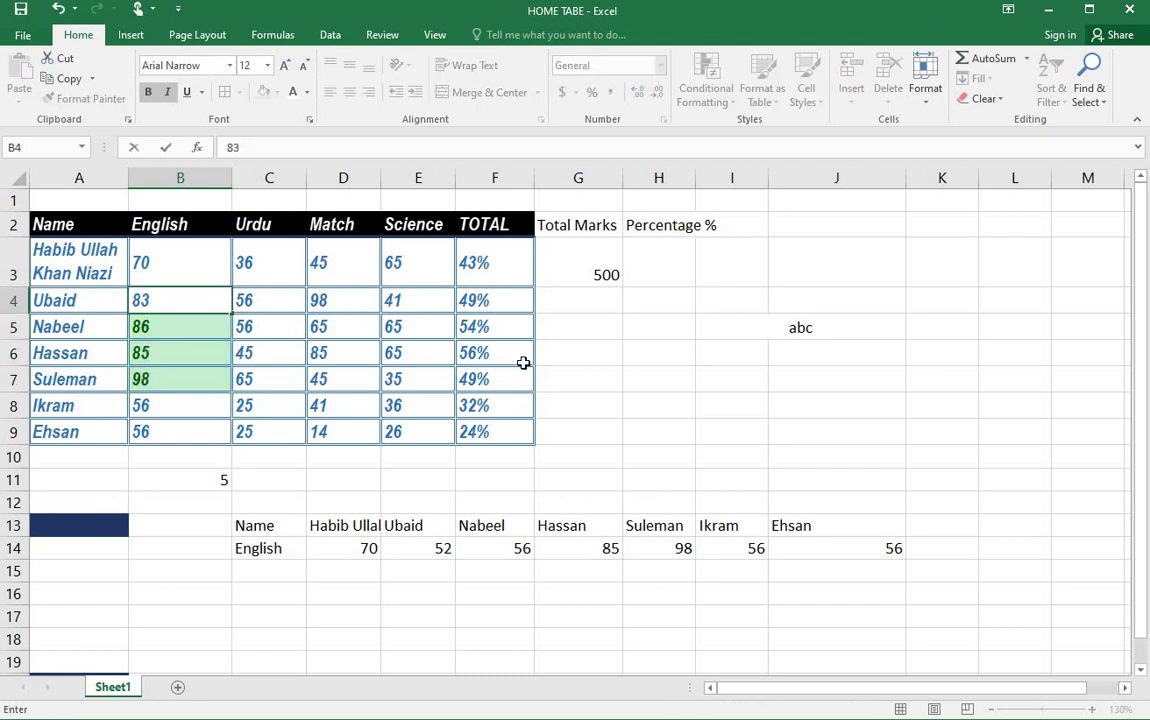
key("Return")
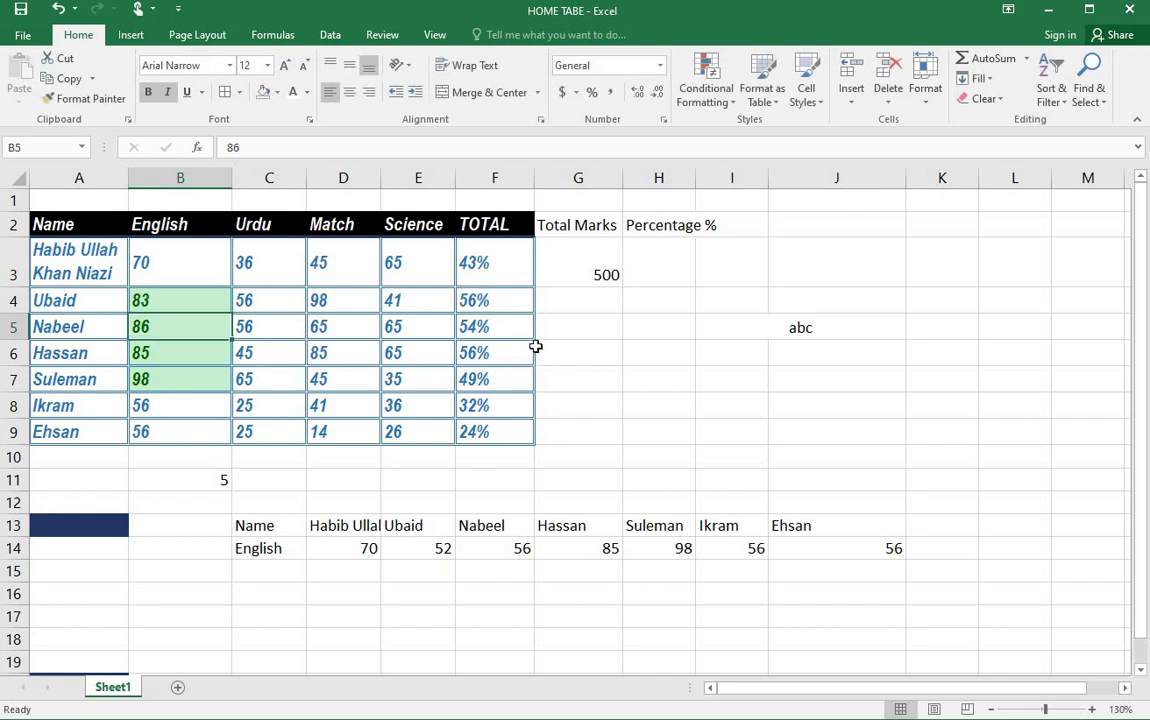
Step: Add a Less Than 60 rule on B3:B9 using light red fill with dark red text
left_click_drag(162, 266, 165, 430)
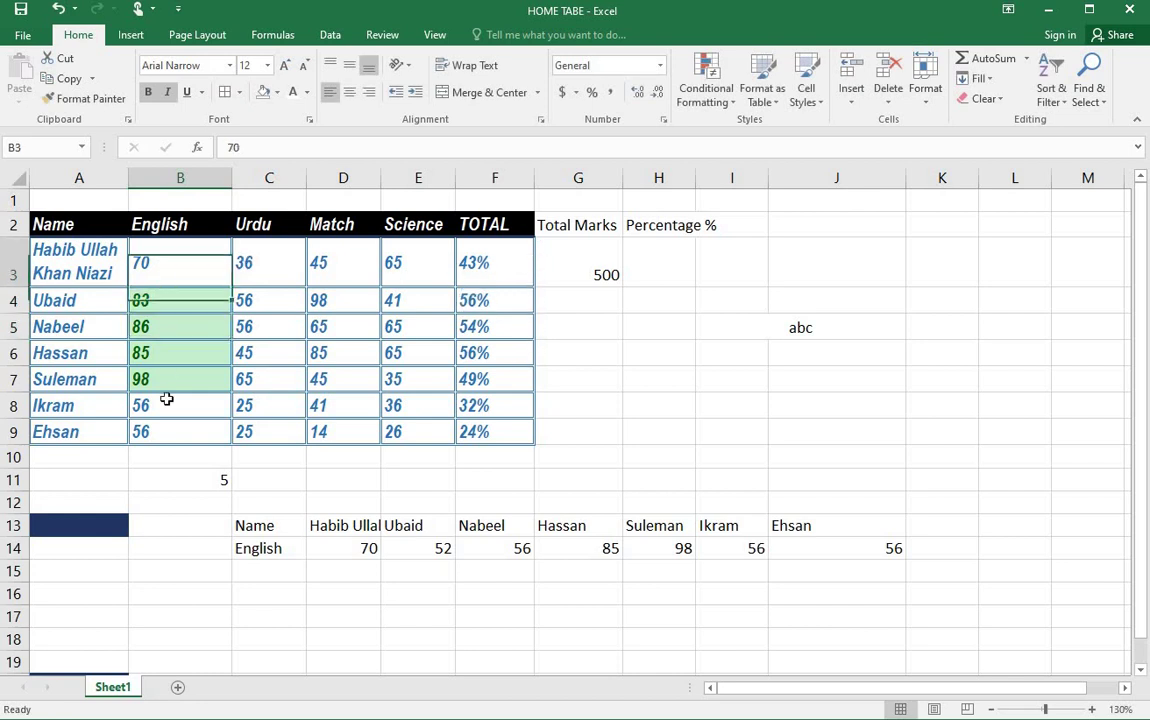
left_click(710, 100)
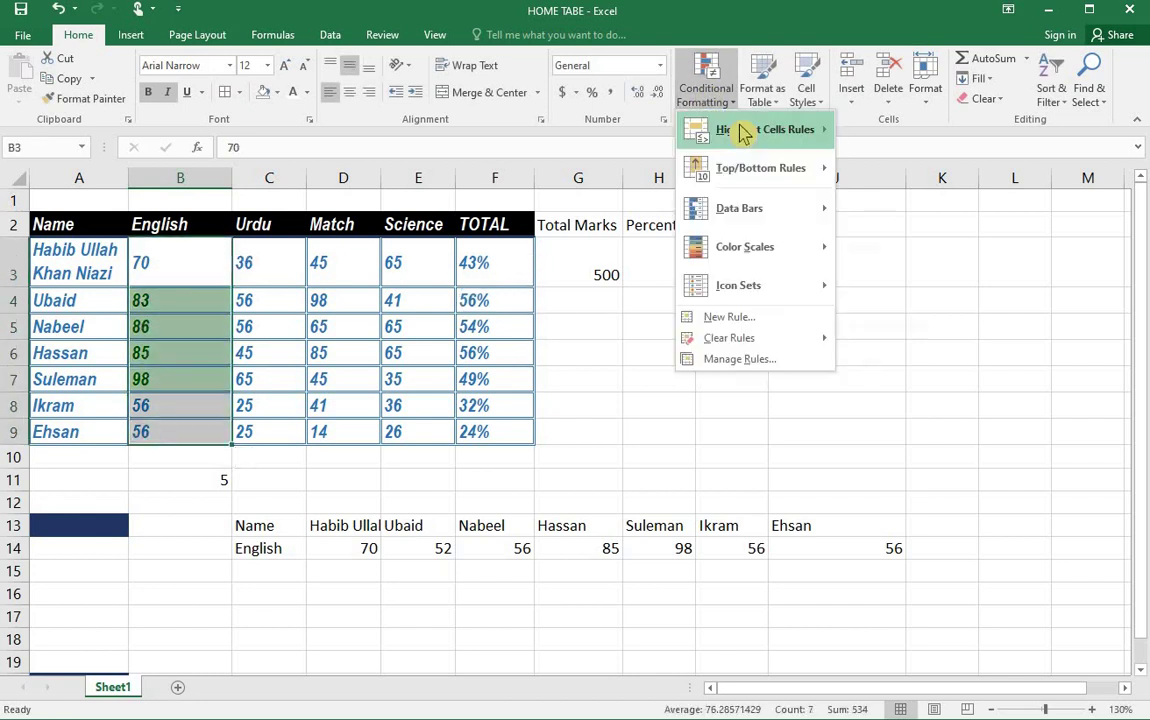
mouse_move(740, 130)
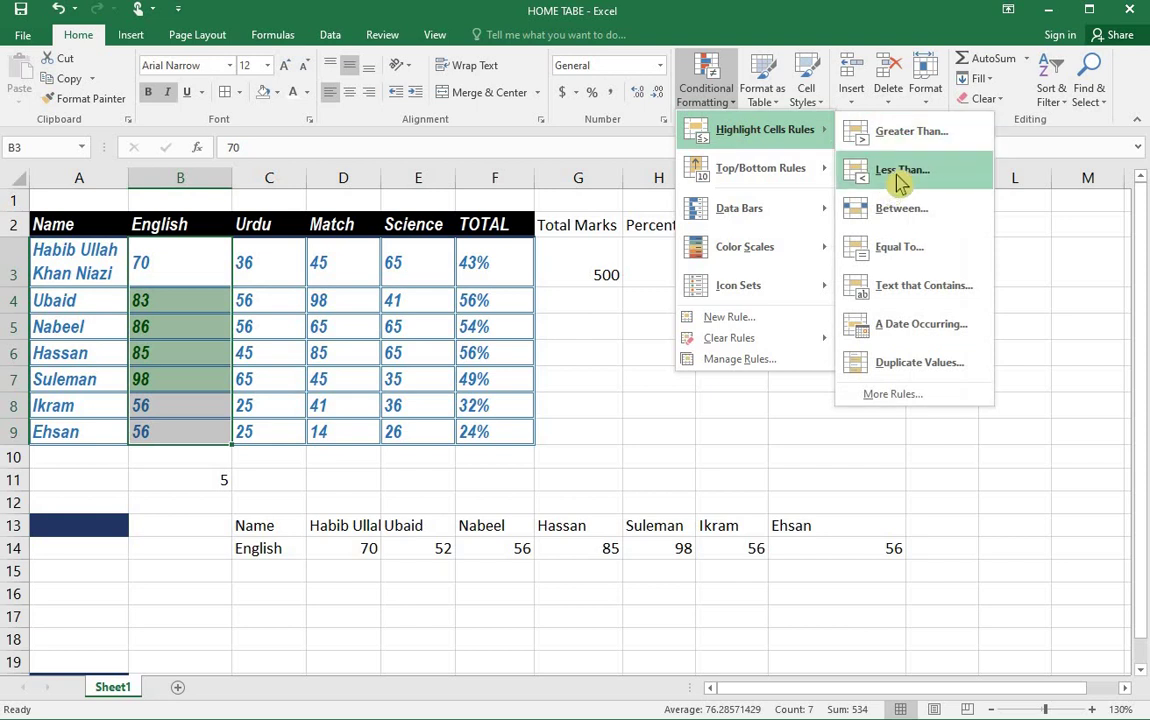
left_click(900, 172)
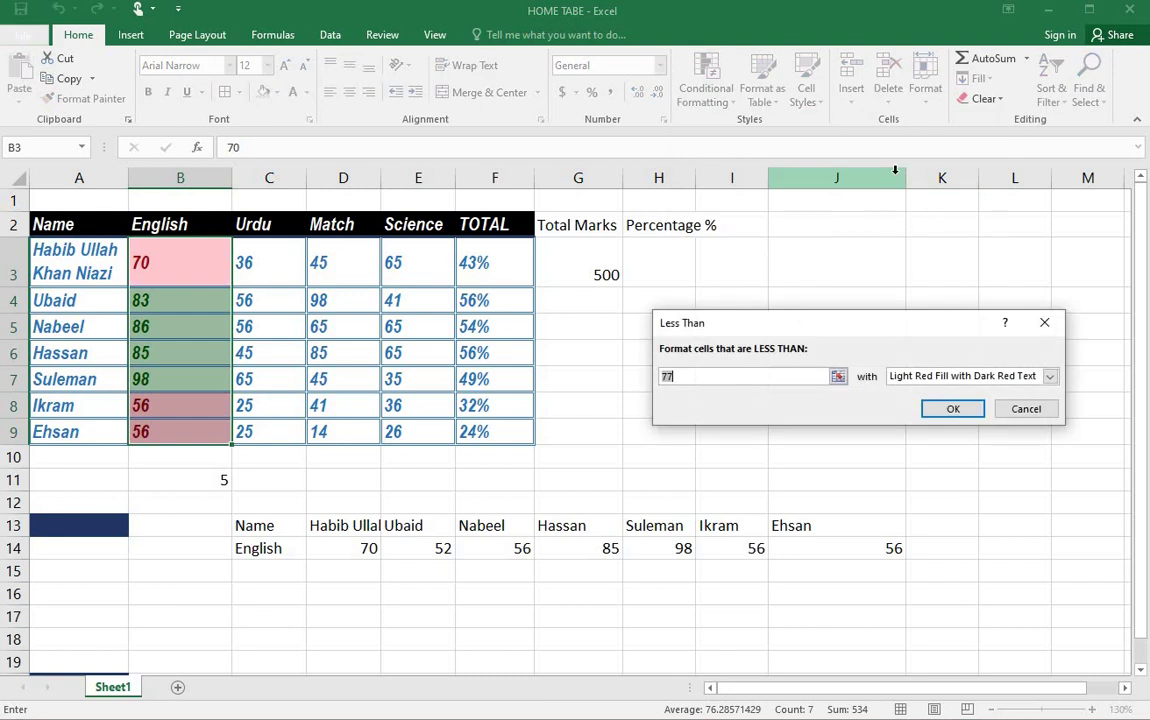
type("60")
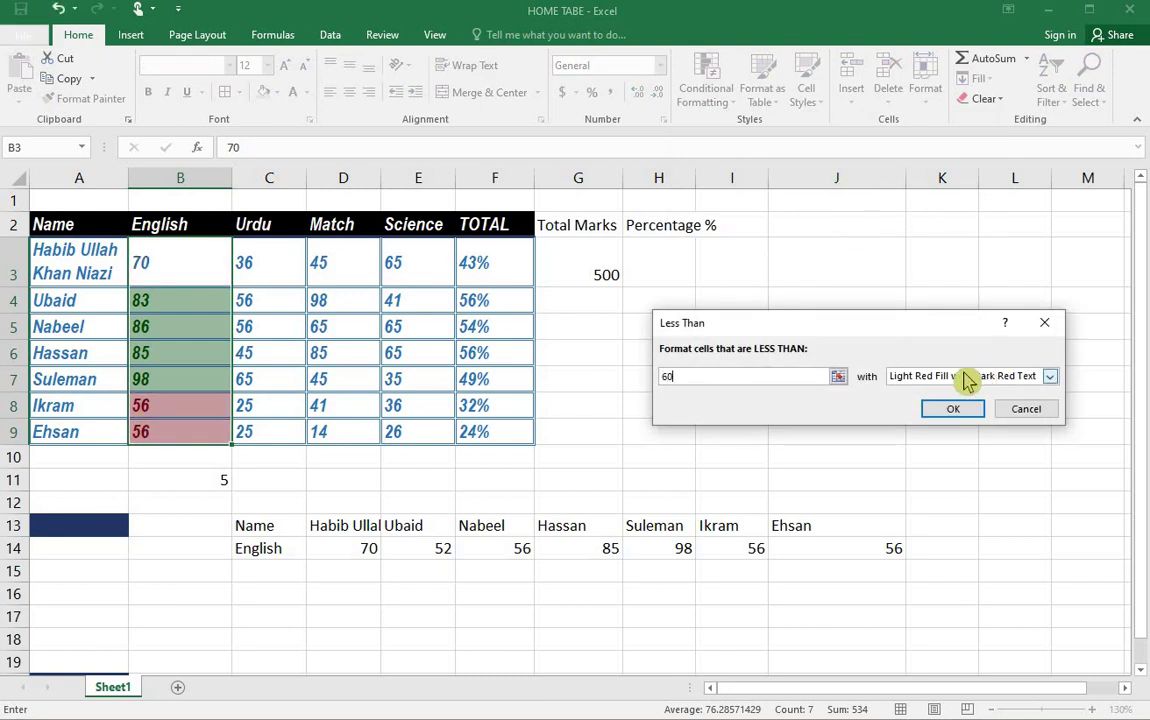
left_click(963, 376)
left_click(955, 387)
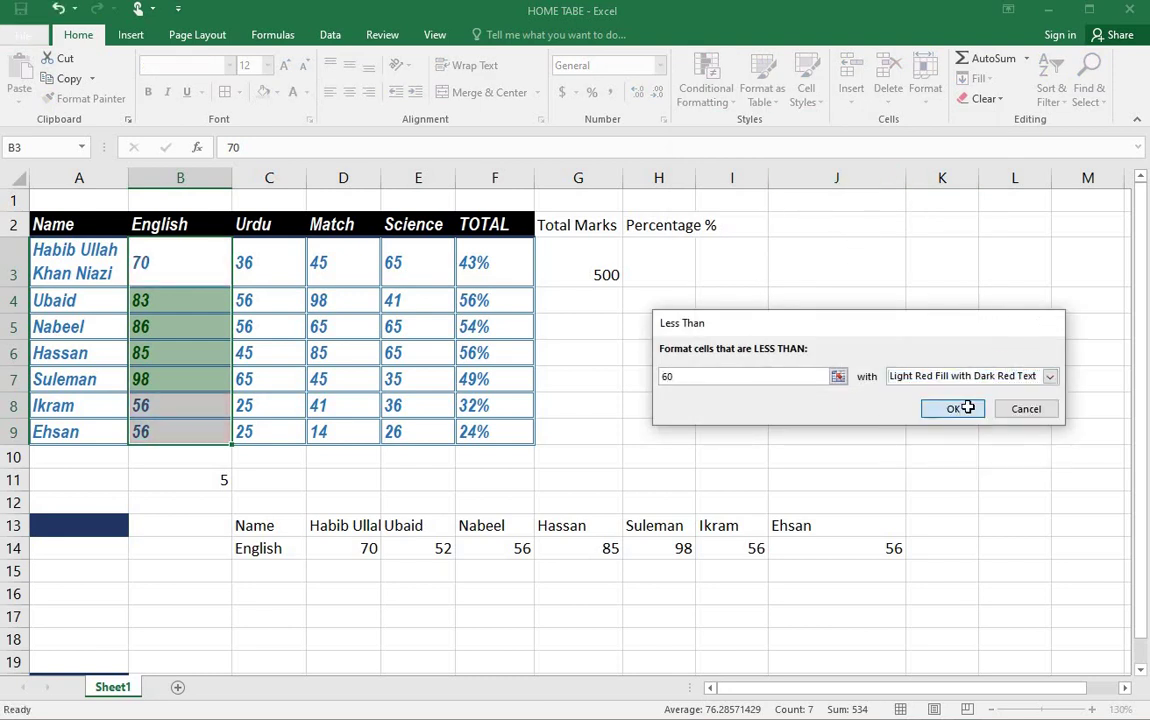
left_click(955, 409)
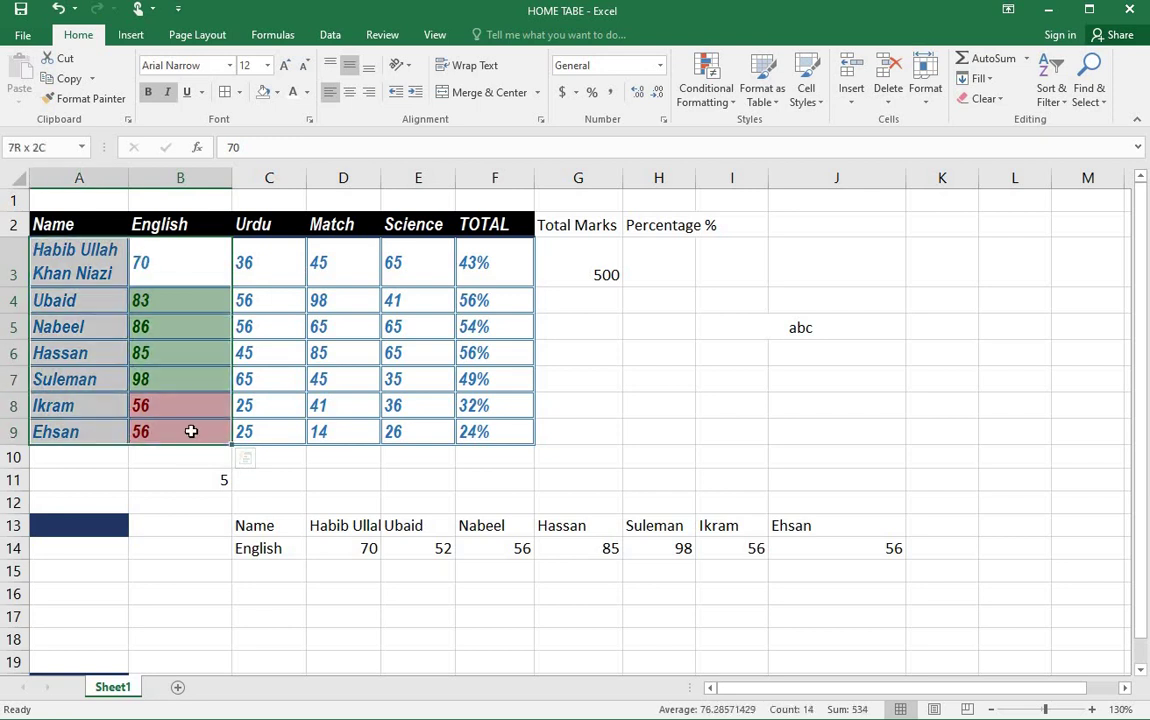
left_click(708, 82)
Step: Highlight English marks equal to 70 with yellow fill and dark yellow text
mouse_move(835, 130)
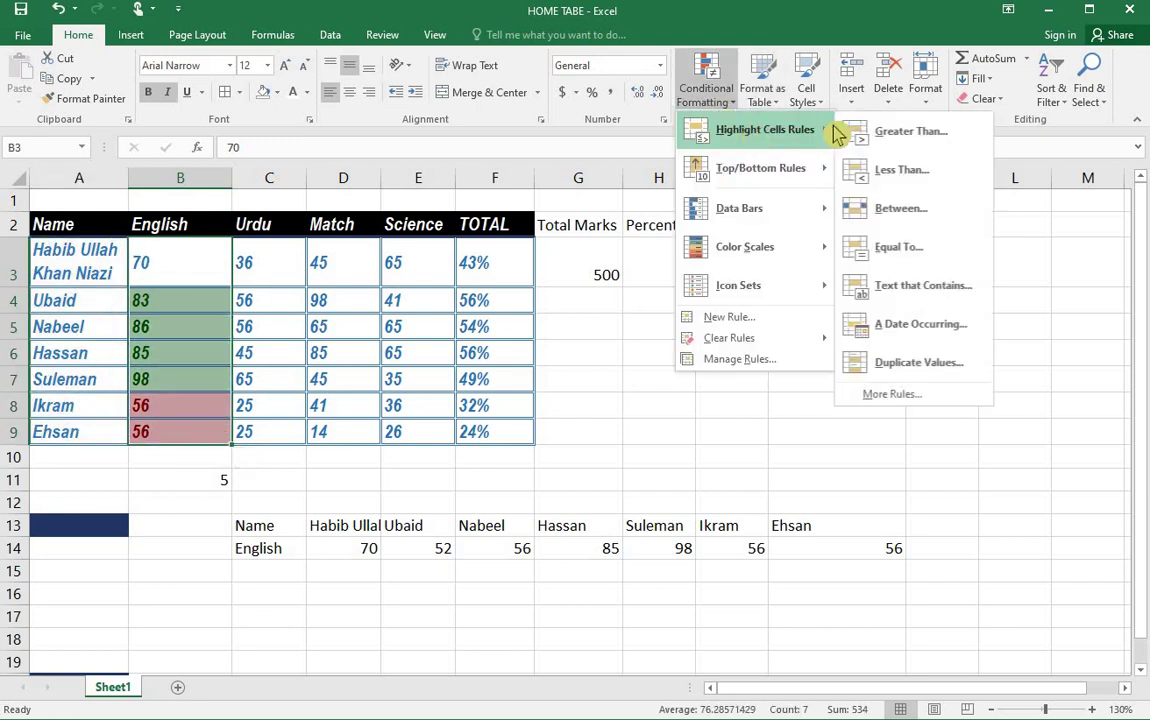
left_click(920, 252)
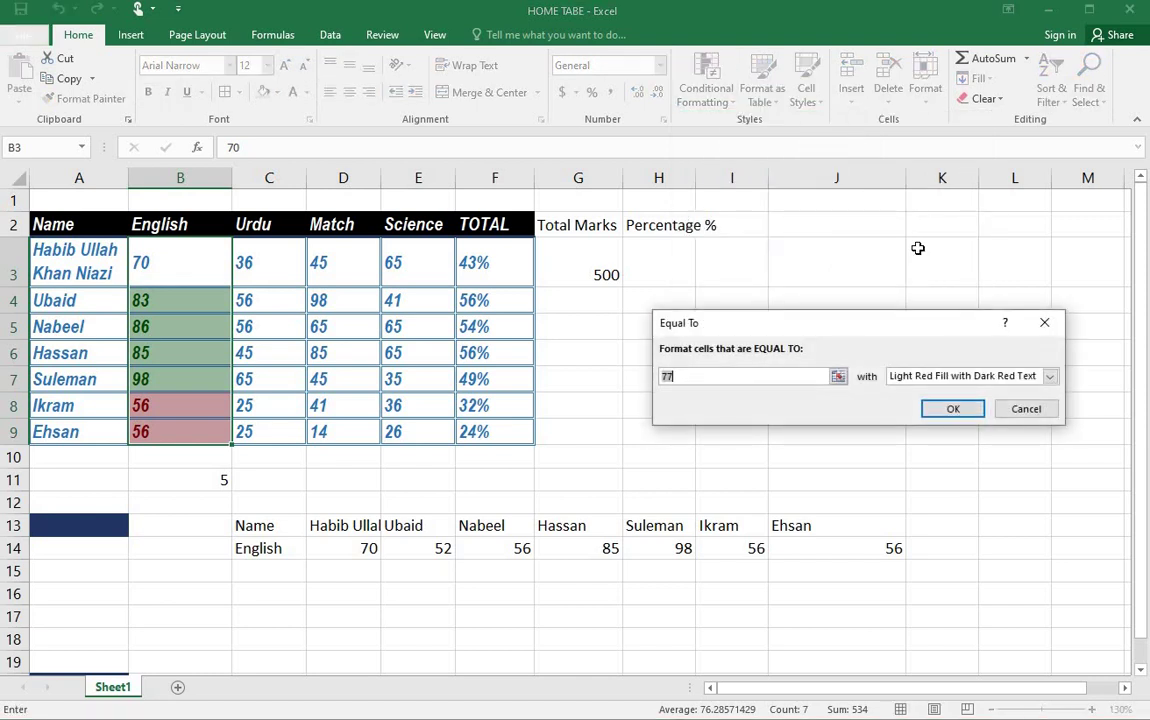
type("70")
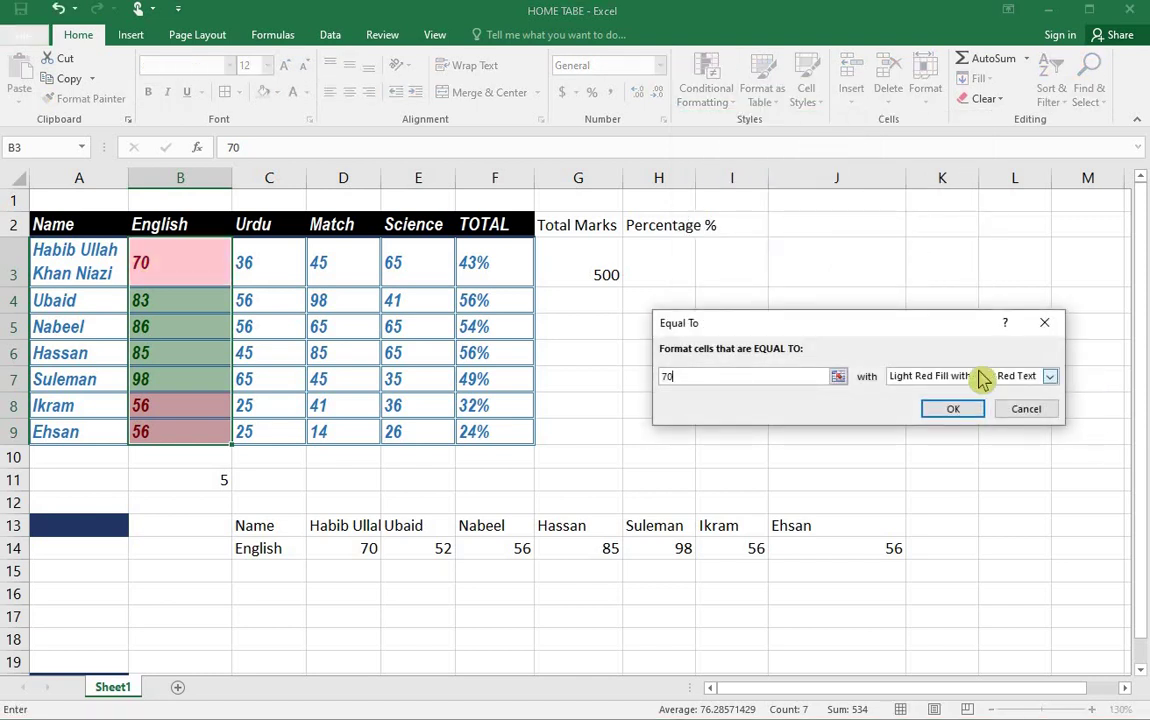
left_click(983, 378)
left_click(965, 400)
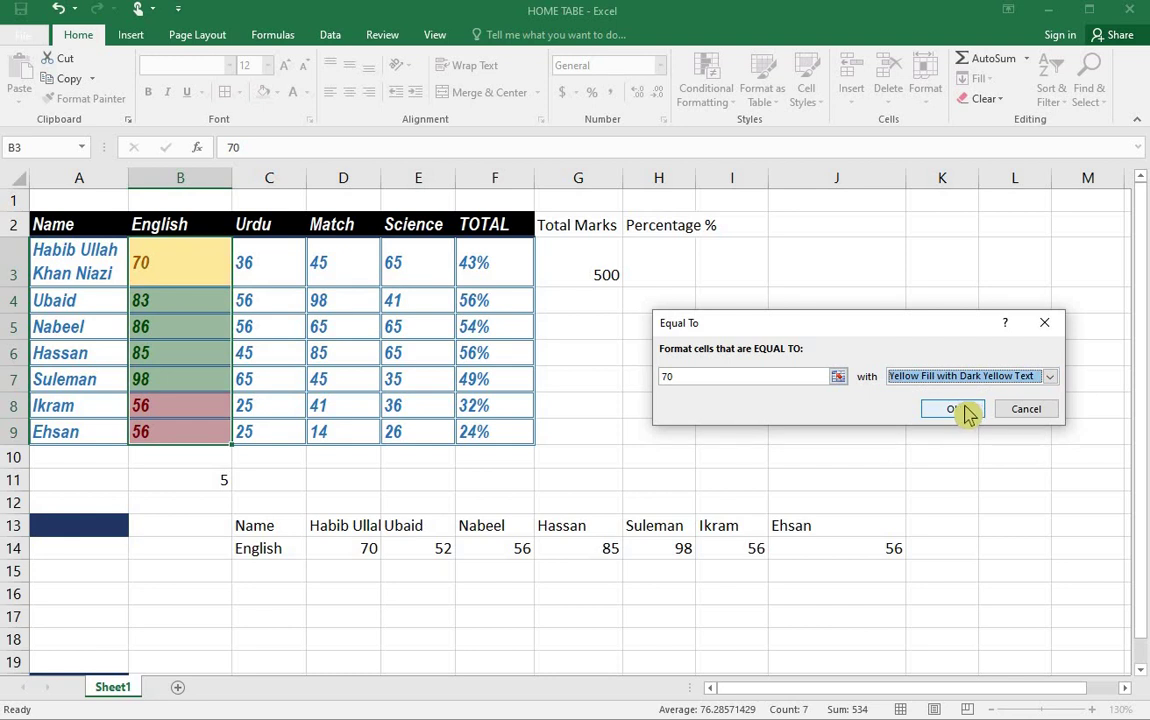
left_click(952, 409)
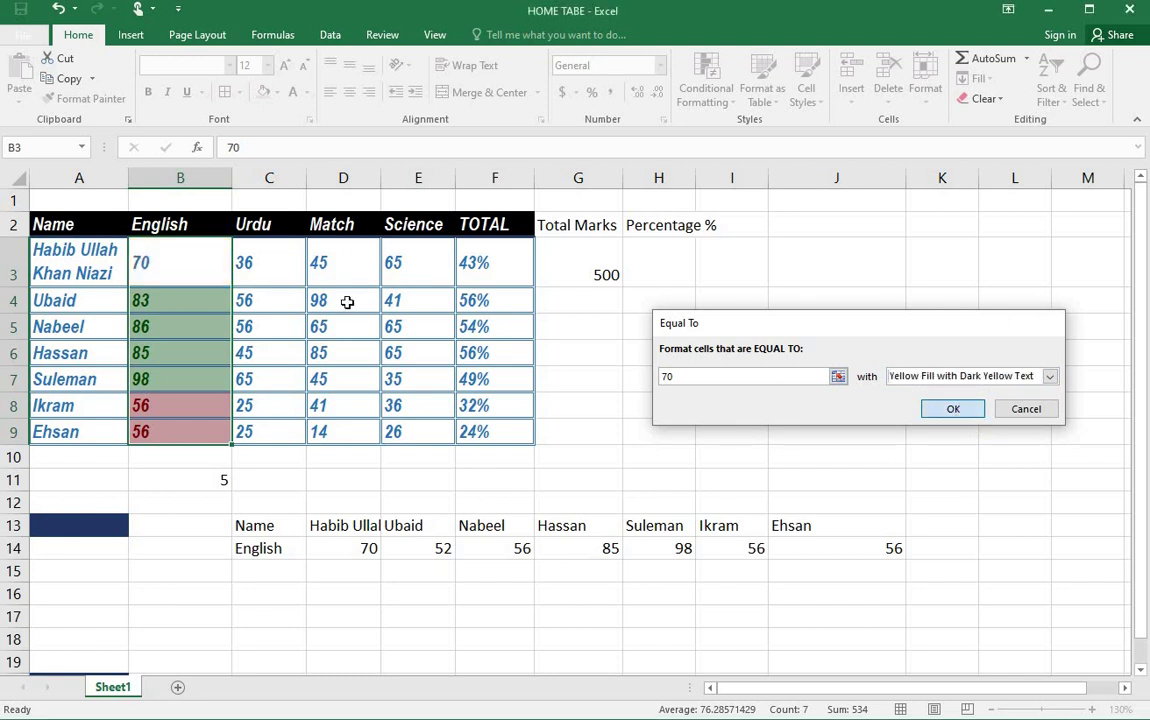
Step: Change the English marks in B6 to 70 and B4 to 51
left_click(184, 345)
type("70")
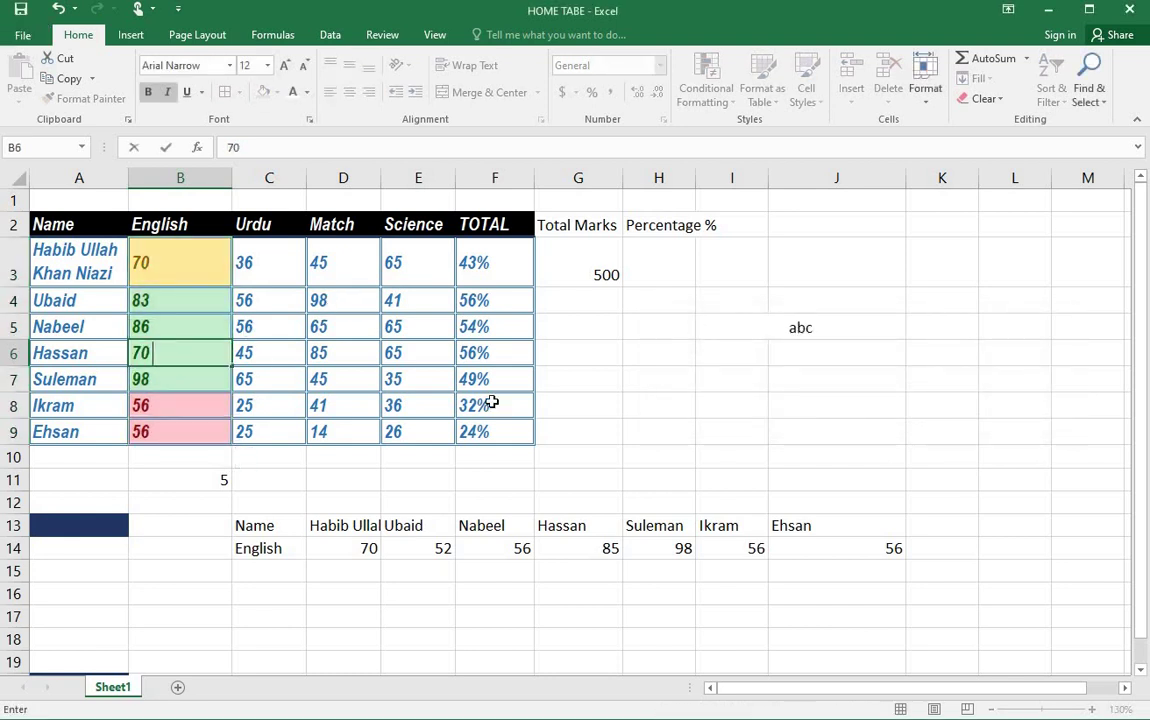
key("Return")
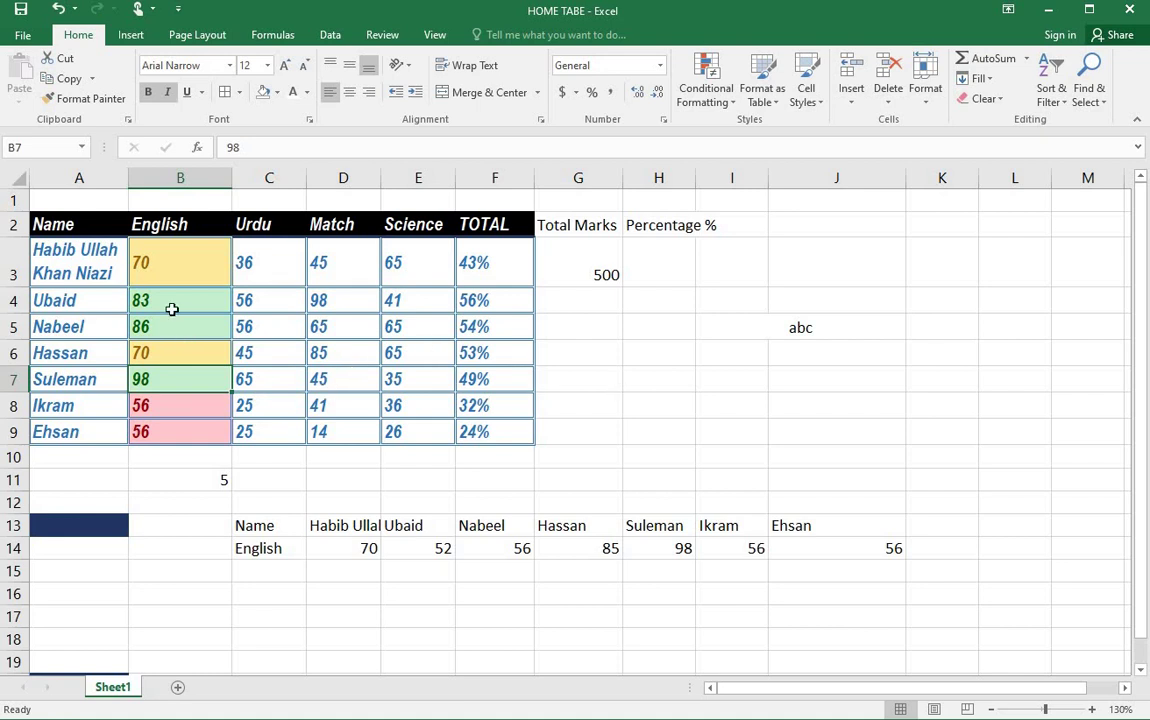
left_click(158, 300)
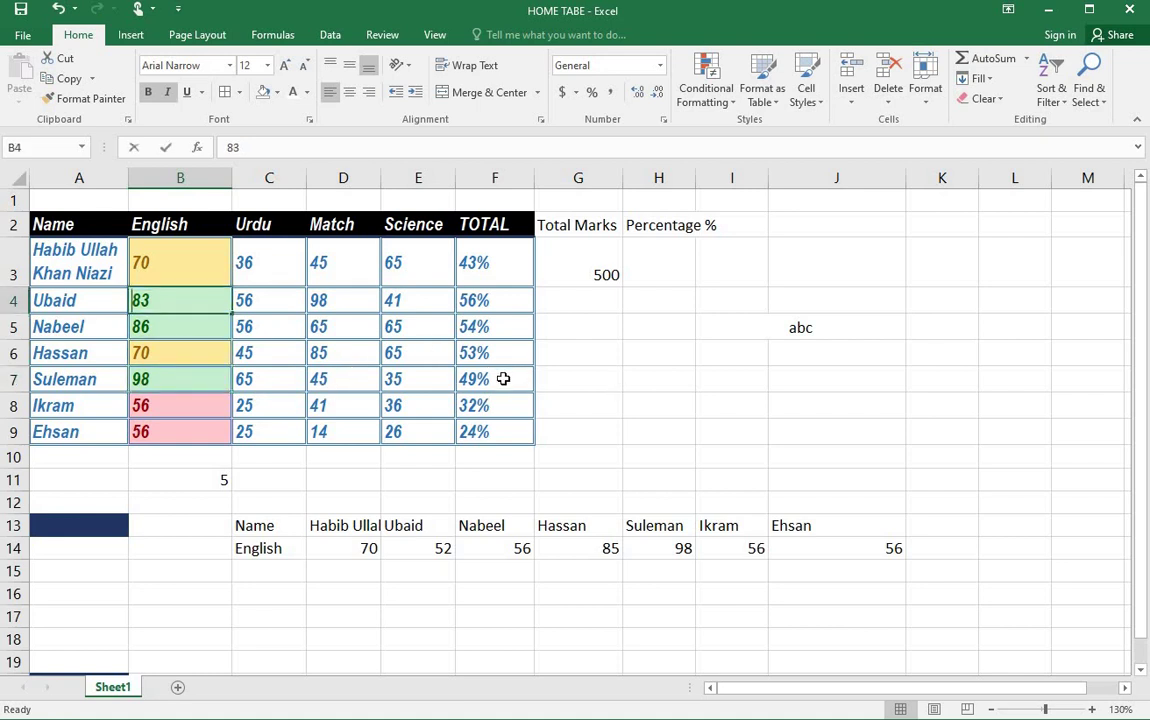
type("51")
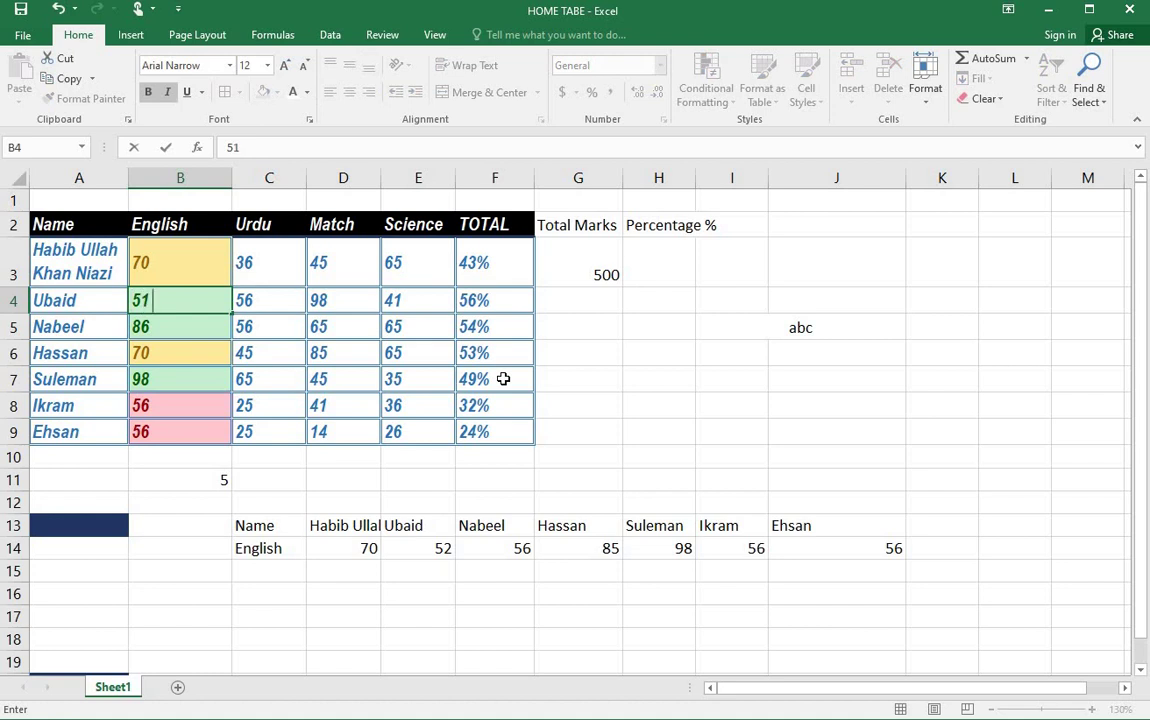
key("Return")
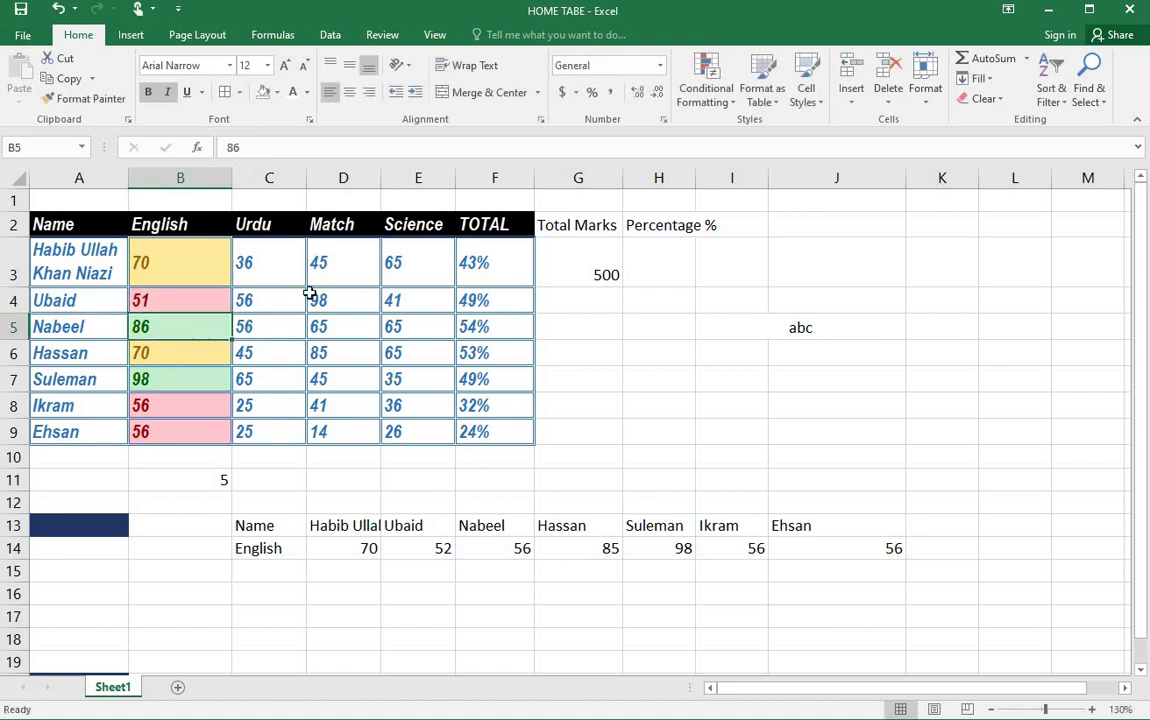
Step: Set up a Text That Contains rule on names A3:A9 matching A5's student, previewing Red Text and Red Border
left_click_drag(68, 255, 51, 432)
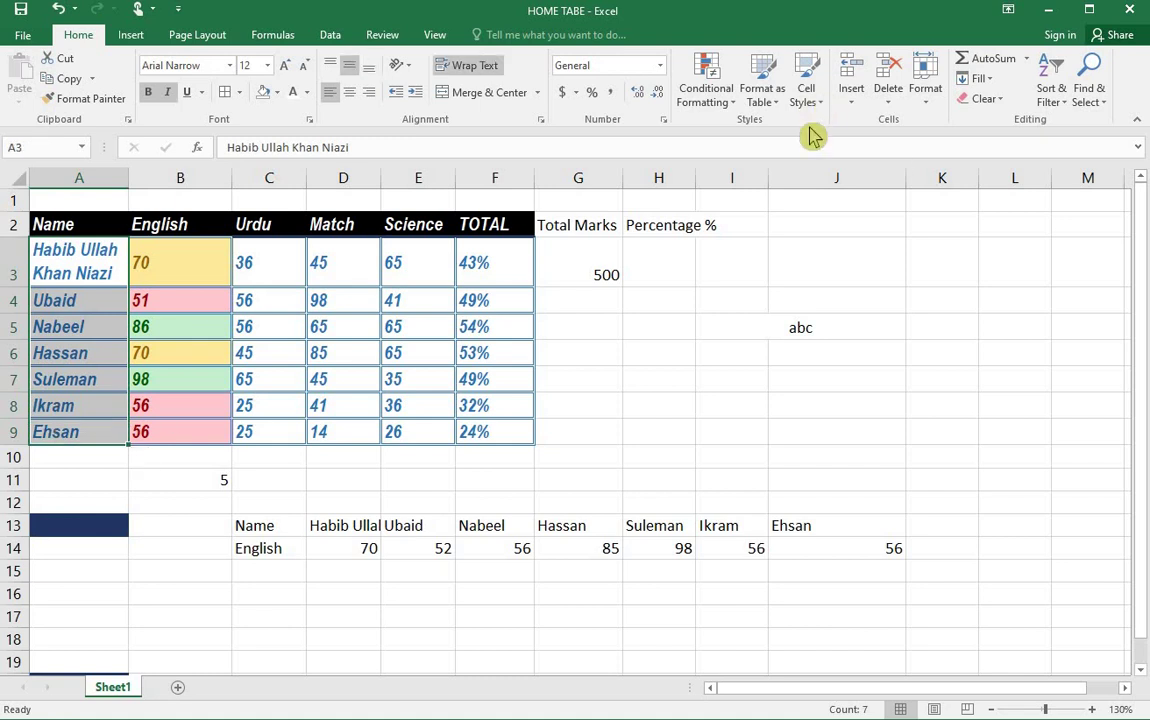
left_click(712, 100)
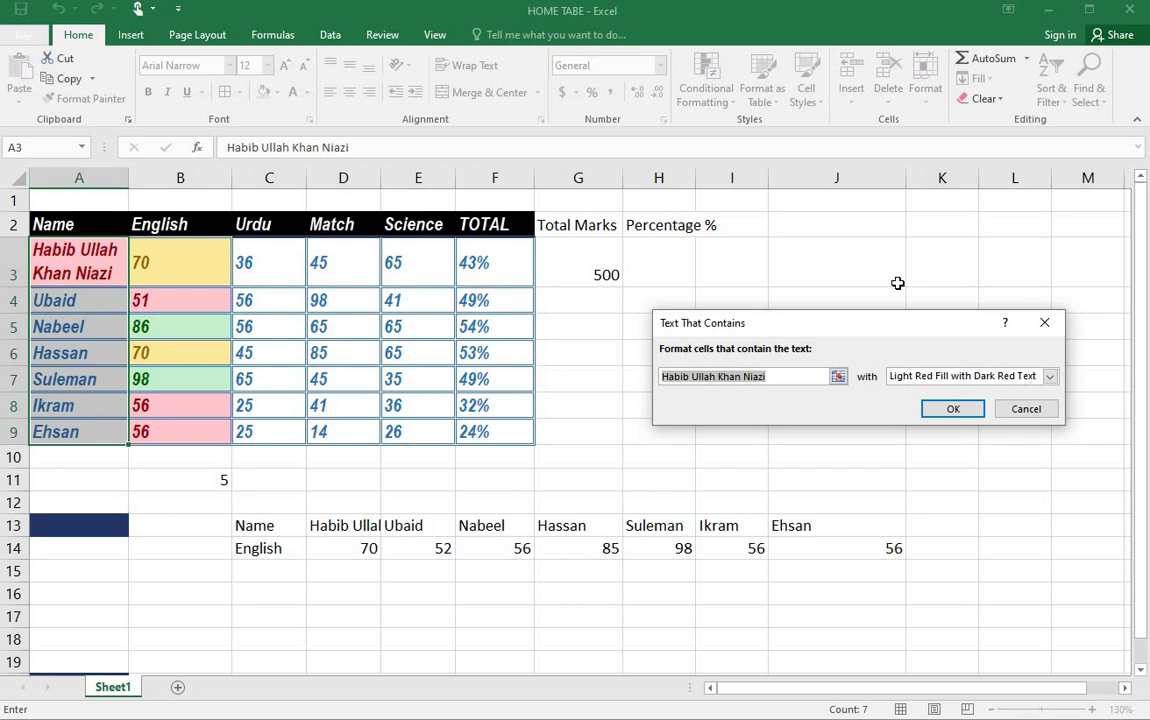
type("nabeel")
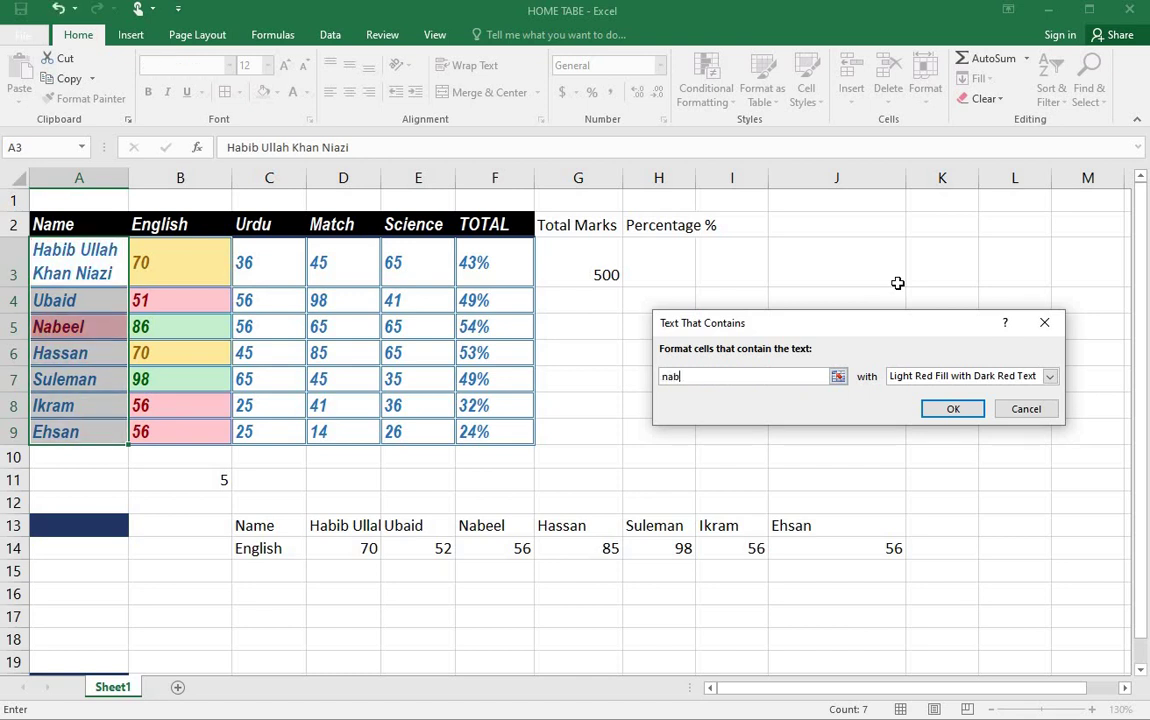
left_click(955, 377)
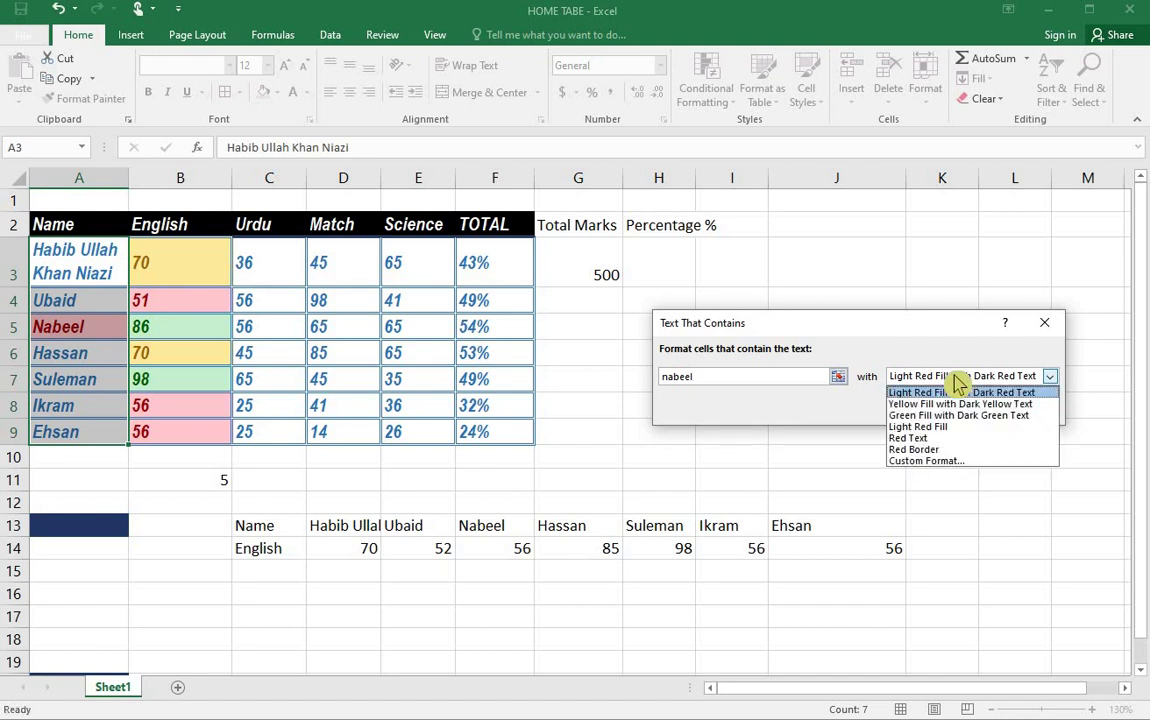
left_click(962, 438)
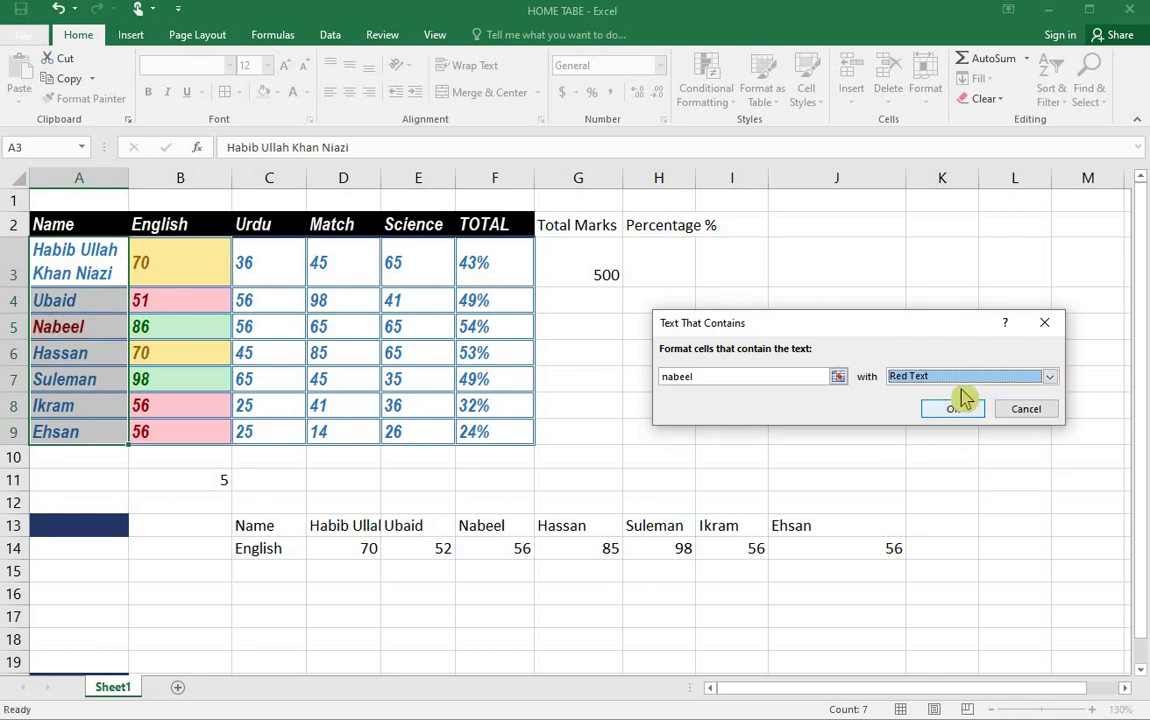
left_click(968, 378)
left_click(957, 450)
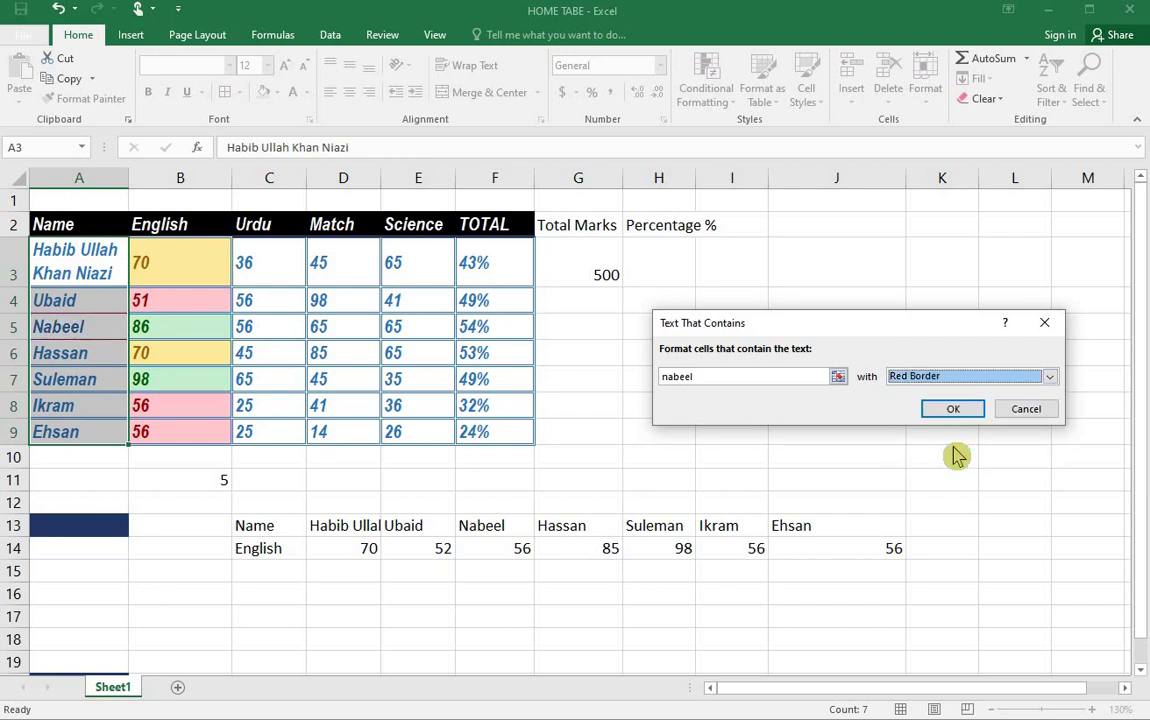
left_click(968, 378)
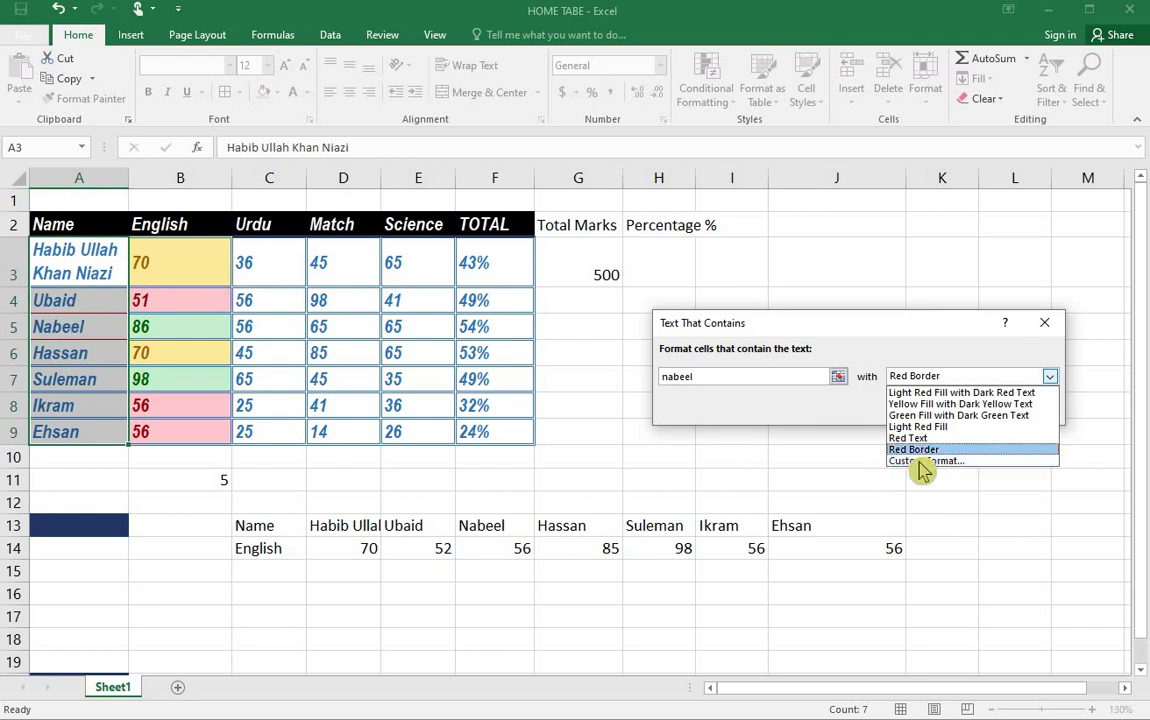
Step: In a custom format, set a light gold fill and a light blue outline border
left_click(970, 461)
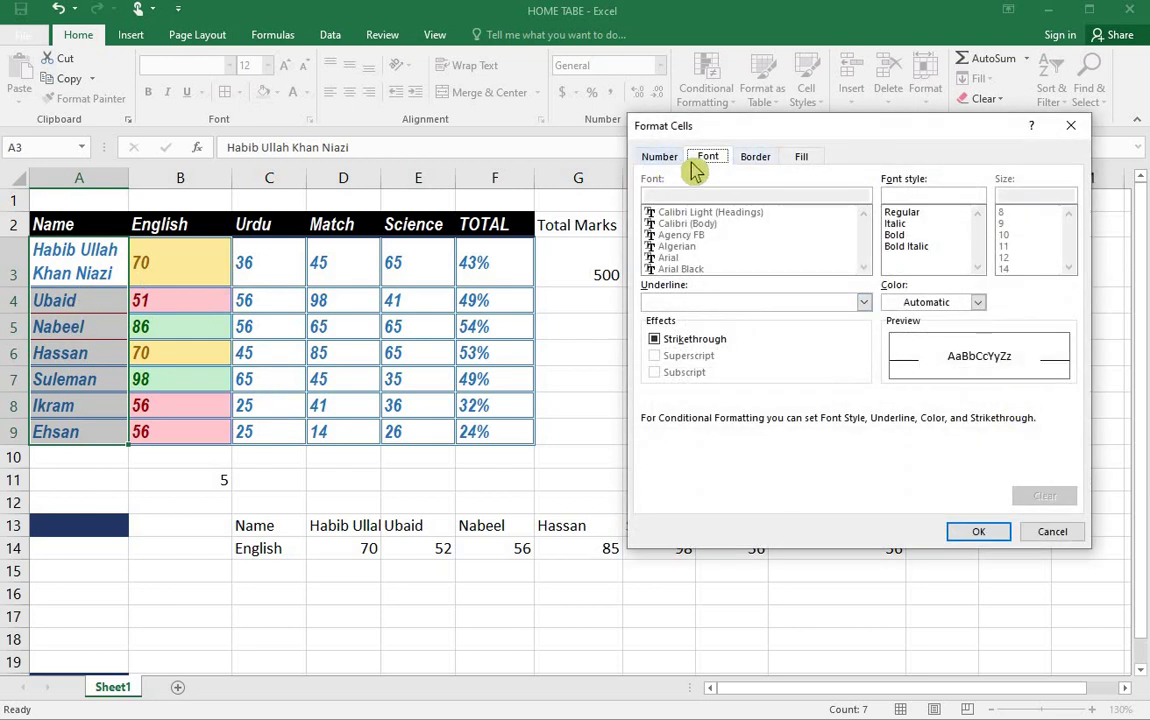
left_click(803, 158)
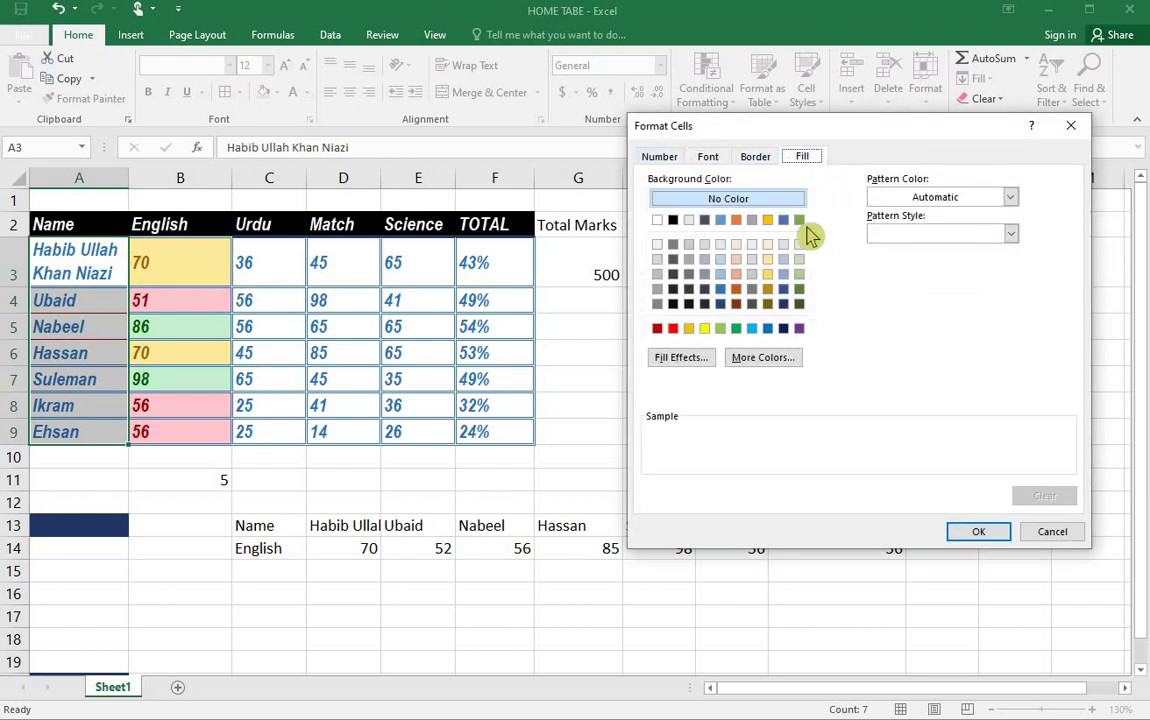
left_click(768, 259)
left_click(755, 157)
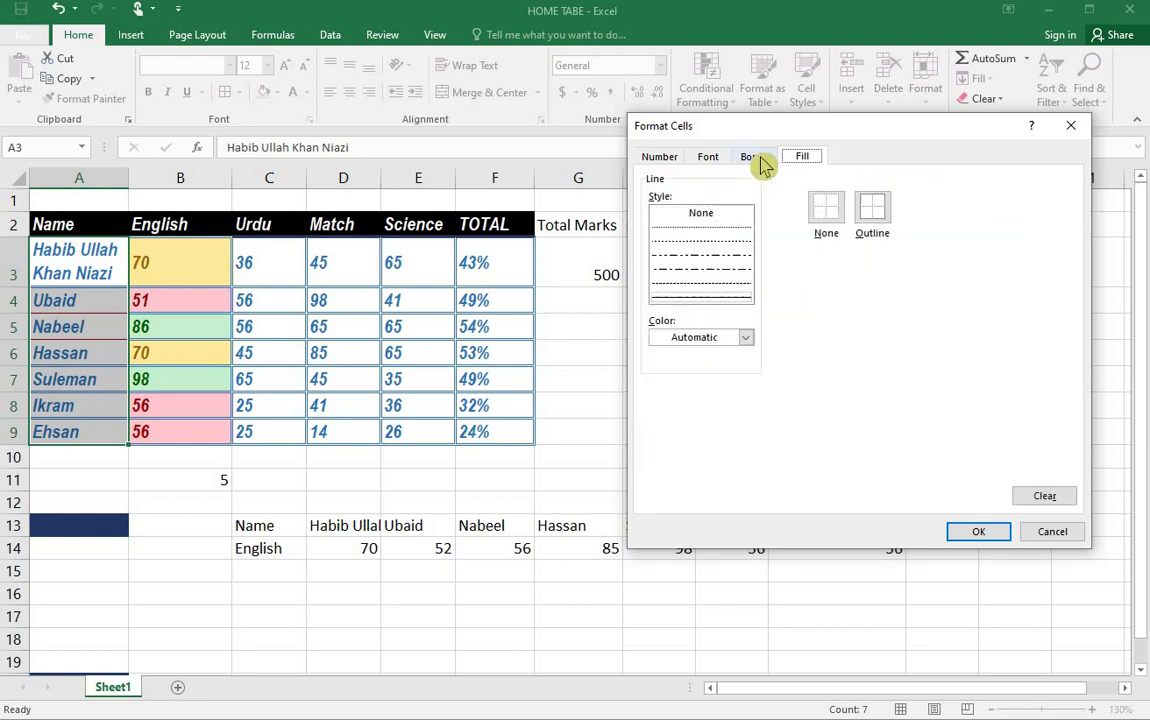
left_click(733, 337)
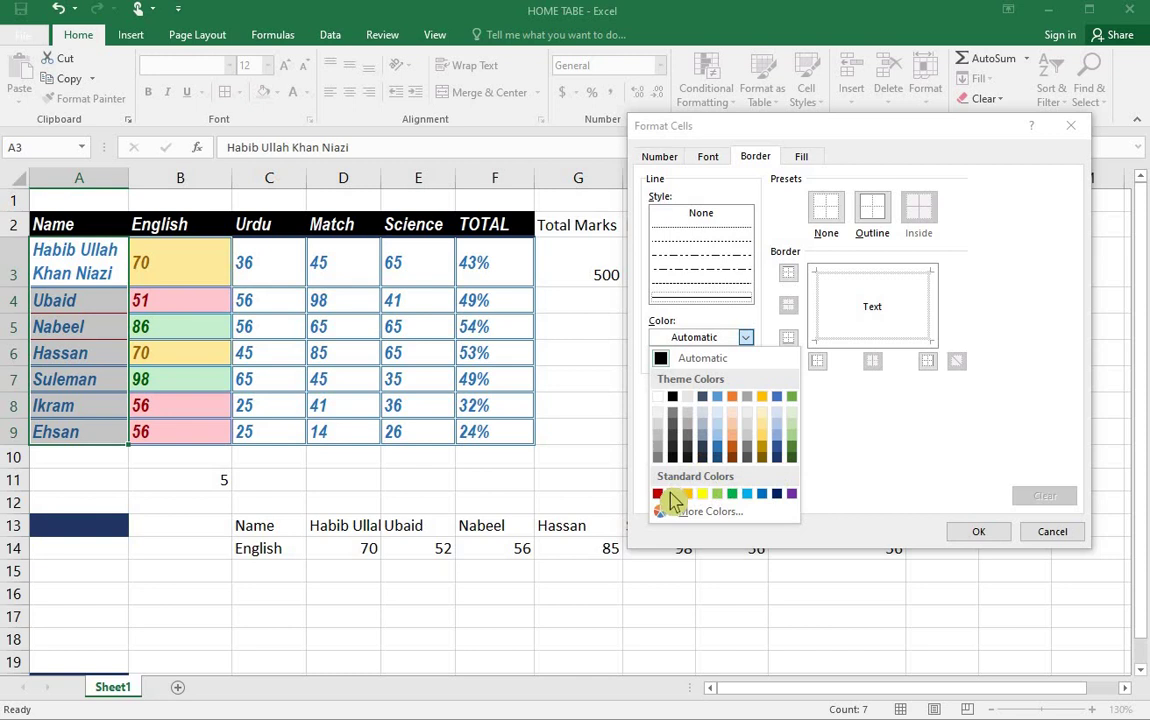
left_click(747, 493)
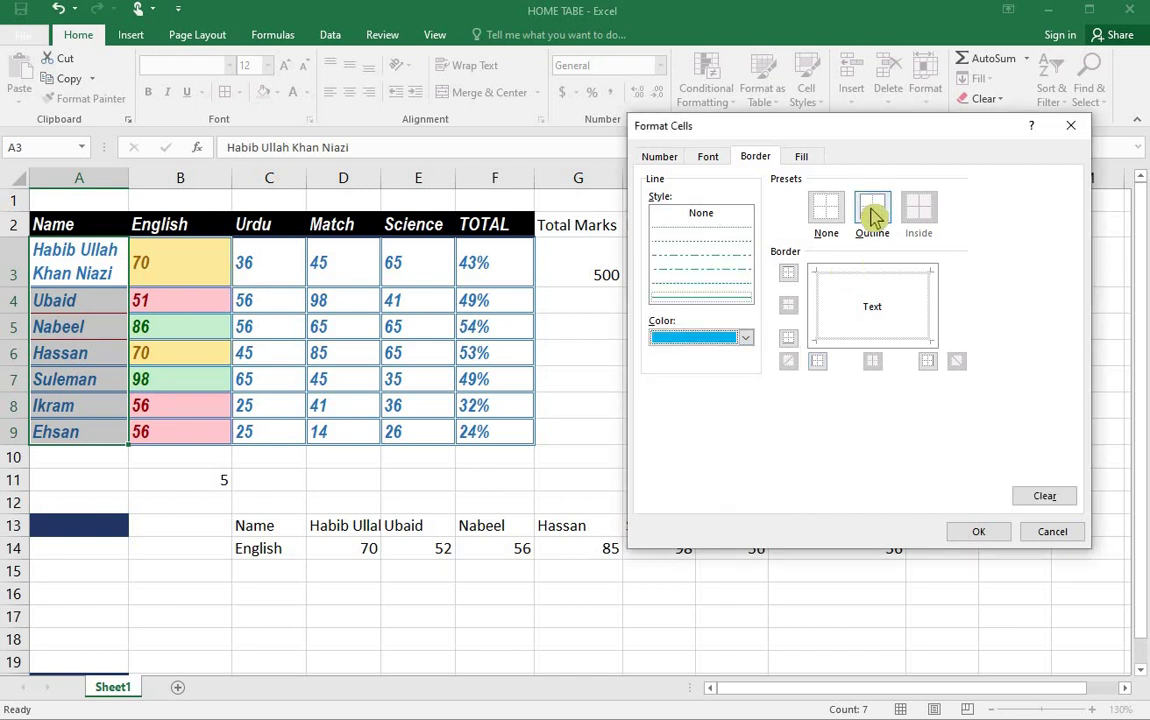
left_click(872, 210)
Step: Make the custom format's font bold italic red and apply the text-contains rule
left_click(700, 156)
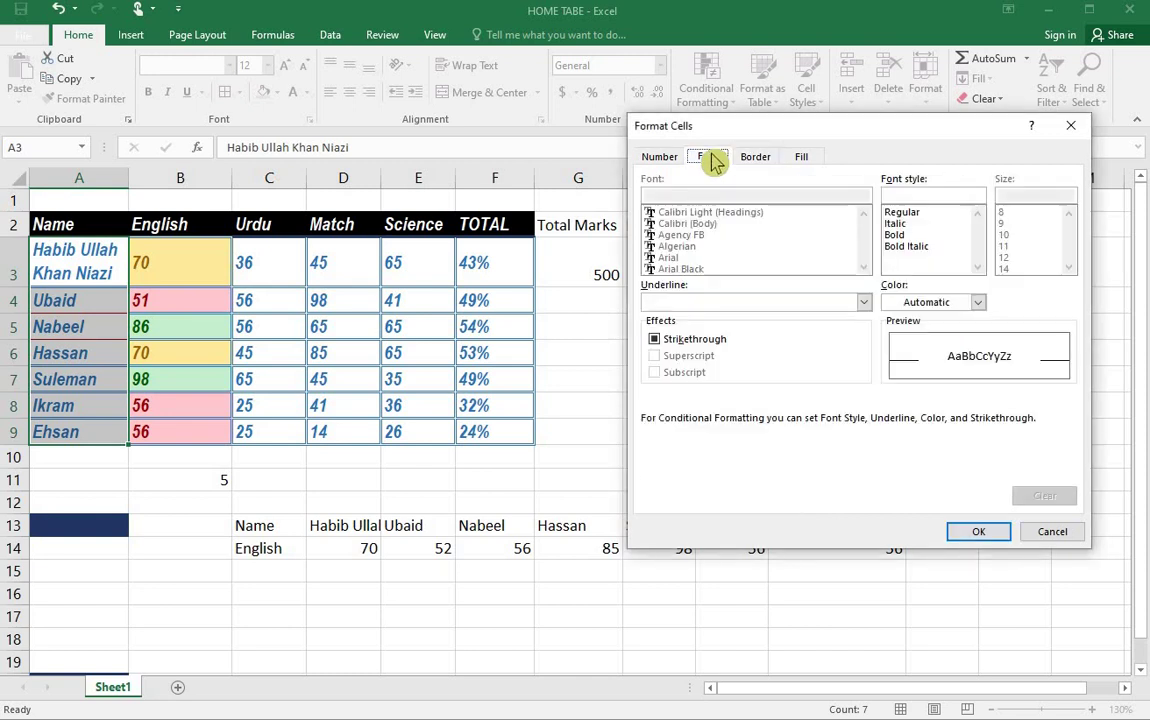
left_click(905, 247)
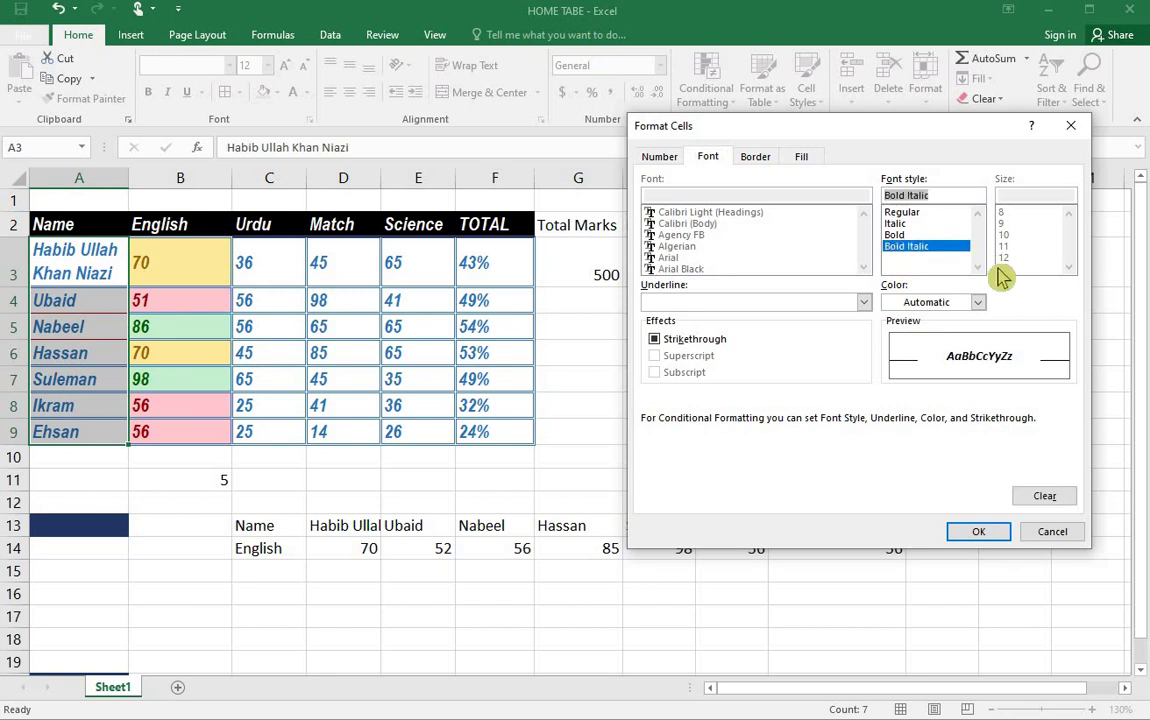
left_click(972, 302)
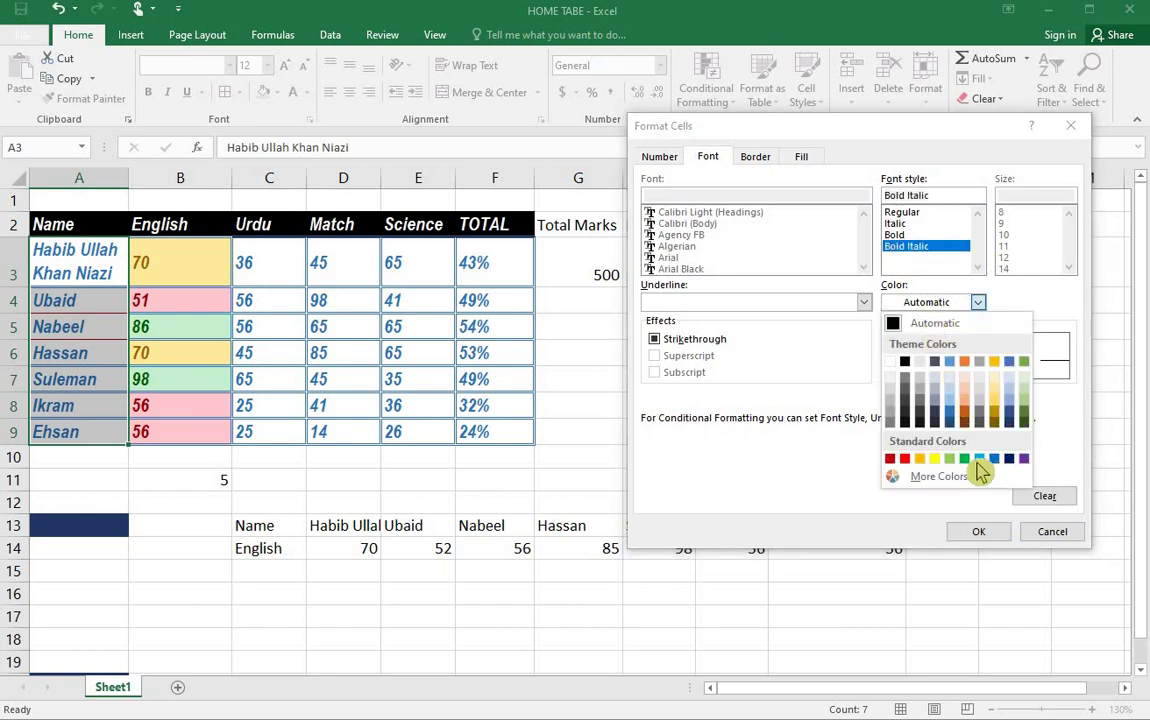
left_click(905, 460)
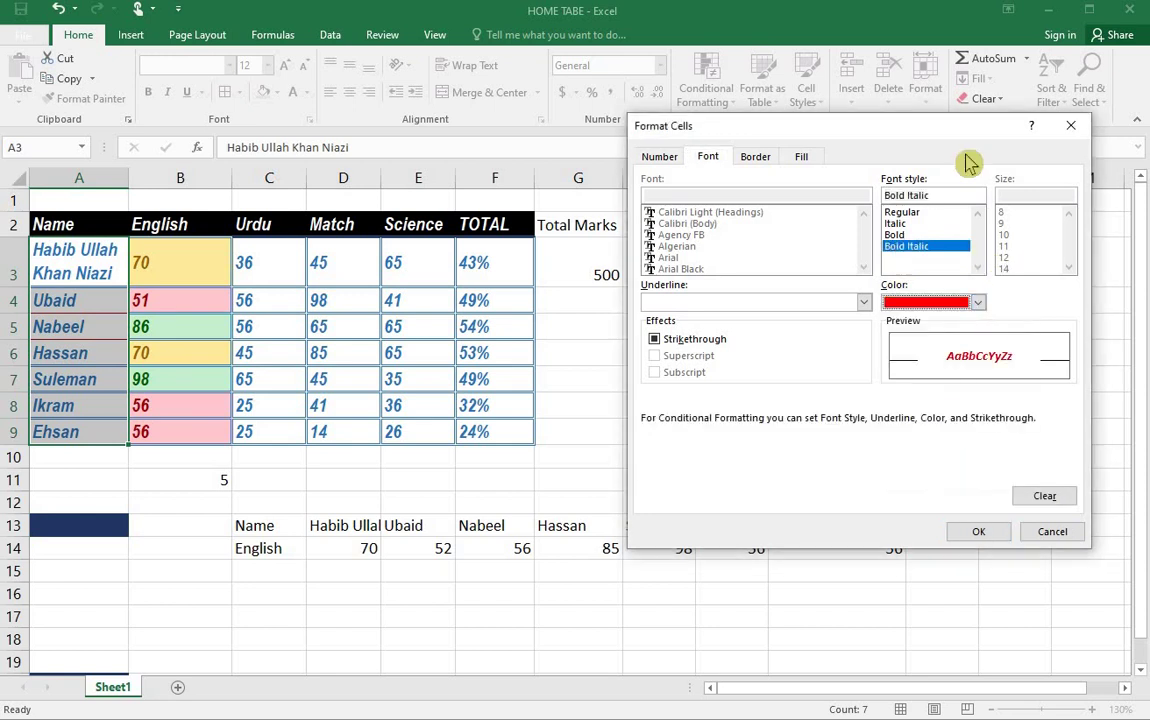
left_click(660, 159)
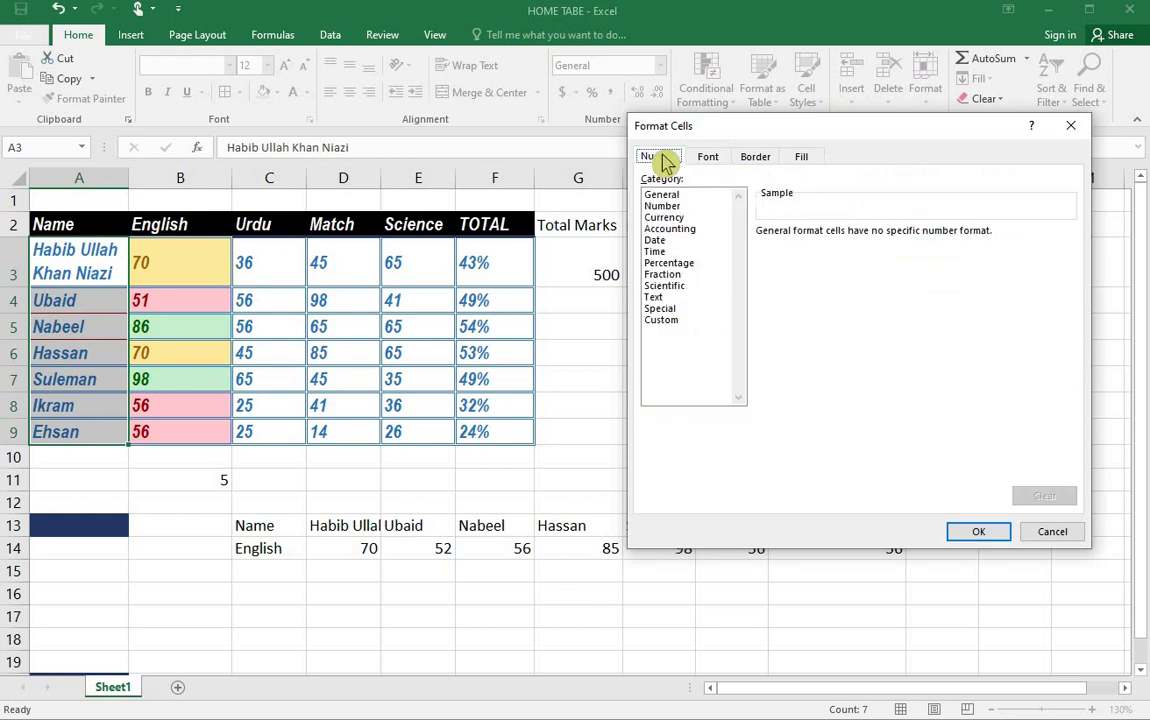
left_click(975, 532)
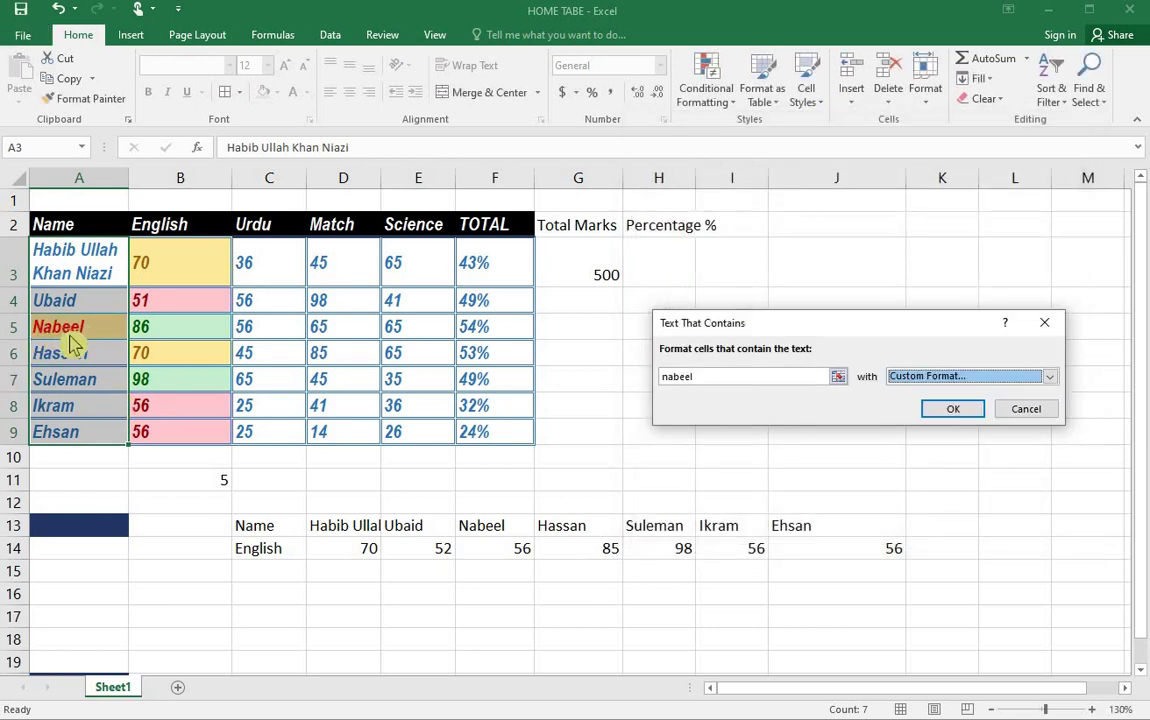
left_click(953, 409)
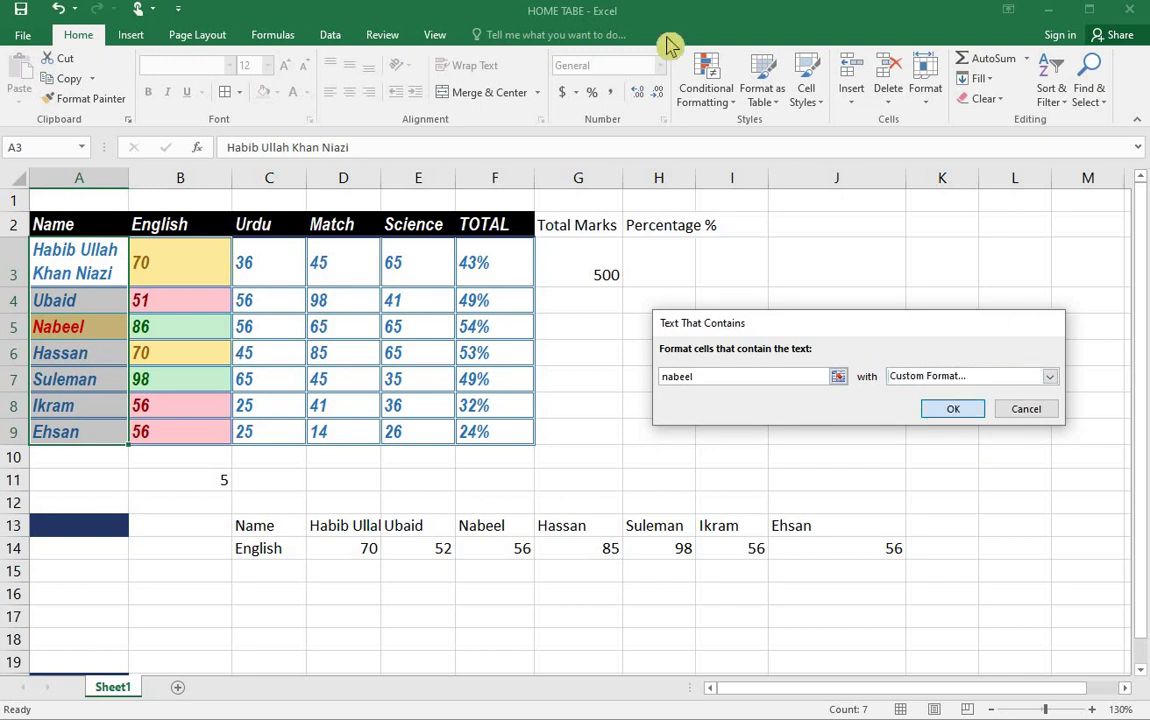
left_click(706, 85)
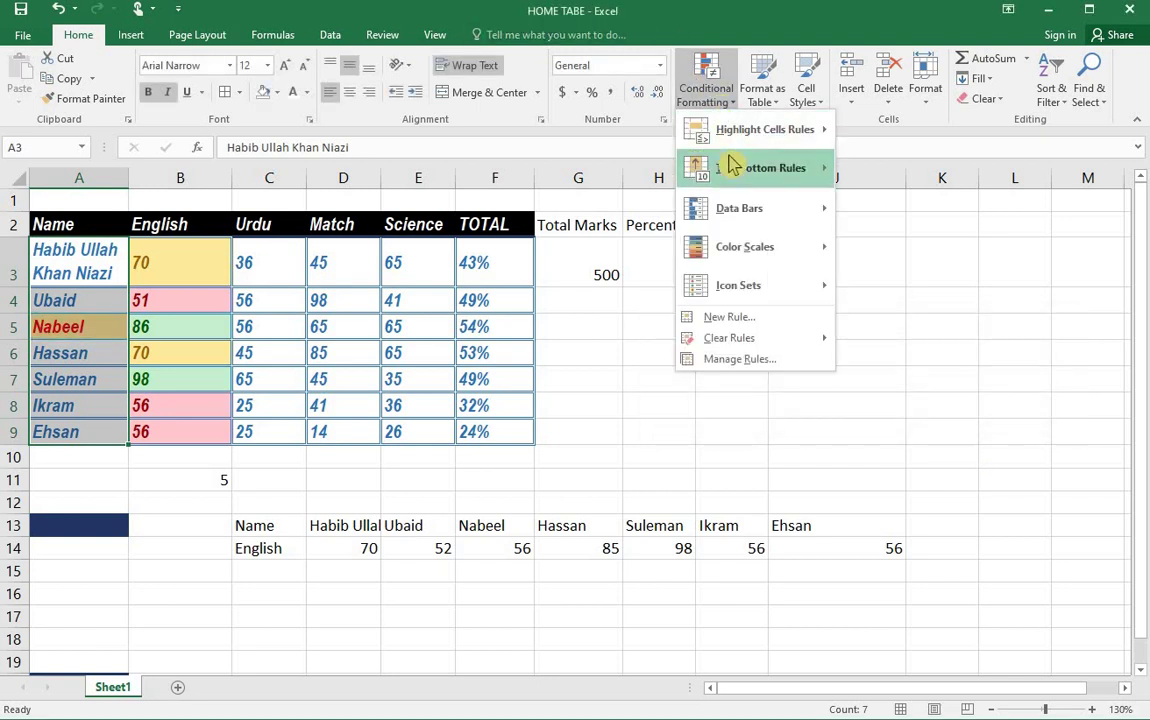
Step: Select the Urdu marks C3:C9 and browse the Conditional Formatting rule options
mouse_move(735, 167)
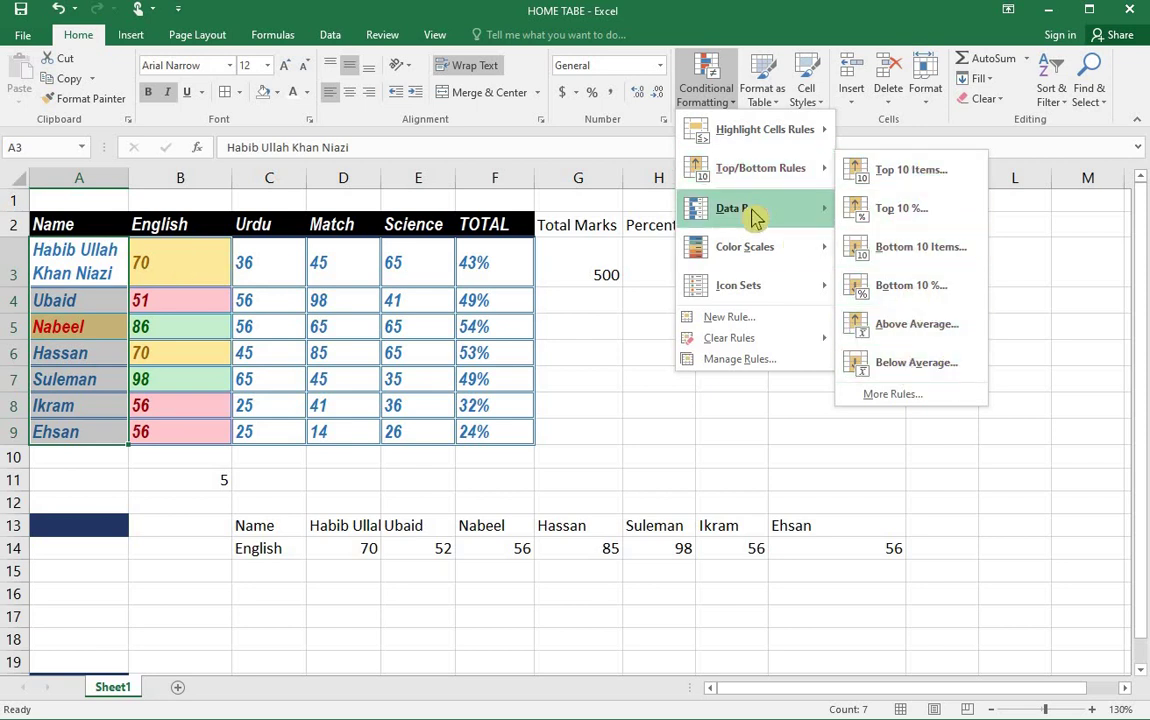
left_click(236, 287)
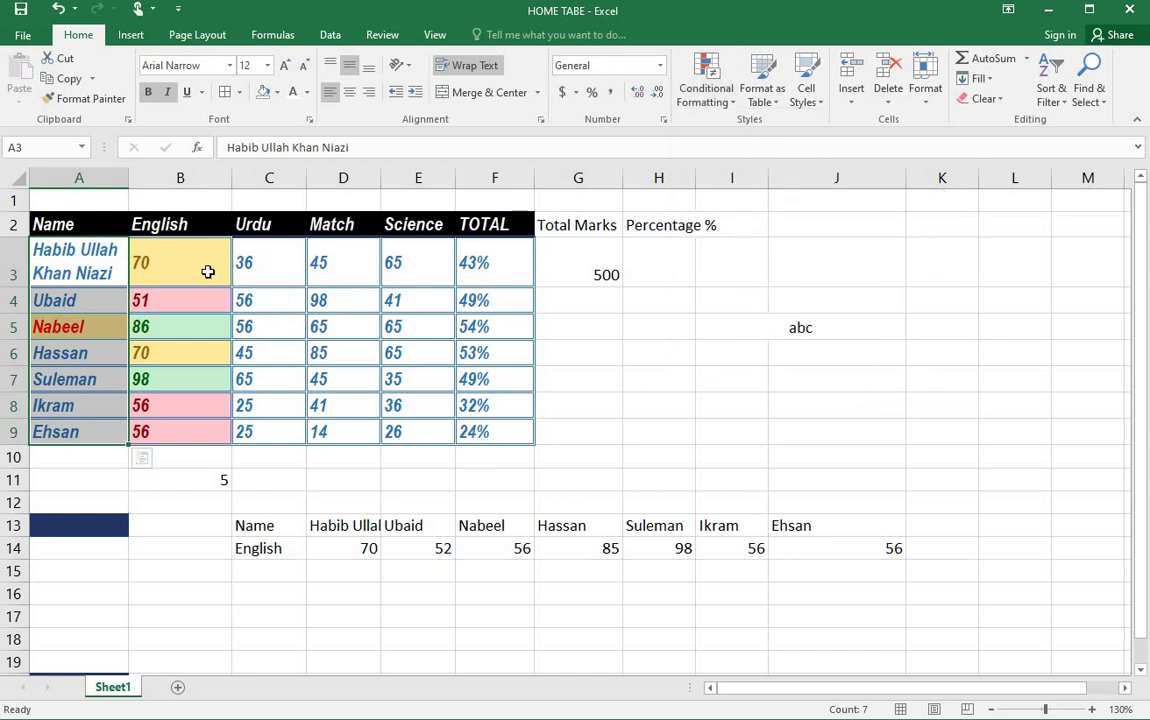
left_click_drag(255, 262, 278, 428)
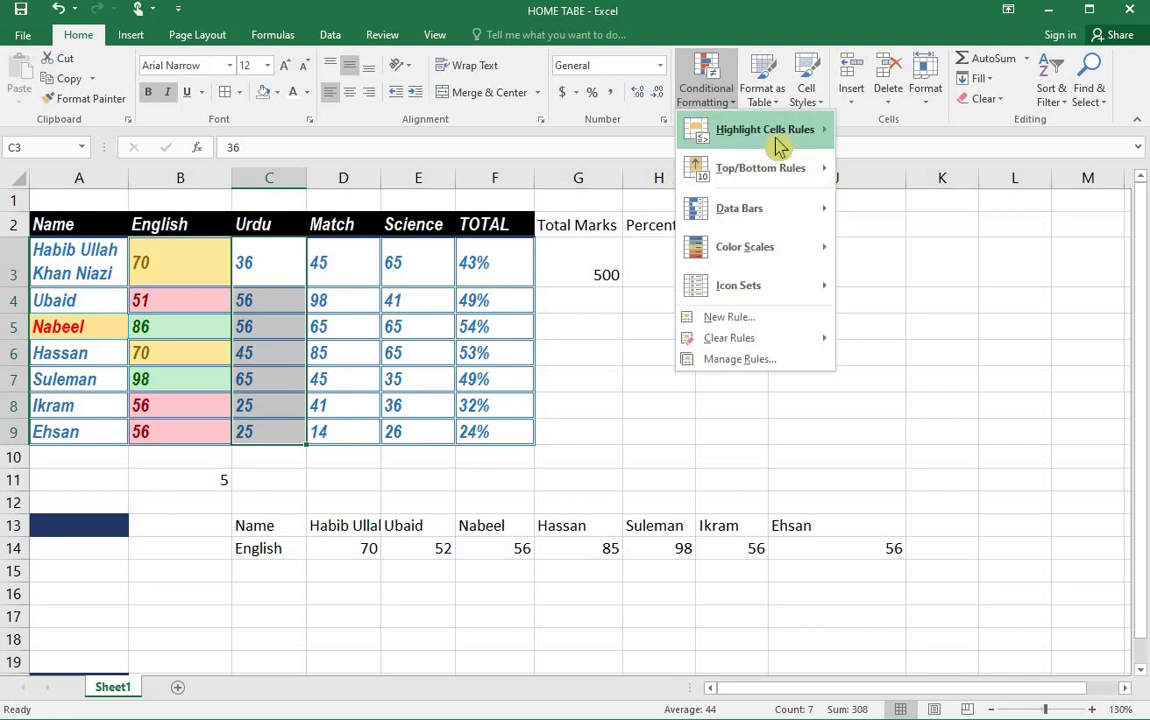
mouse_move(762, 215)
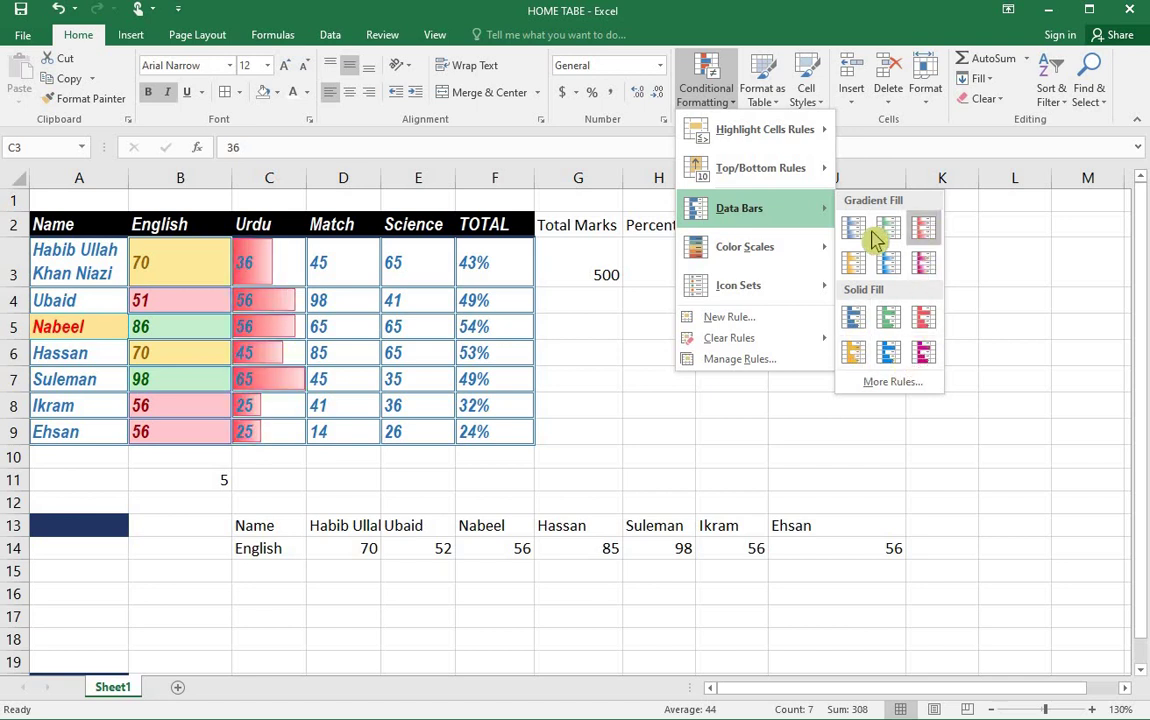
mouse_move(766, 256)
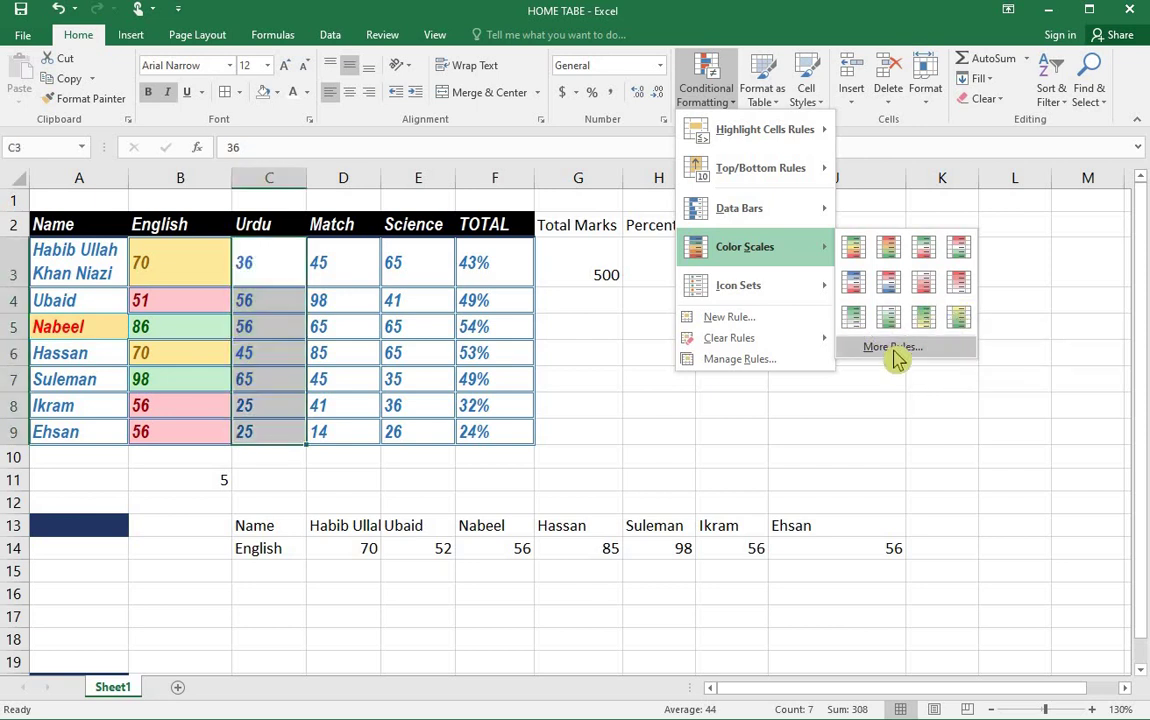
mouse_move(803, 285)
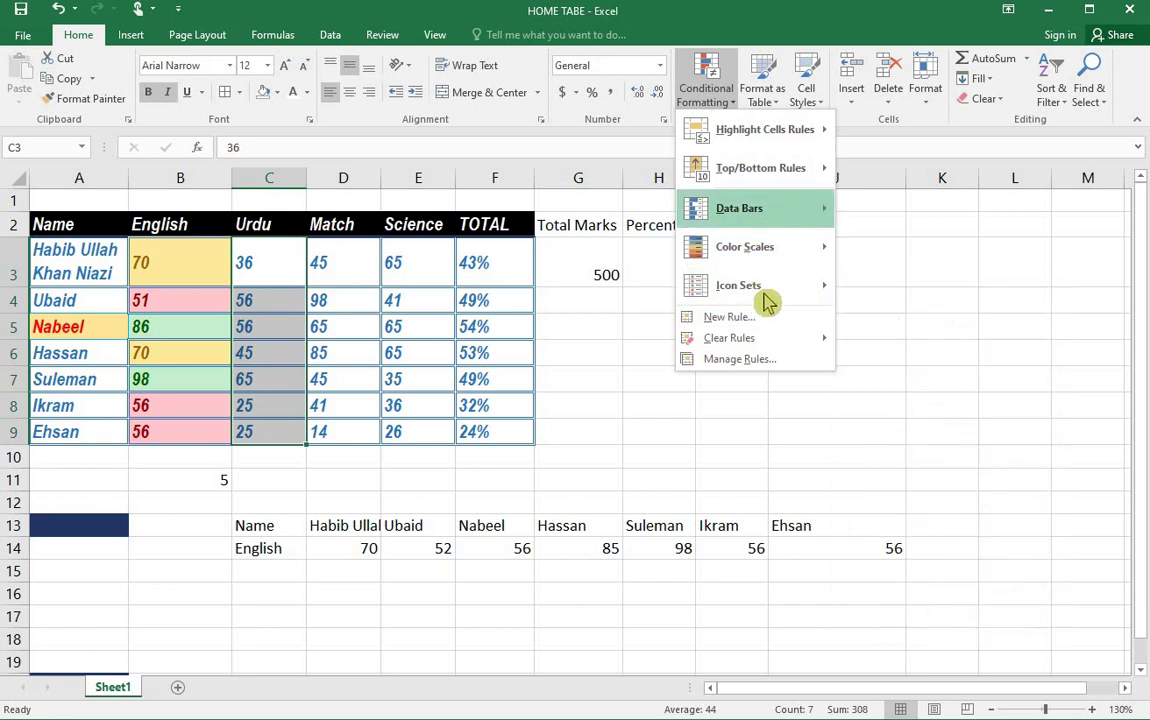
mouse_move(766, 300)
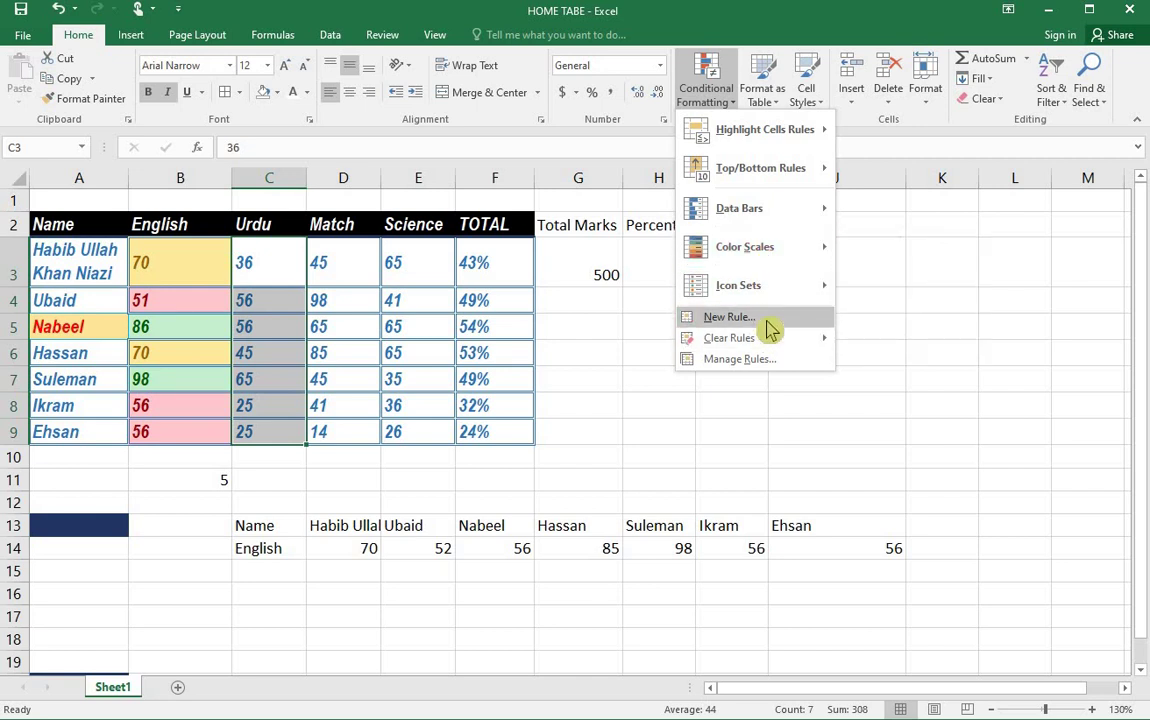
left_click(766, 320)
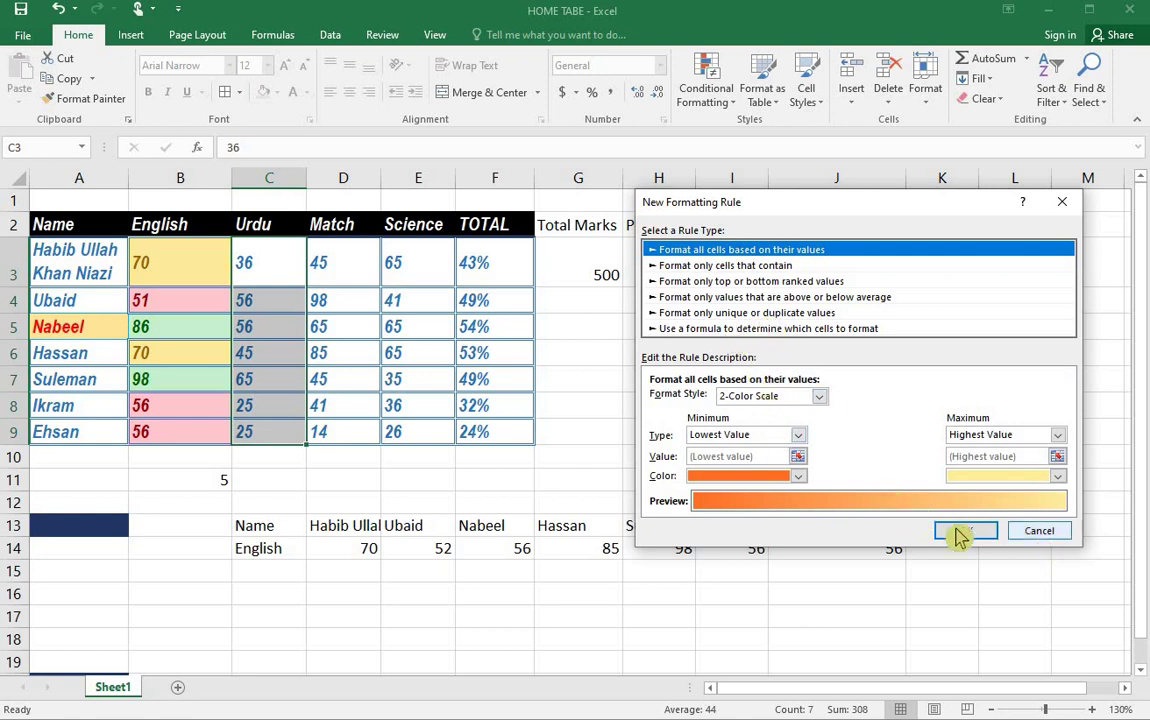
left_click(1035, 530)
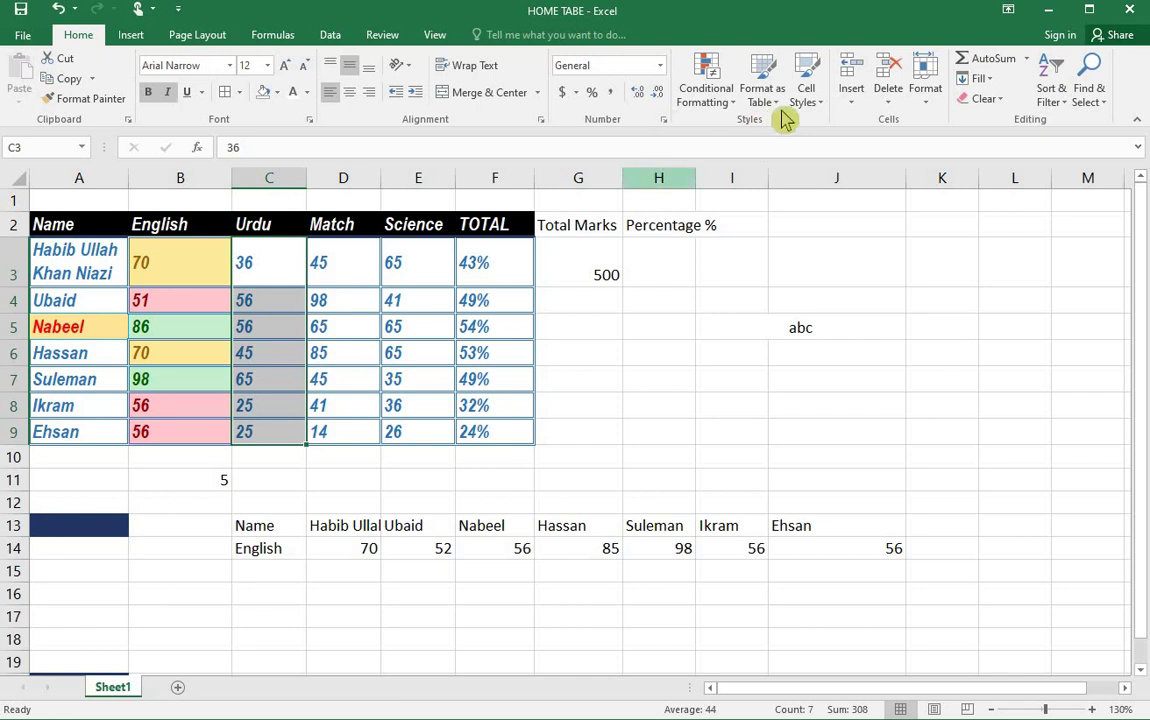
left_click(716, 103)
mouse_move(740, 147)
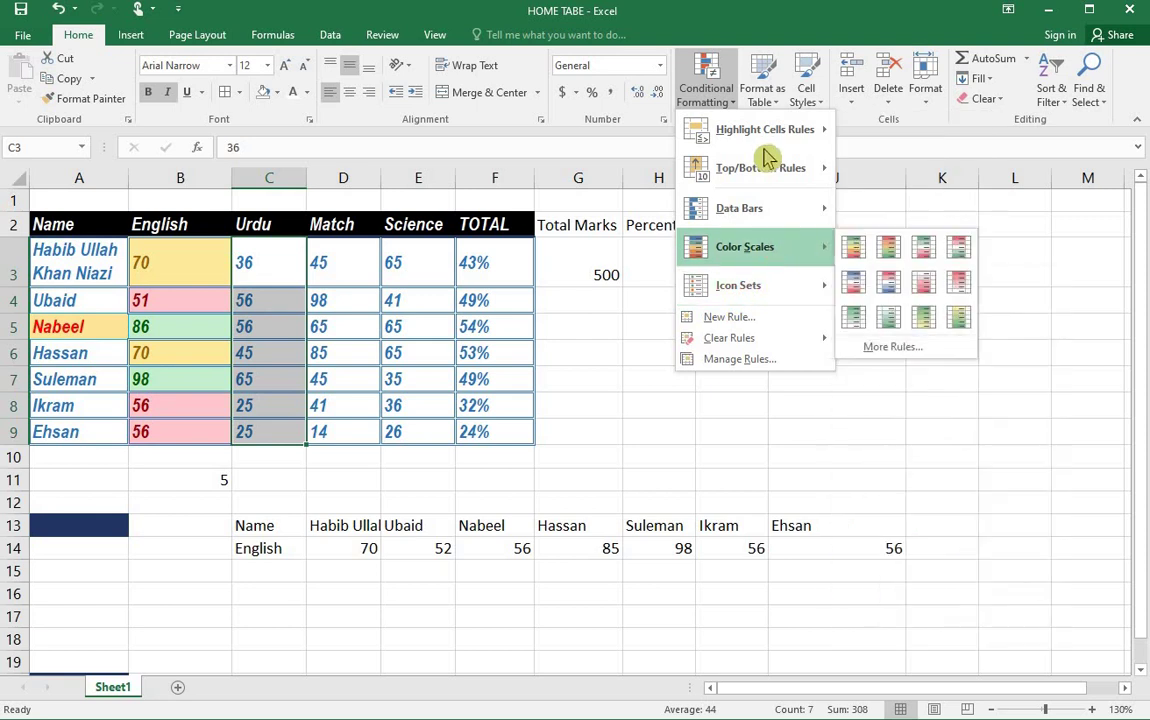
mouse_move(783, 129)
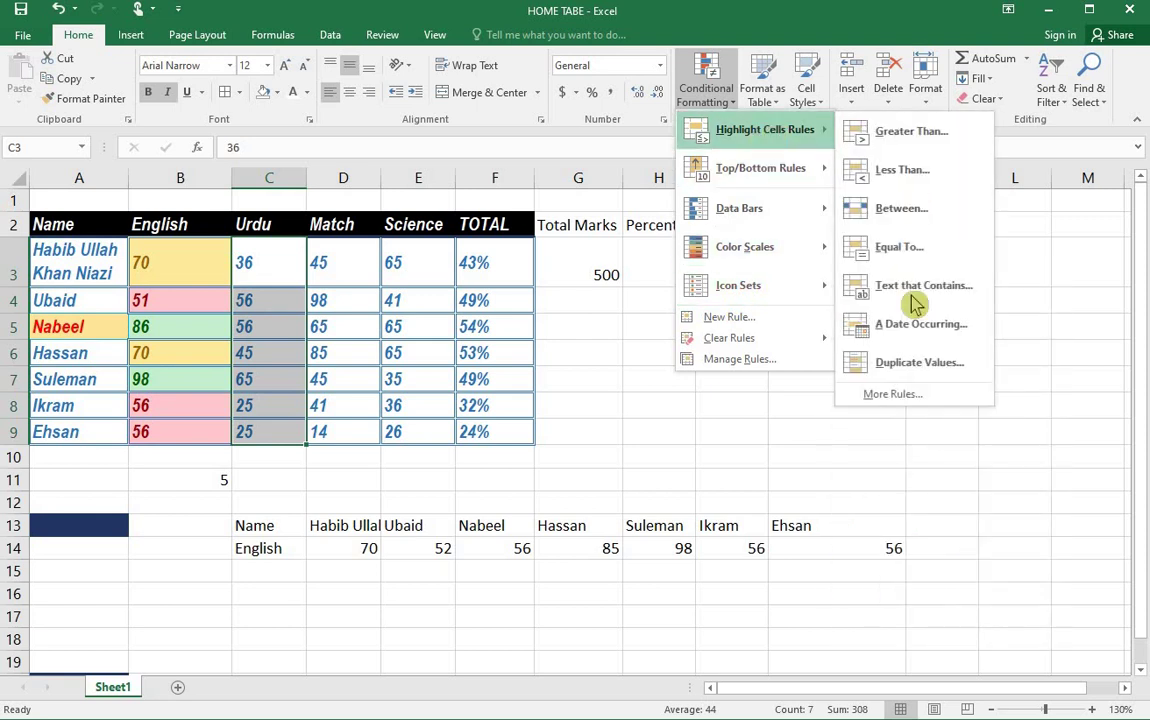
left_click(918, 364)
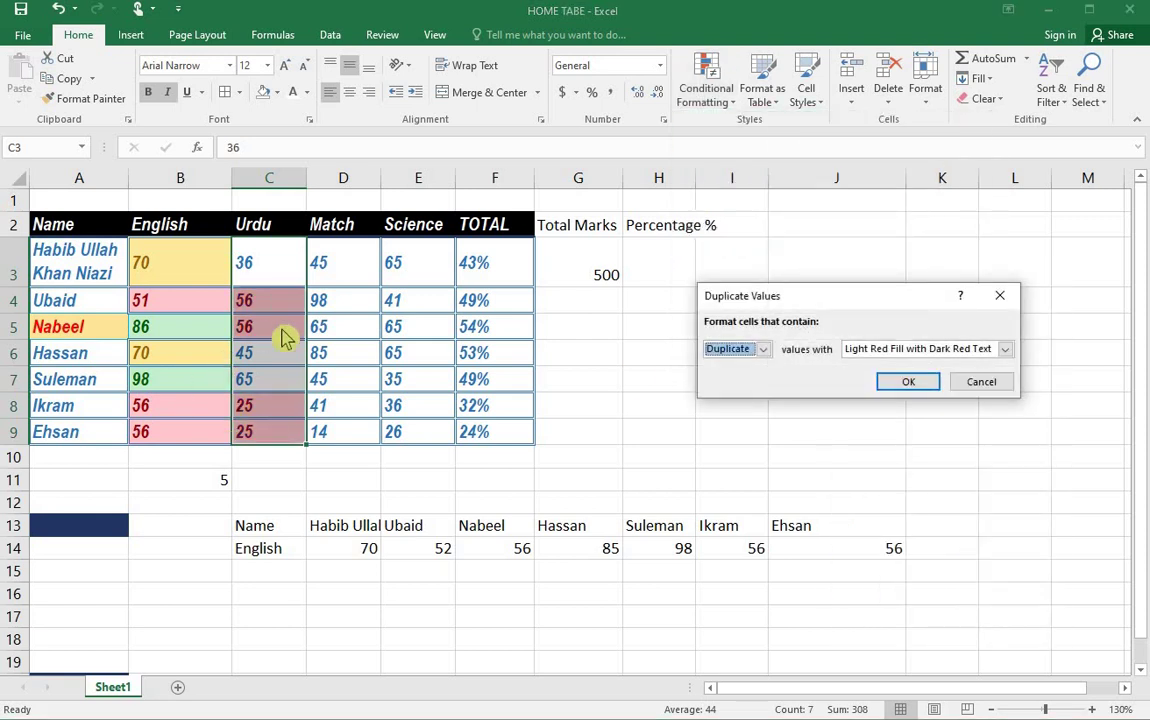
left_click(981, 381)
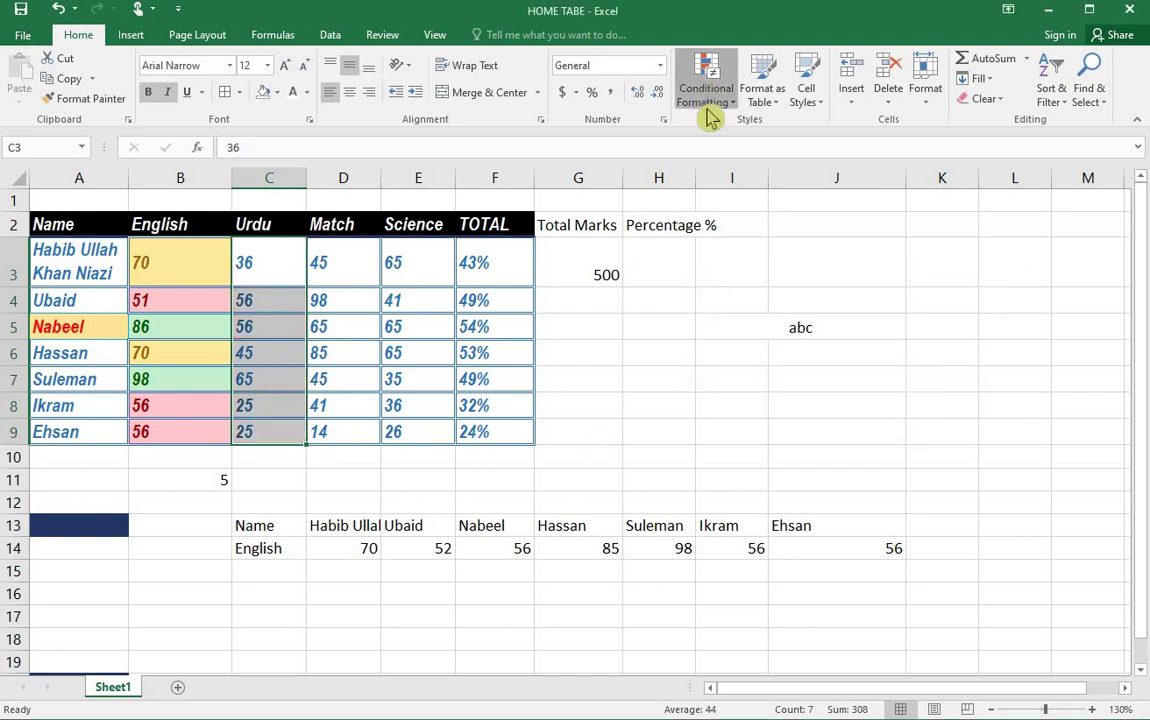
Step: Highlight Urdu marks between 35 and 60 with yellow fill and dark yellow text
left_click(706, 85)
mouse_move(775, 137)
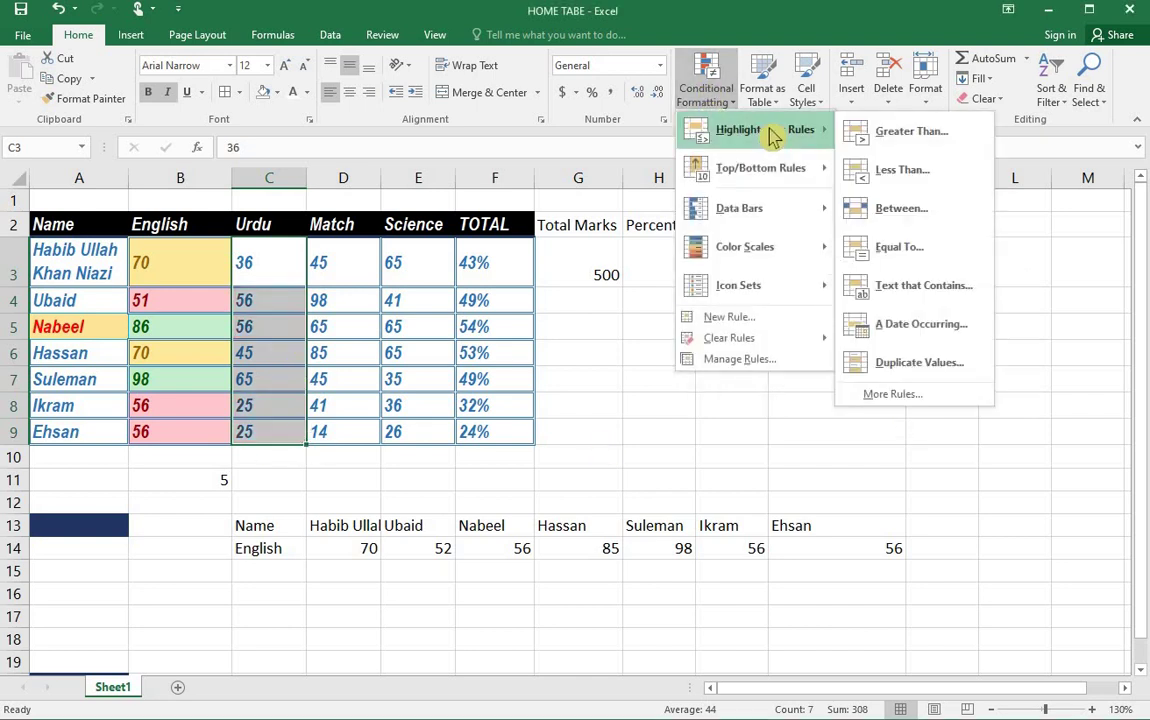
left_click(949, 224)
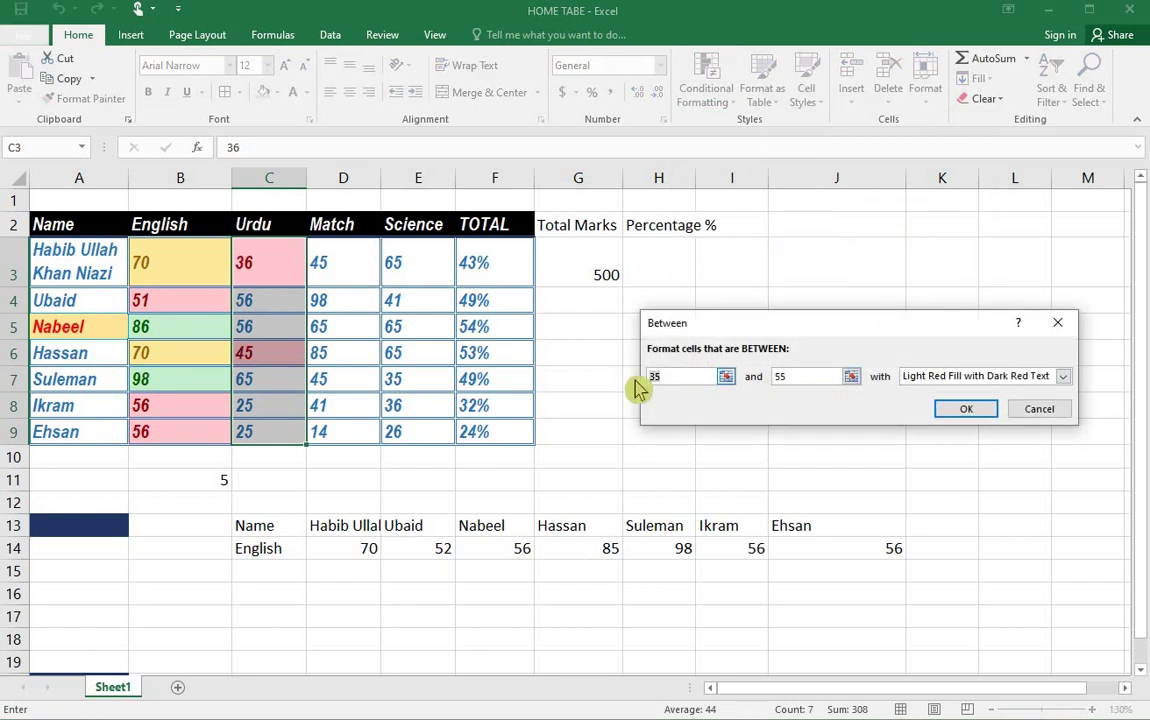
double_click(800, 381)
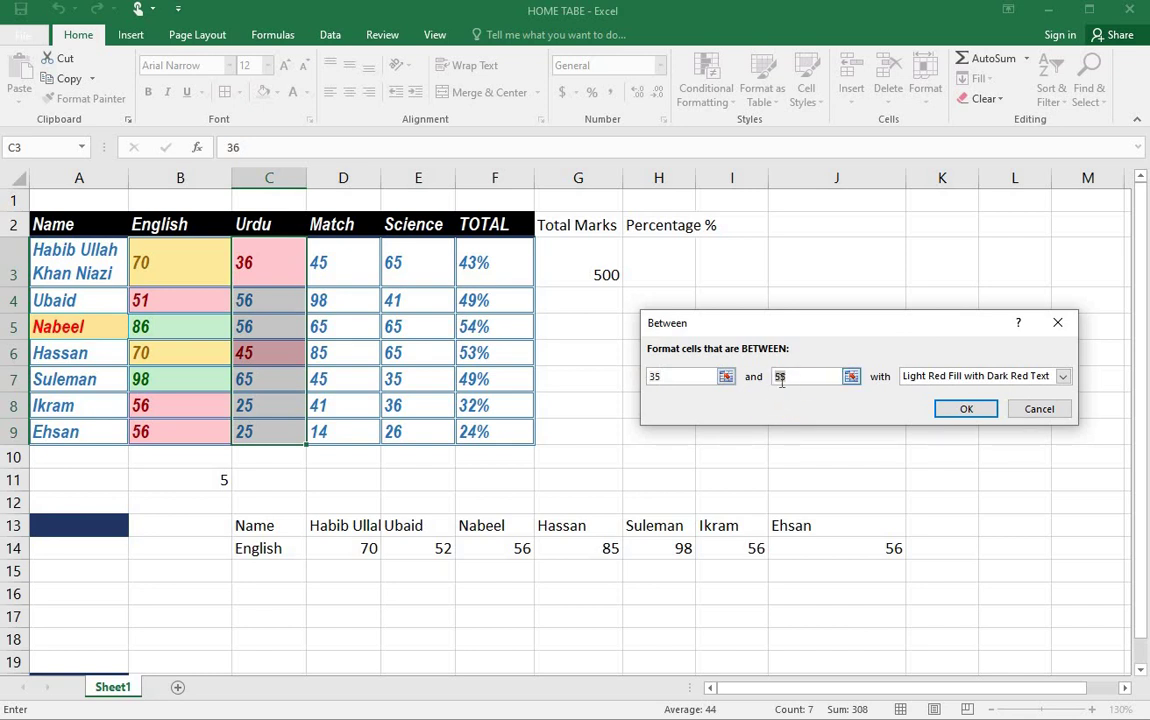
left_click(946, 379)
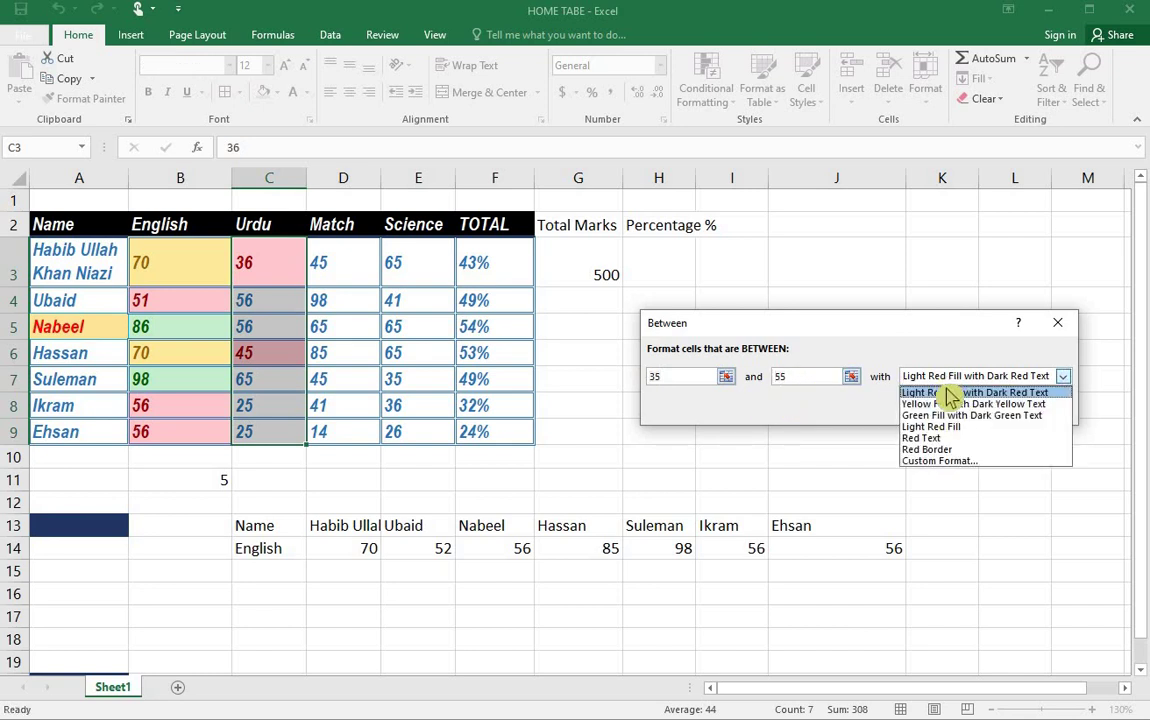
left_click(950, 404)
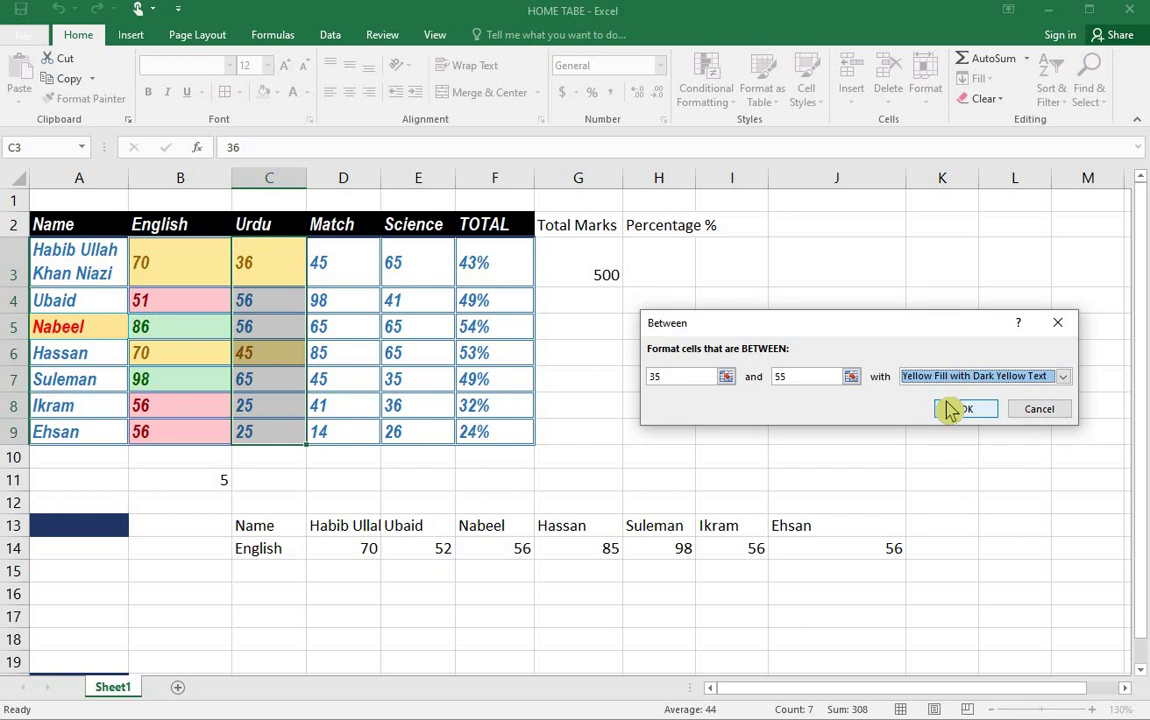
left_click(808, 376)
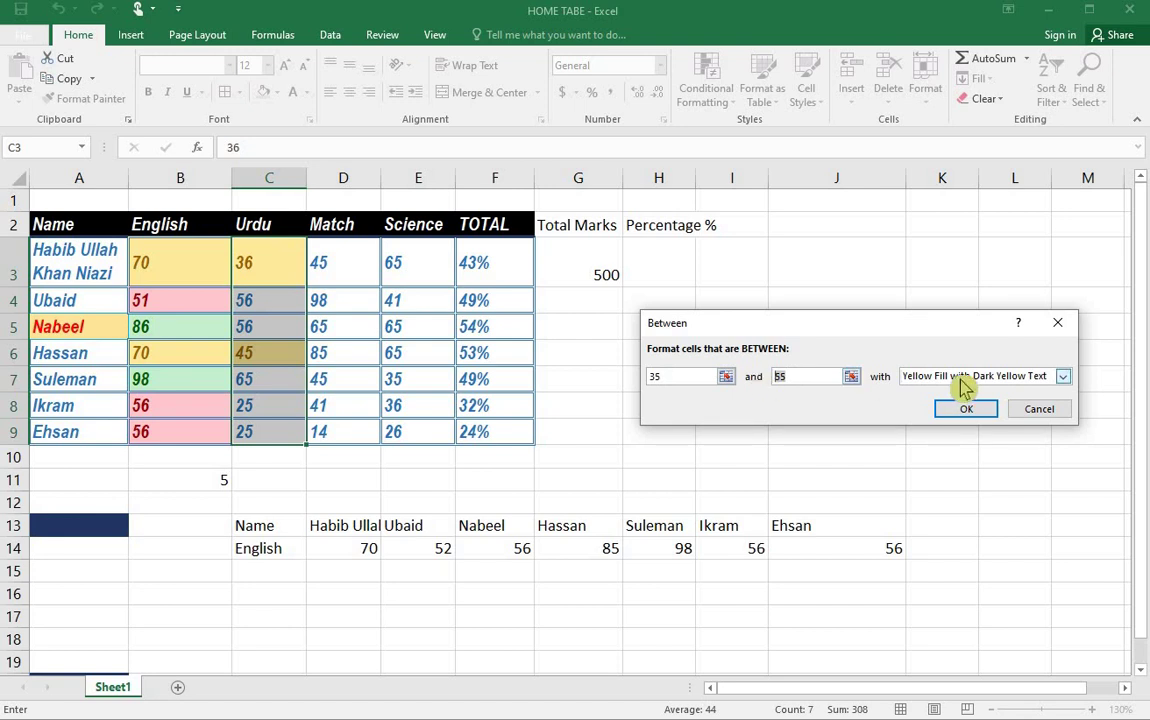
type("60")
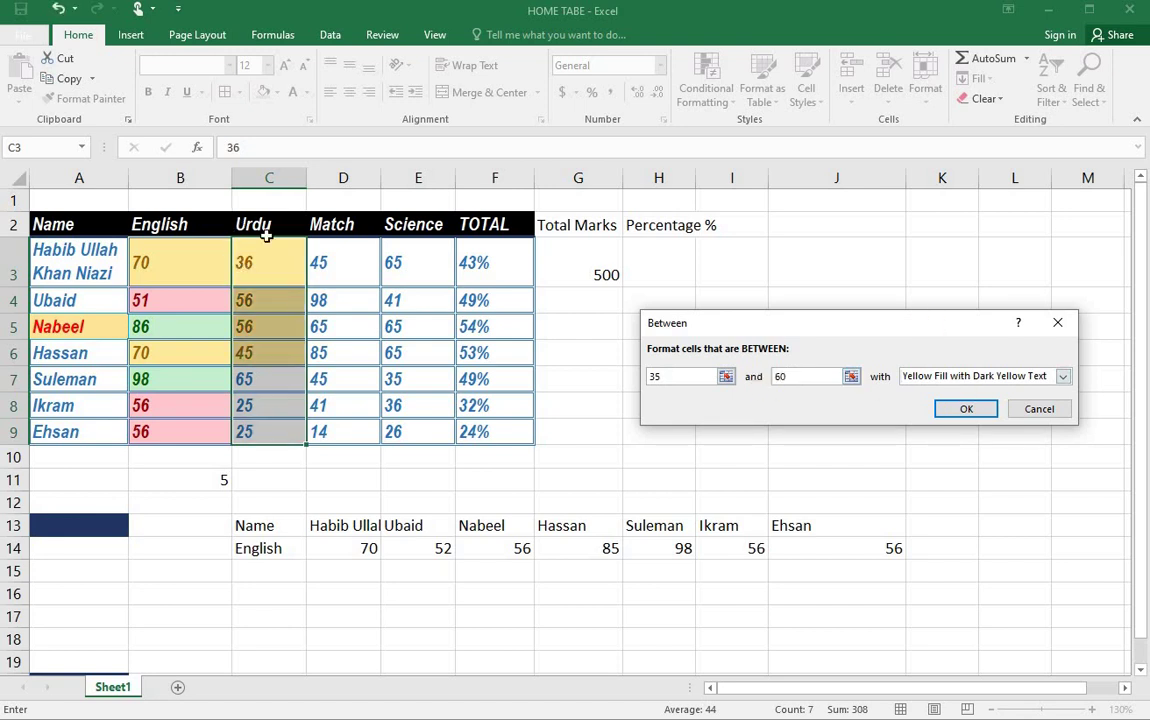
left_click(965, 408)
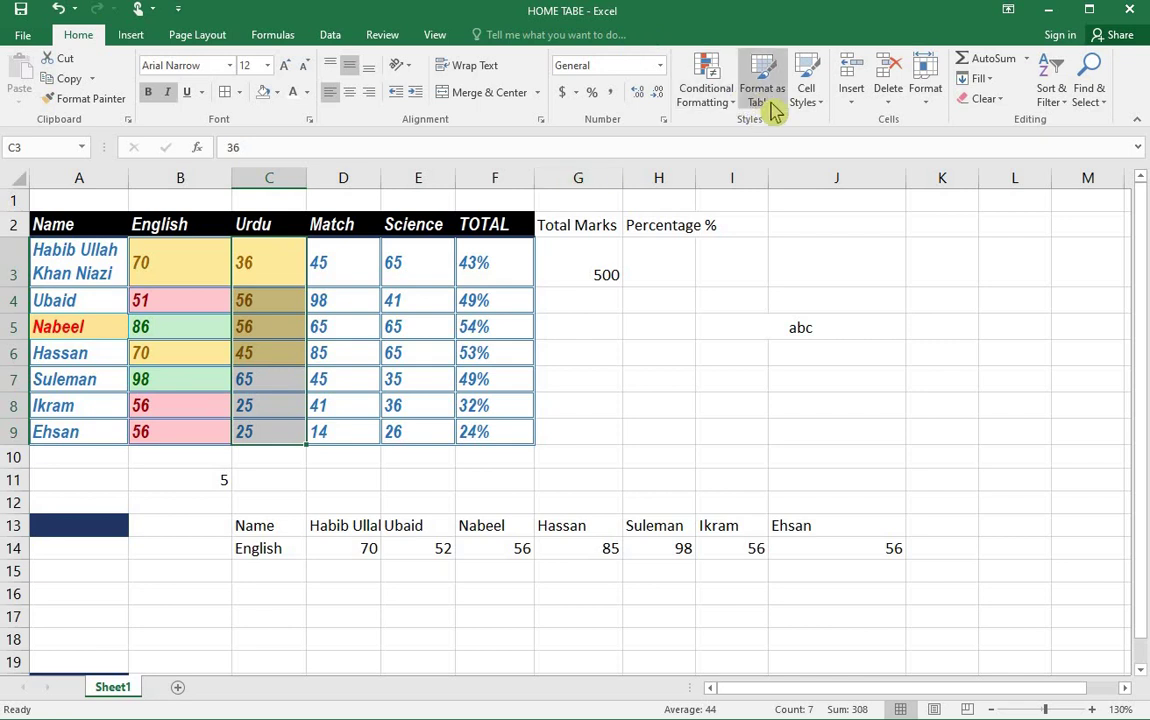
left_click(269, 326)
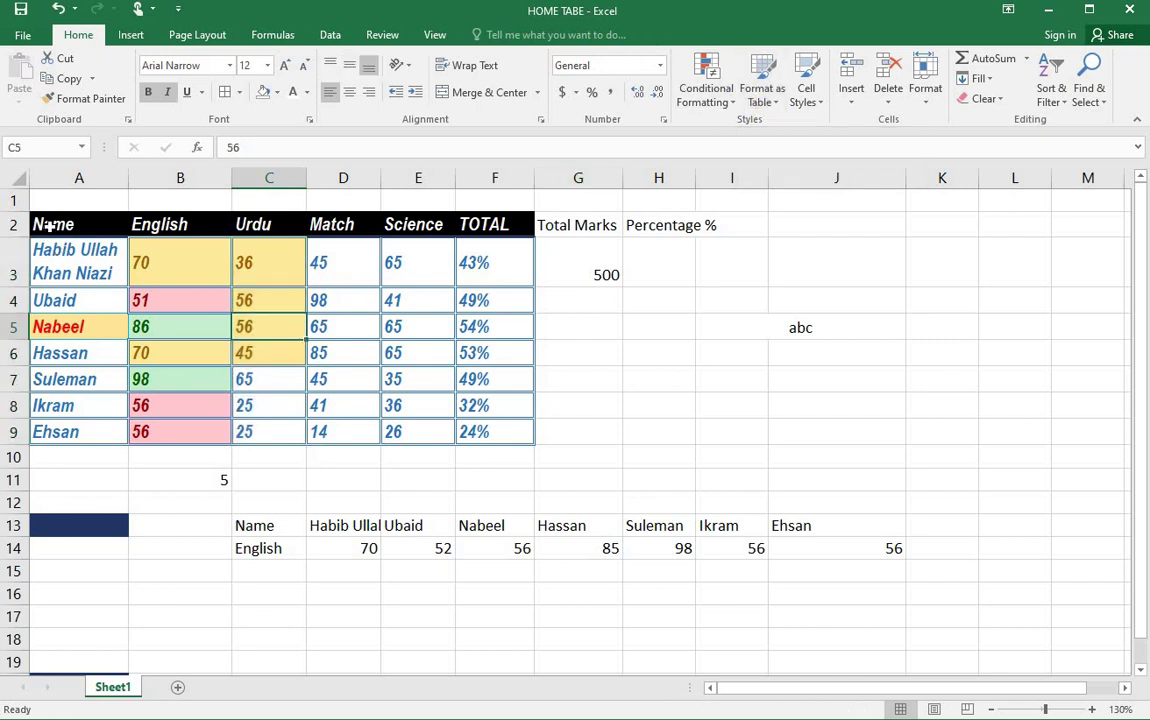
left_click_drag(49, 226, 494, 432)
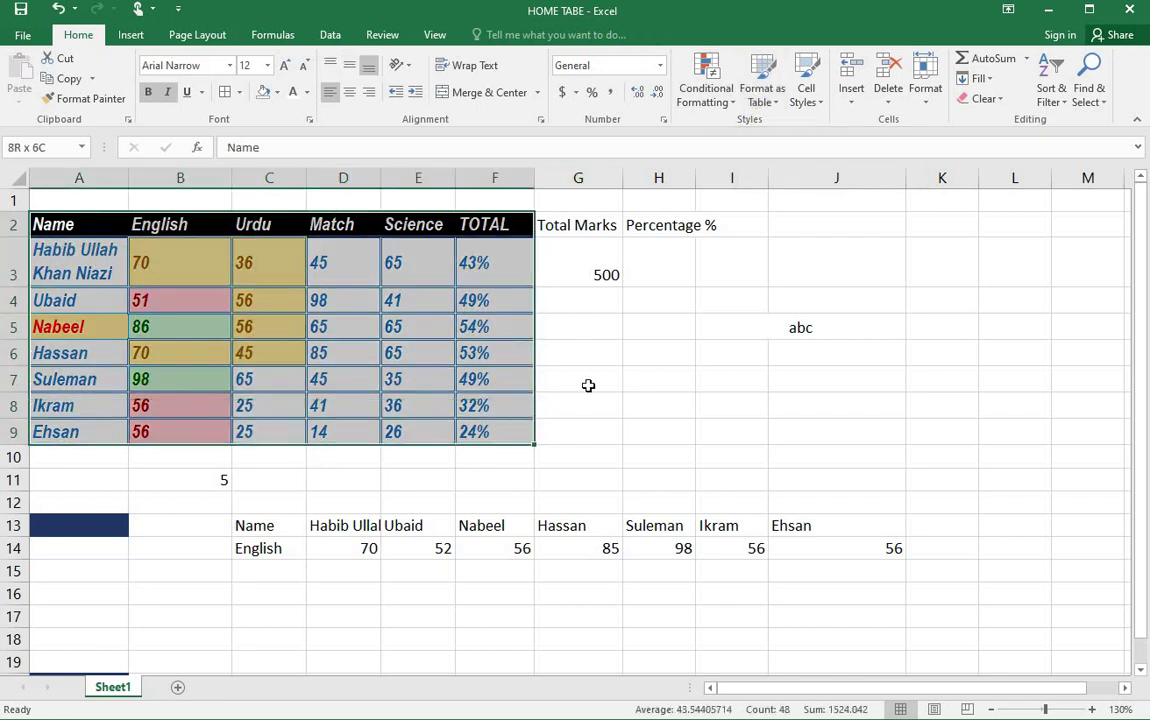
Step: Clear all formatting from the marks table A2:F9
left_click(988, 98)
left_click(1045, 142)
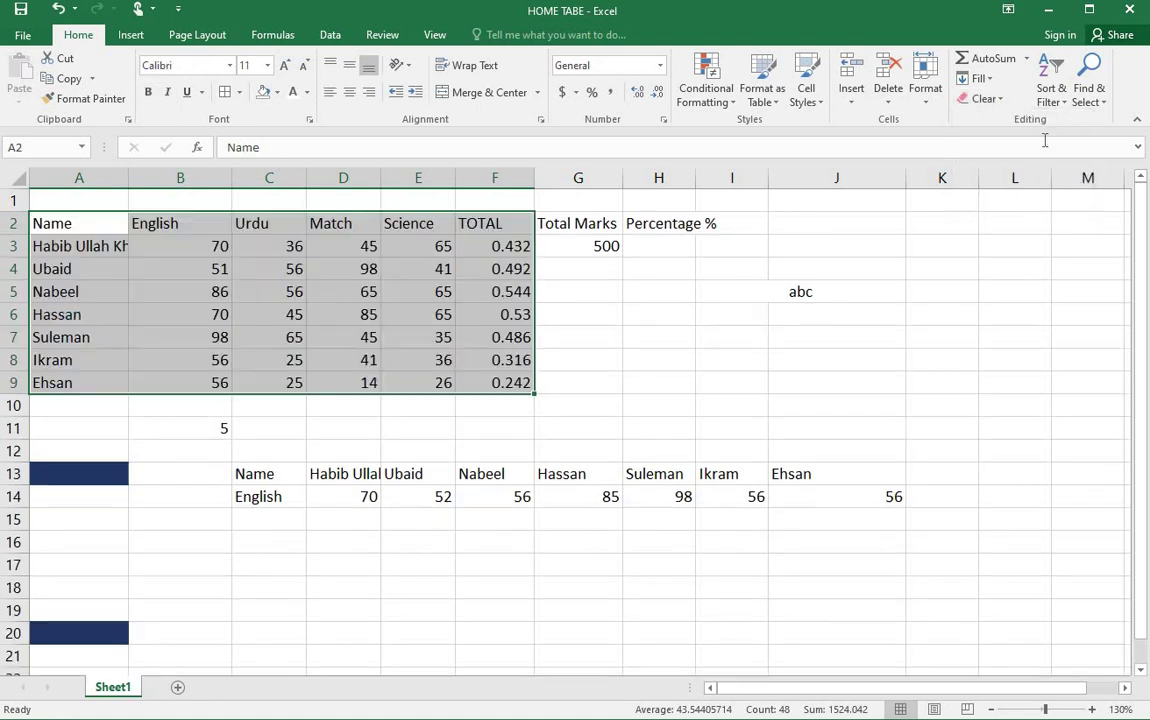
left_click(242, 291)
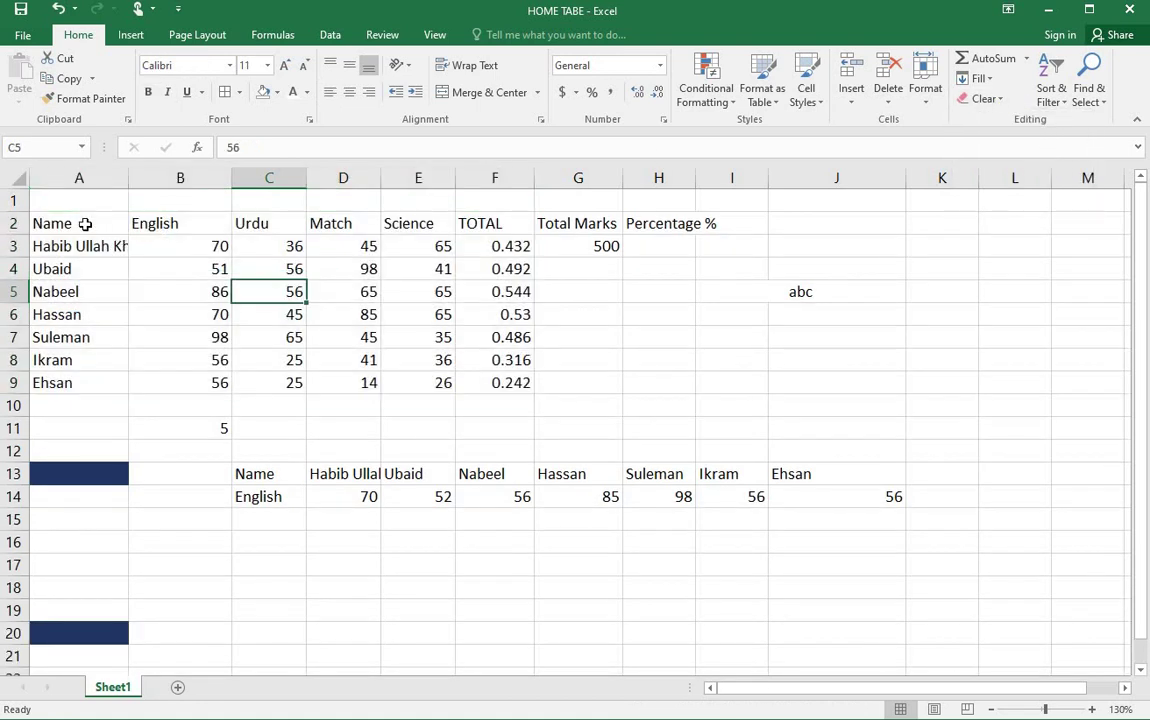
left_click_drag(85, 224, 508, 385)
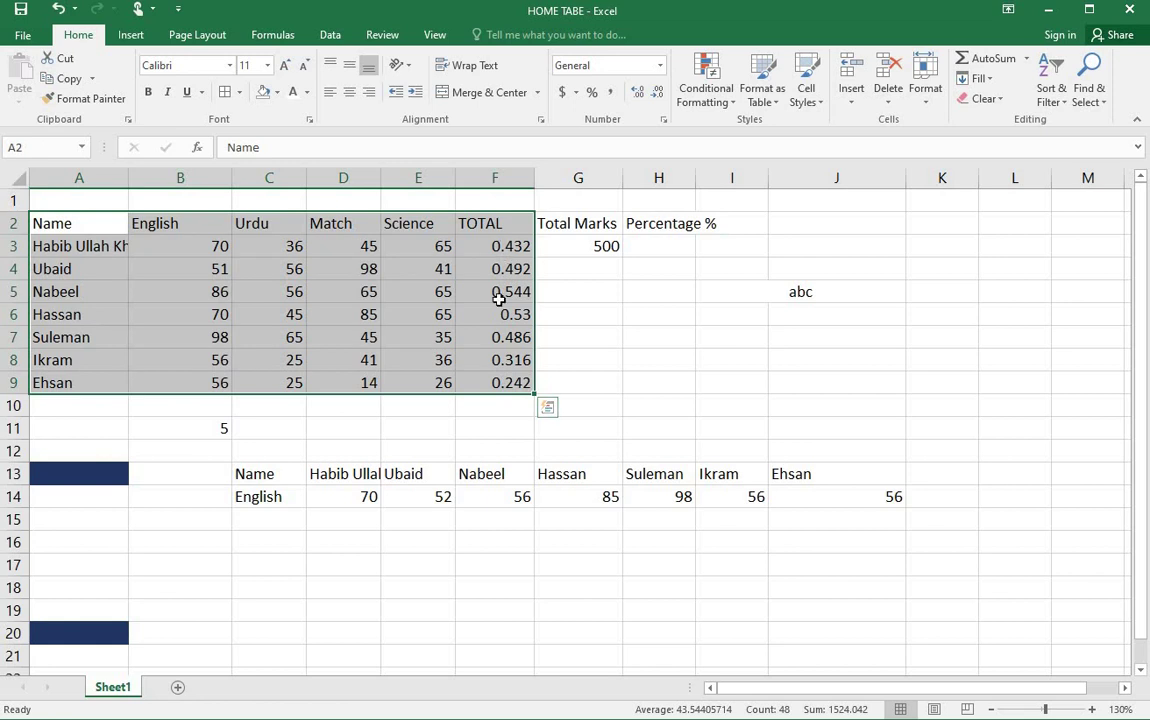
Step: Show the TOTAL values F3:F9 in Percent Style, then select A2:H9
left_click_drag(494, 246, 500, 383)
left_click(592, 92)
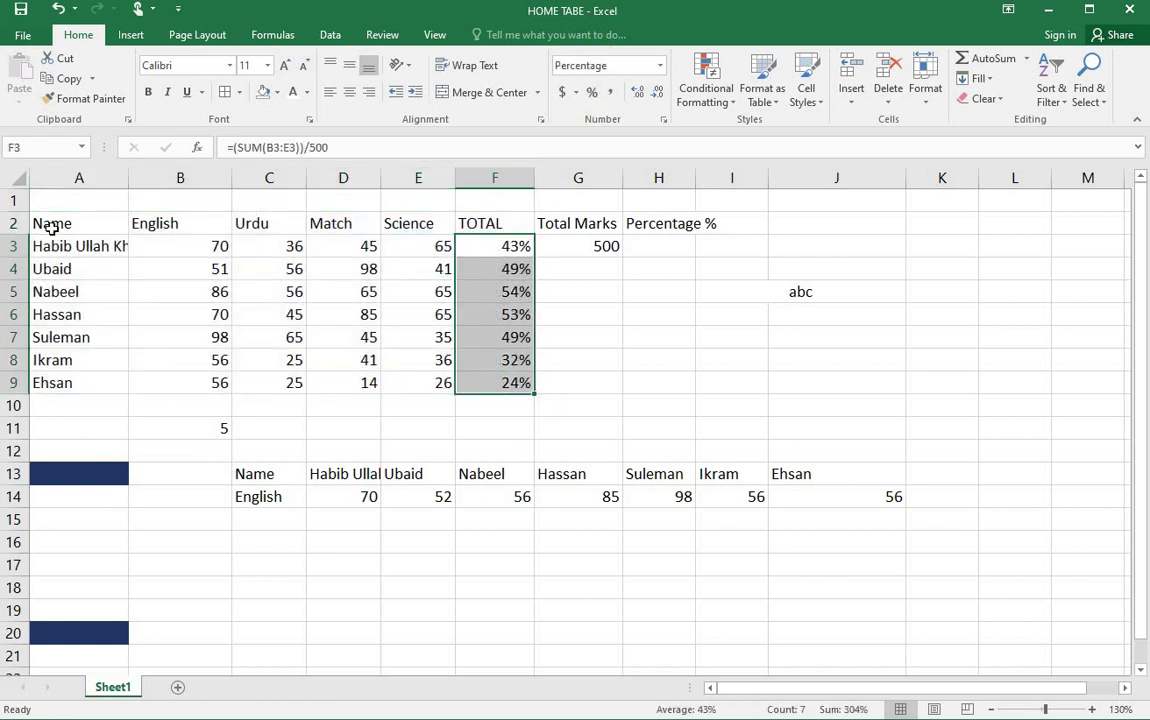
left_click_drag(52, 227, 492, 387)
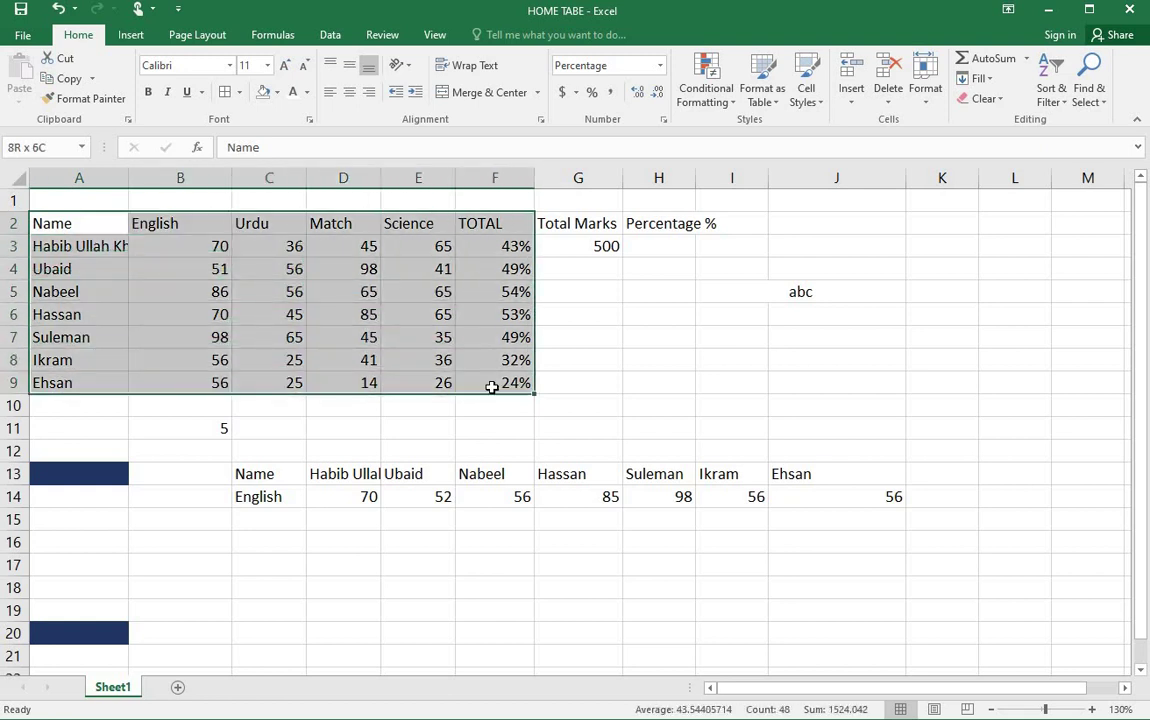
left_click_drag(605, 404, 662, 392)
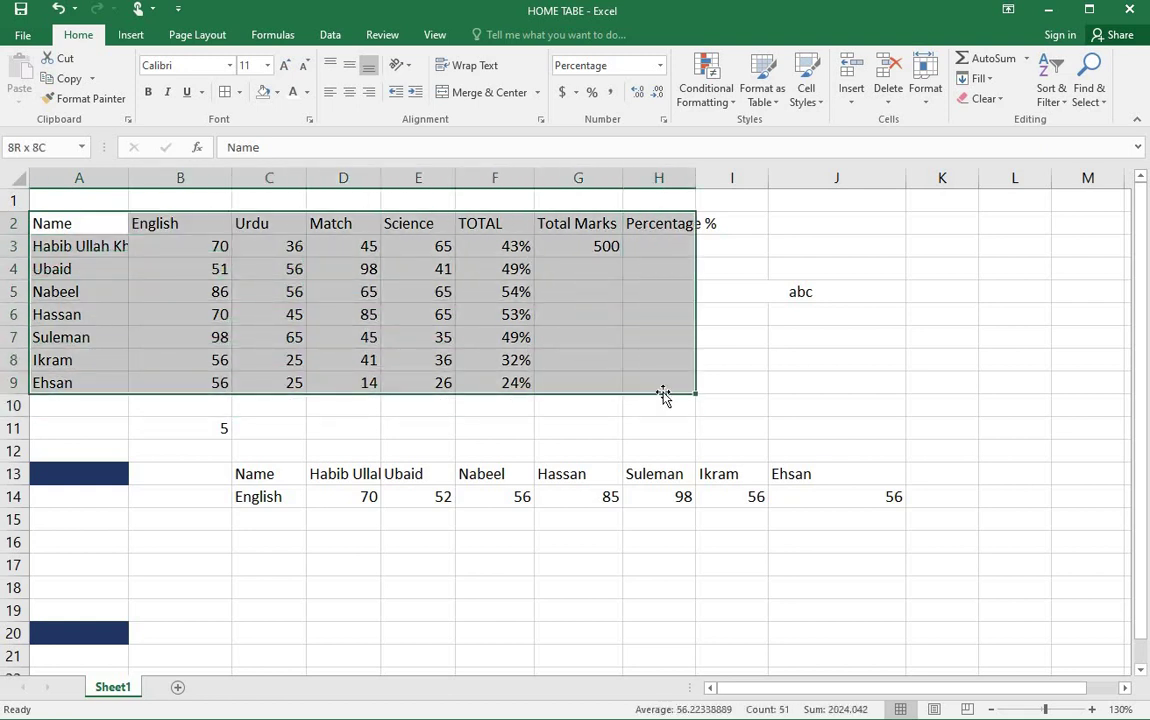
Step: Format A2:H9 as a table with headers in a light blue banded style
left_click(762, 92)
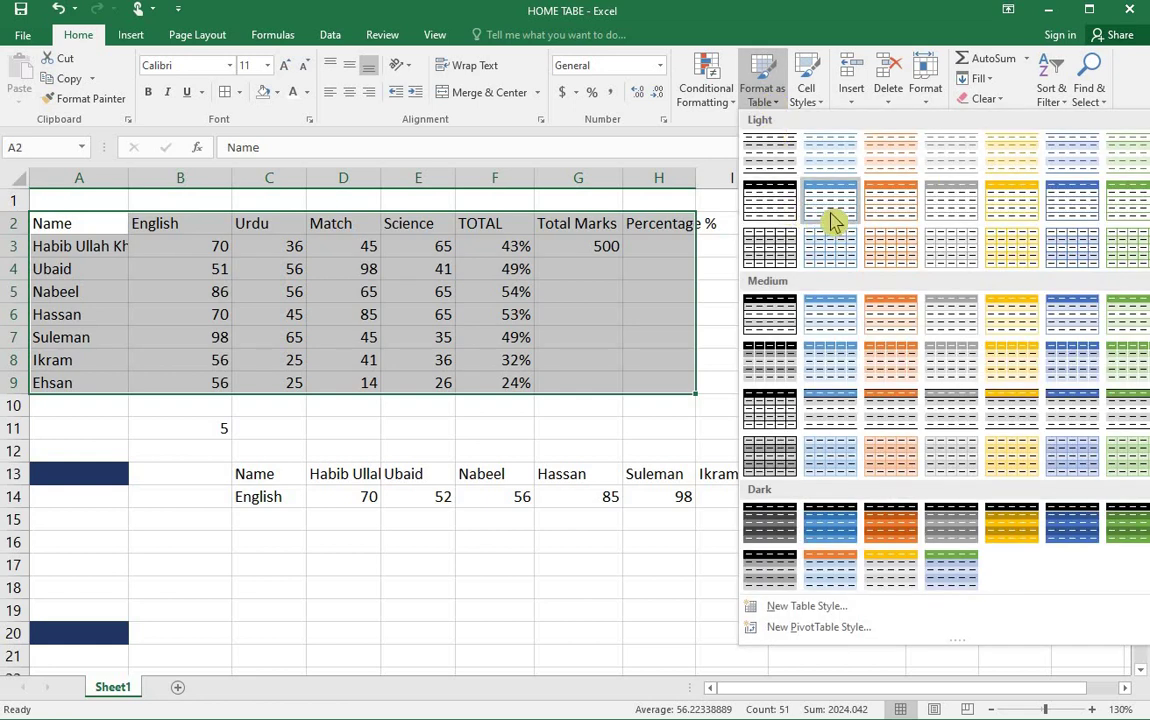
left_click(834, 364)
left_click(846, 381)
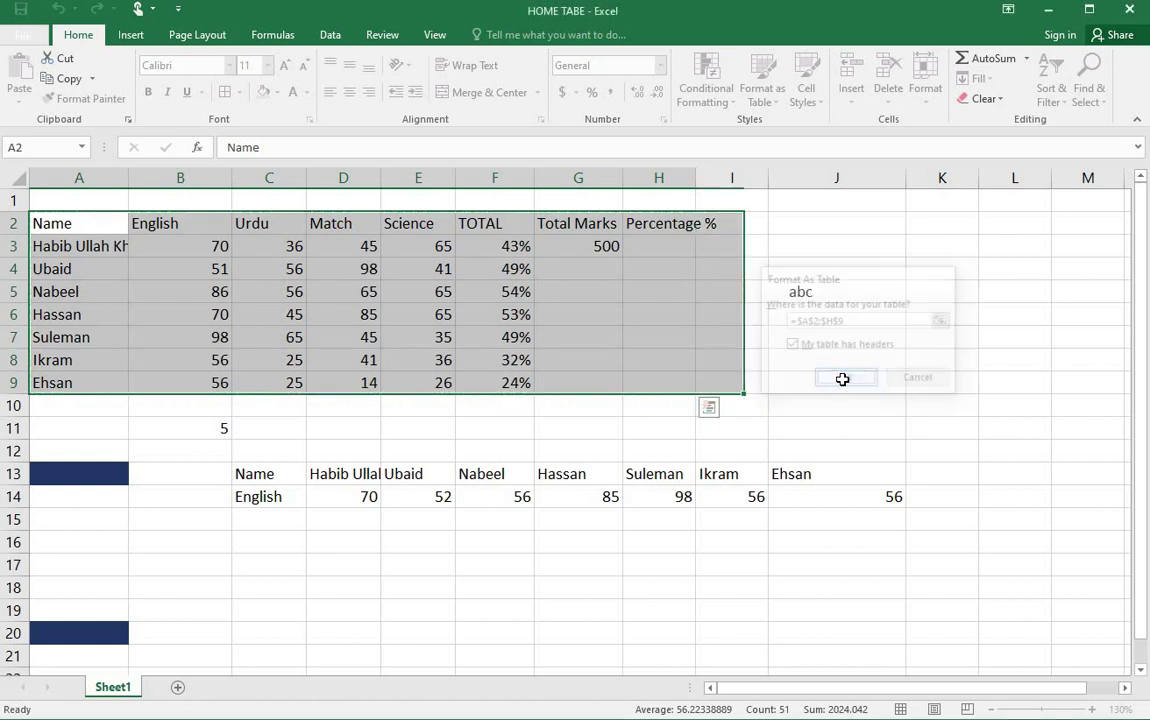
left_click(640, 340)
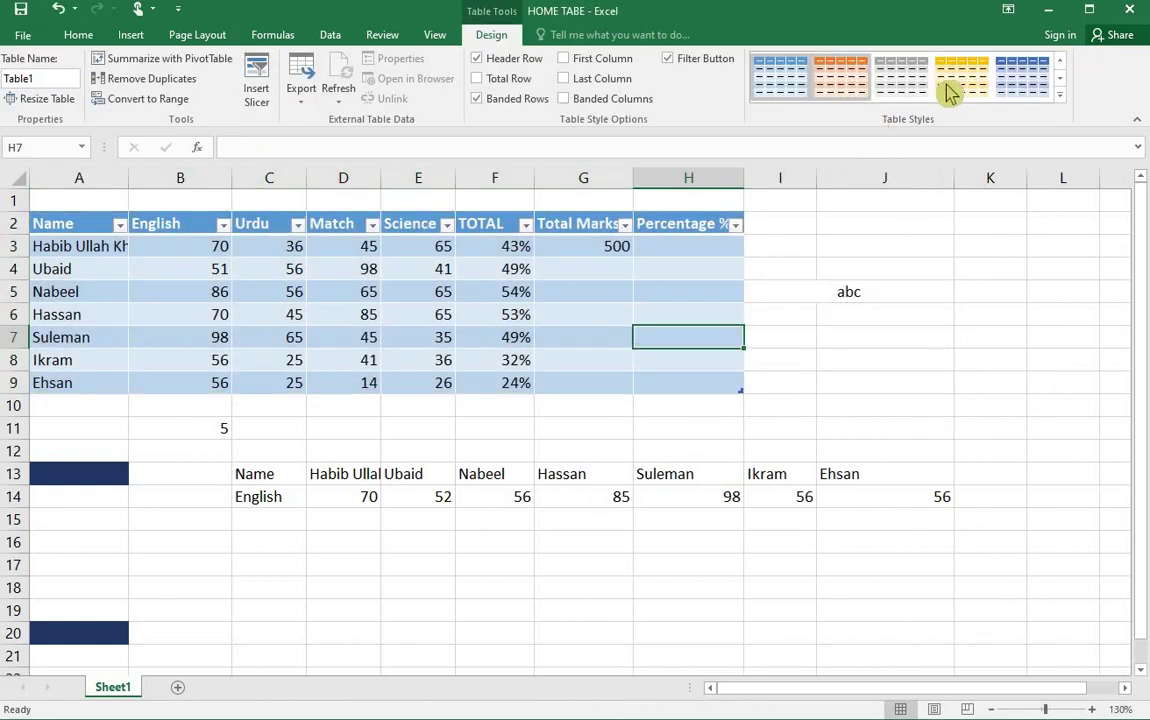
left_click(956, 85)
left_click(1040, 95)
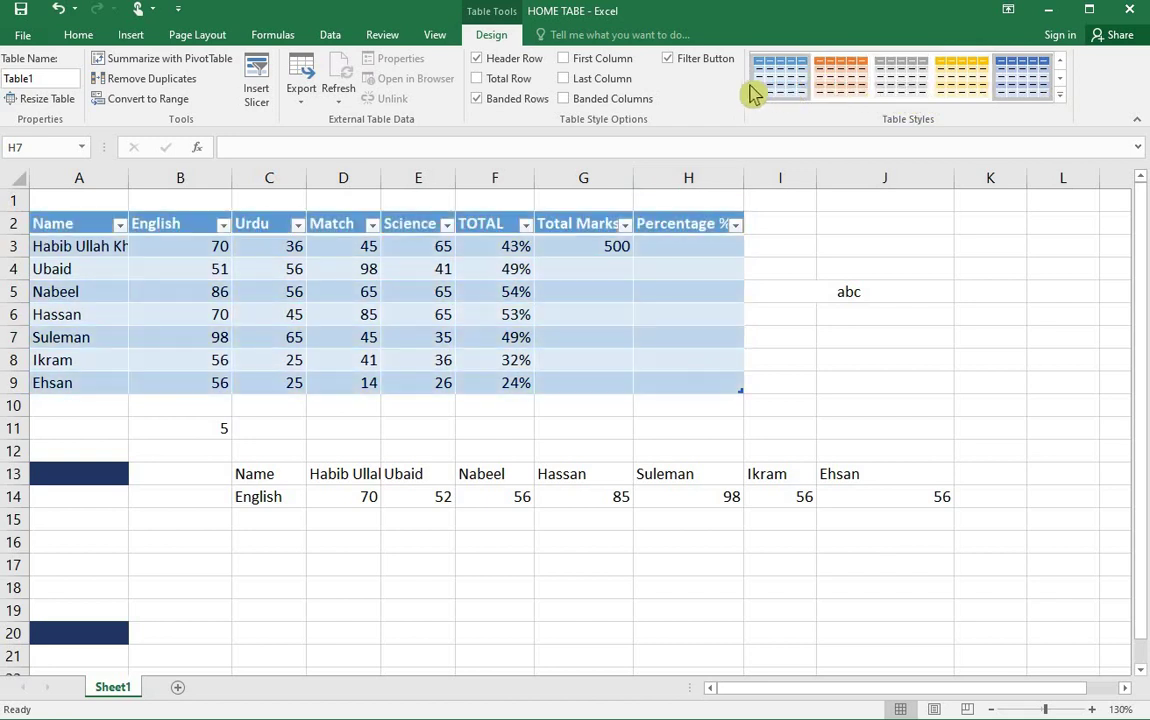
Step: Add a Total row, emphasise first and last columns, and keep the filter buttons shown
left_click(566, 59)
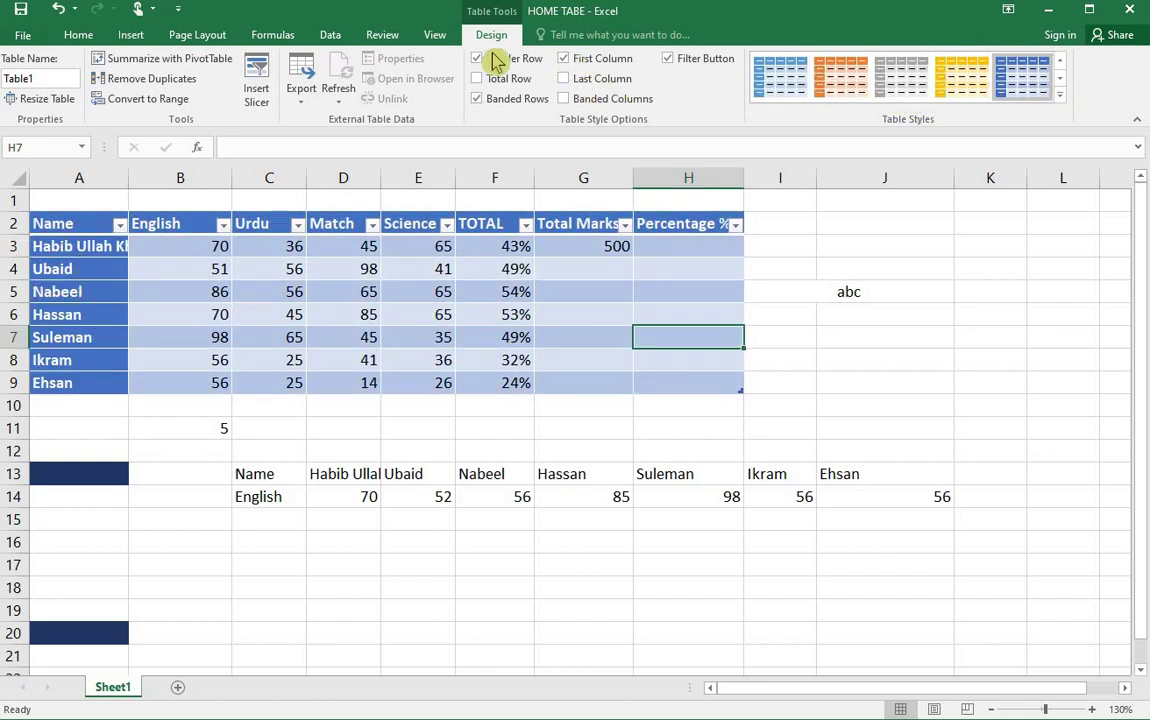
left_click(478, 84)
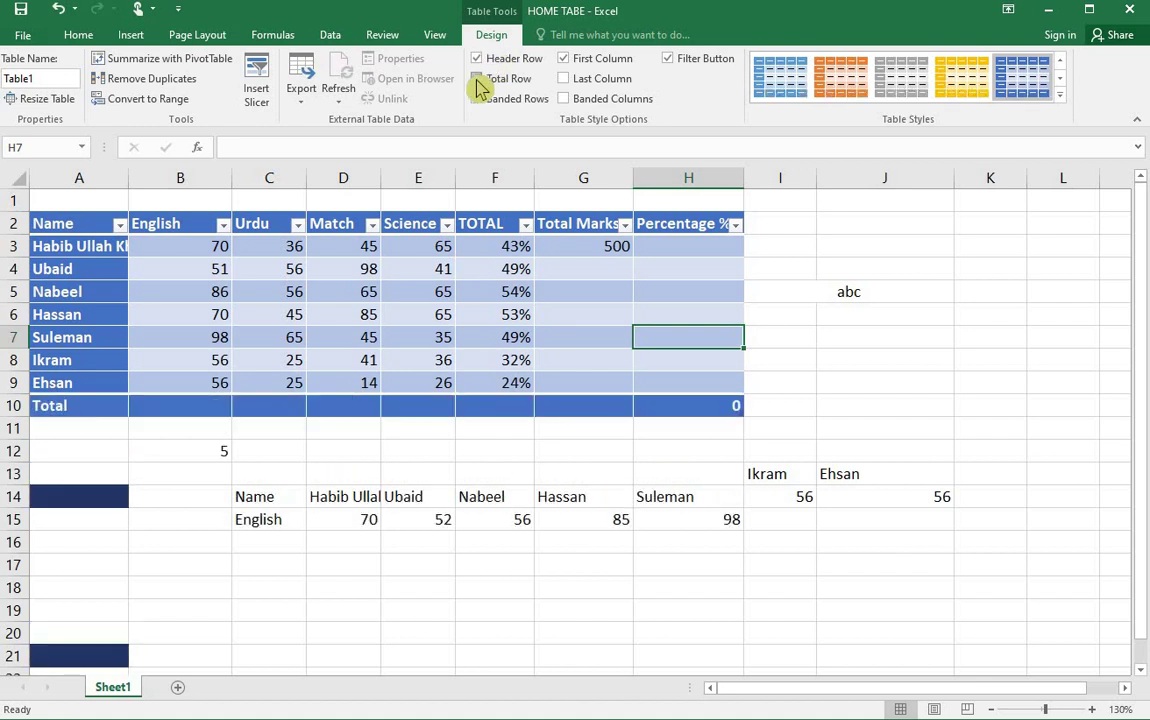
left_click(564, 80)
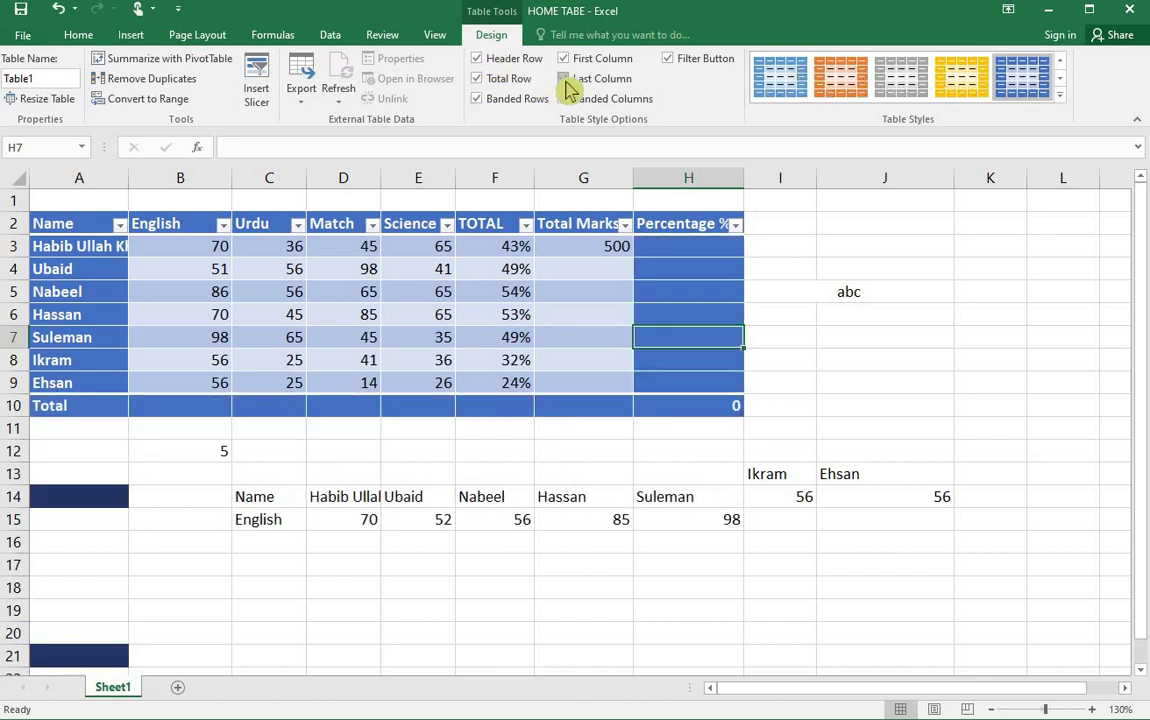
left_click(672, 59)
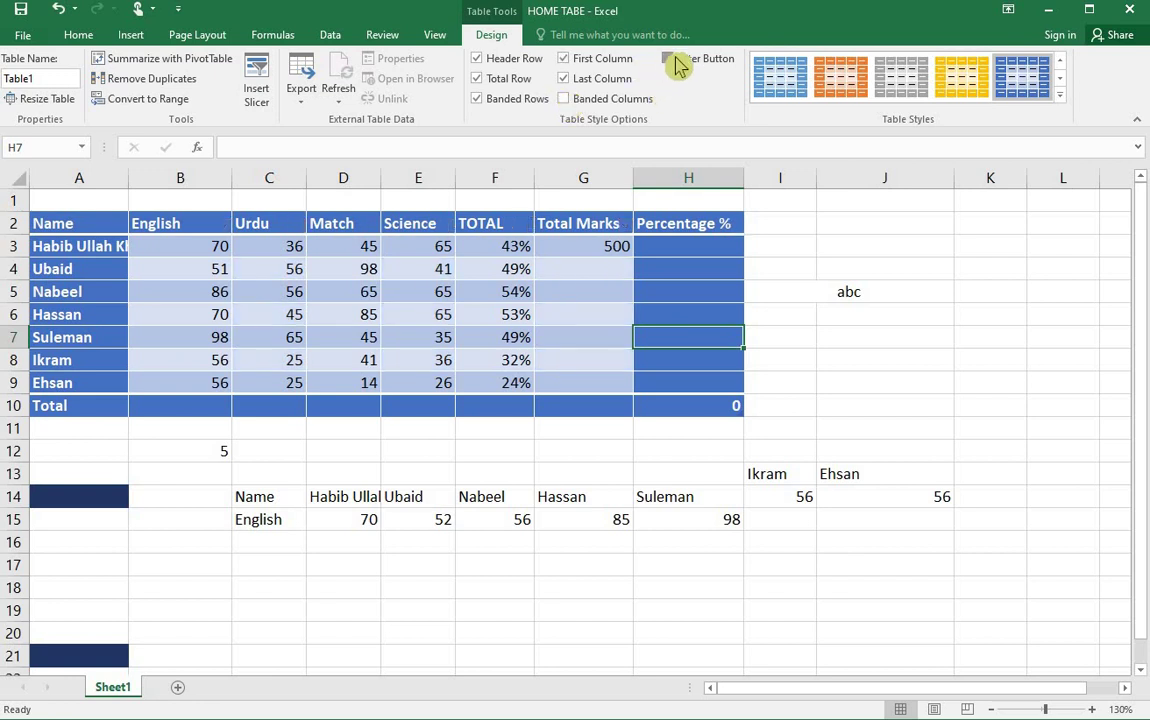
left_click(675, 58)
left_click(675, 58)
left_click(675, 58)
left_click(675, 58)
left_click(675, 58)
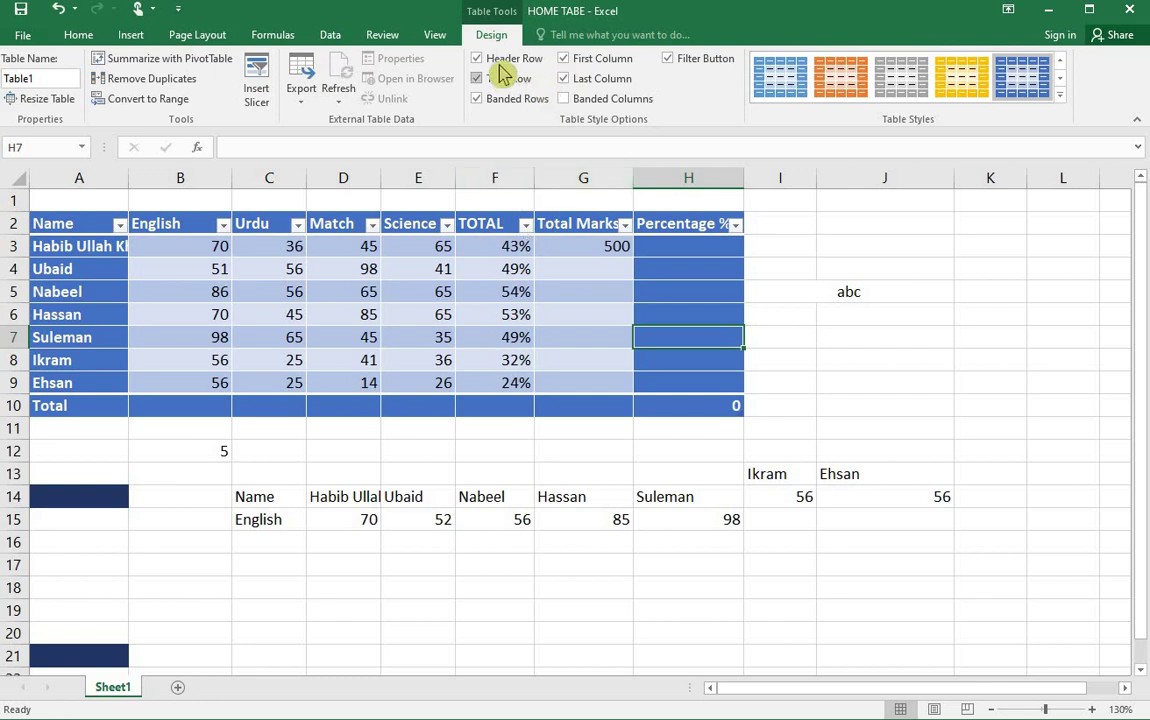
Step: Hide the header row, swap banded rows for banded columns, and emphasise only the first column
left_click(477, 58)
left_click(477, 98)
left_click(563, 98)
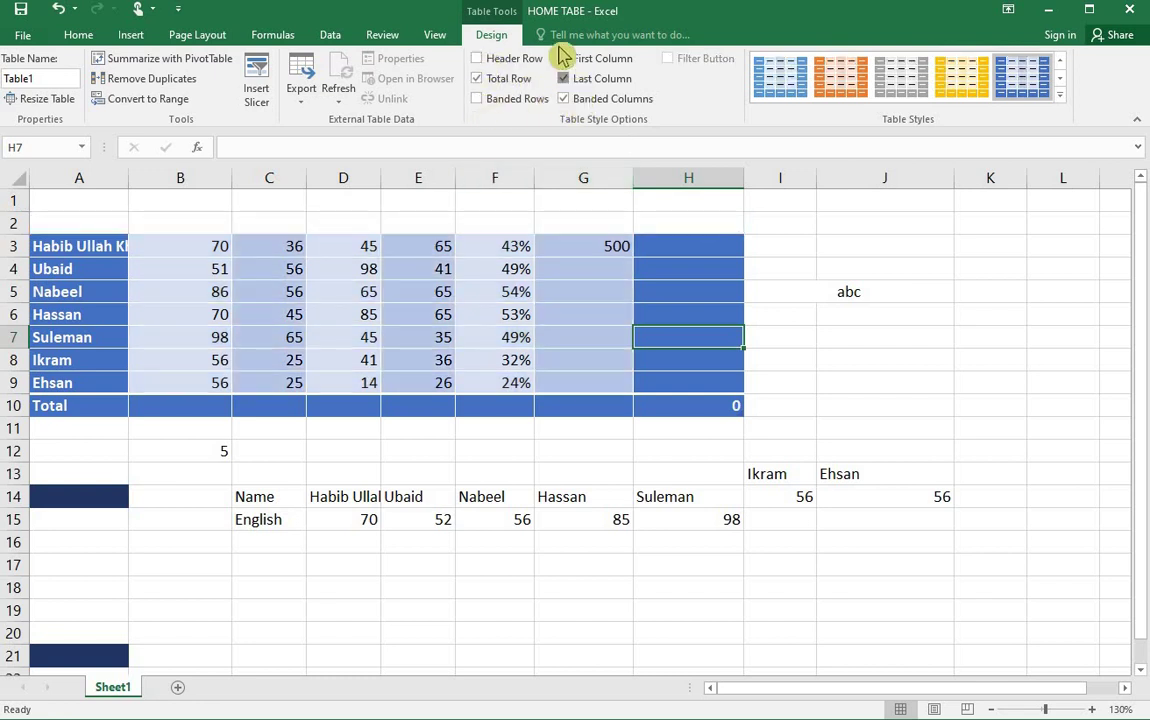
left_click(563, 58)
left_click(563, 78)
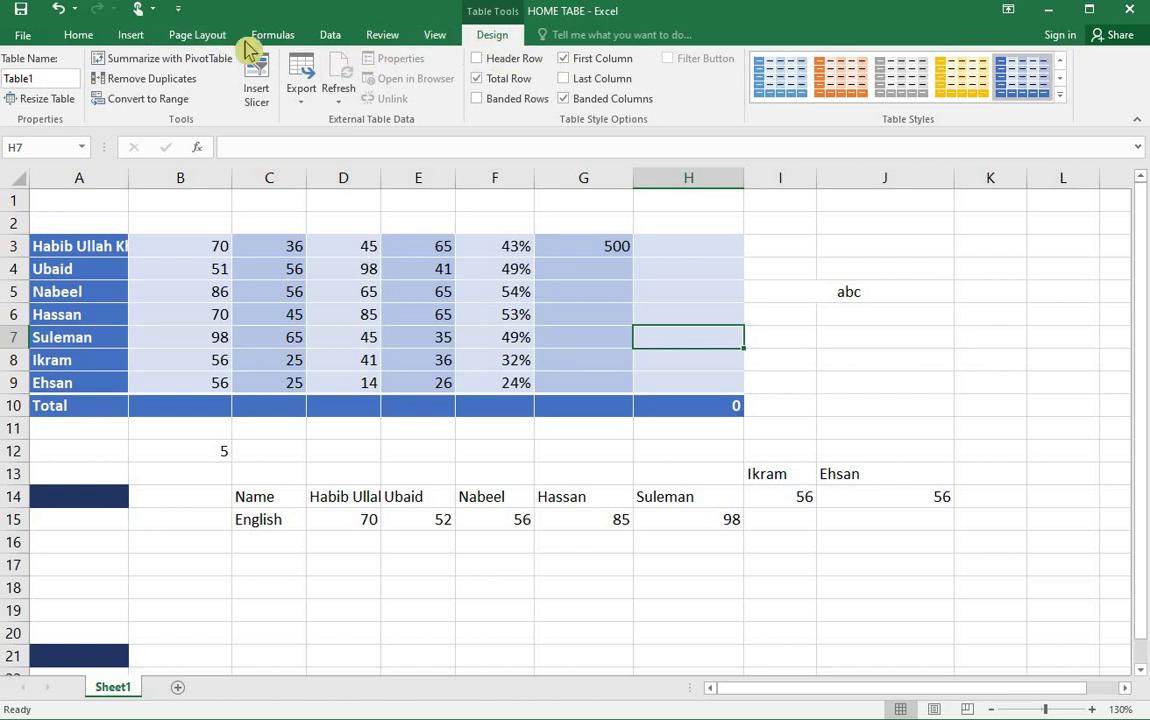
left_click(78, 34)
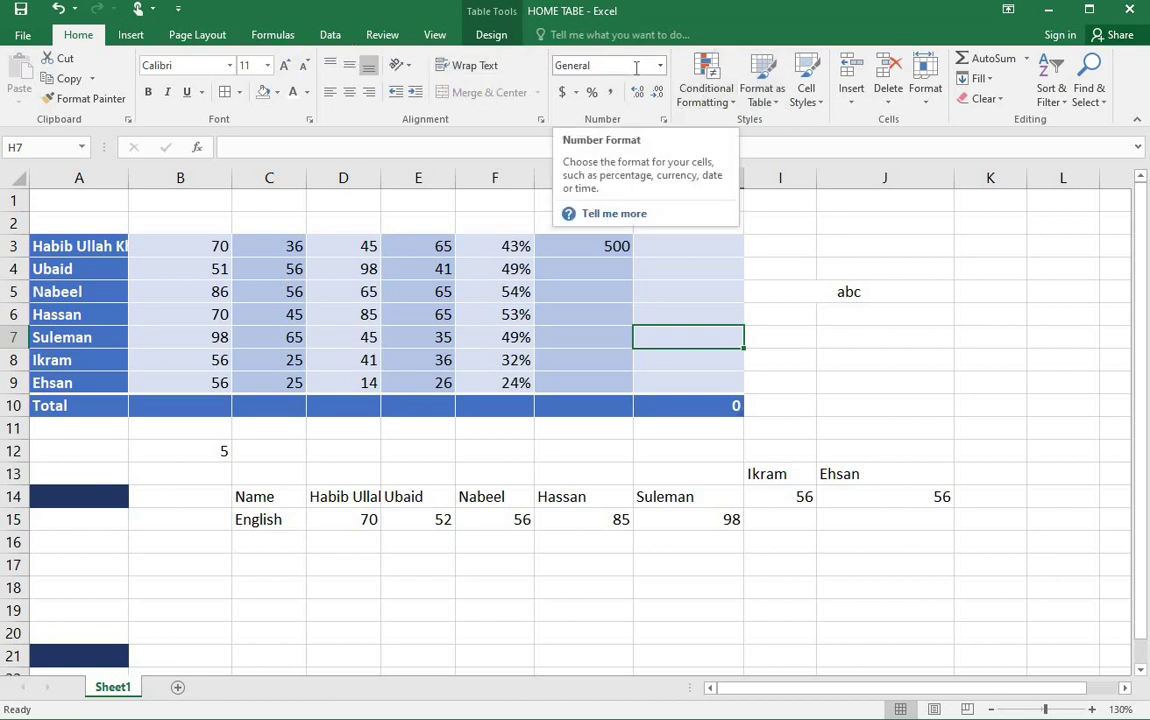
Step: Apply the Good cell style, then Heading 1, to the mark of 70 in B6
left_click(810, 106)
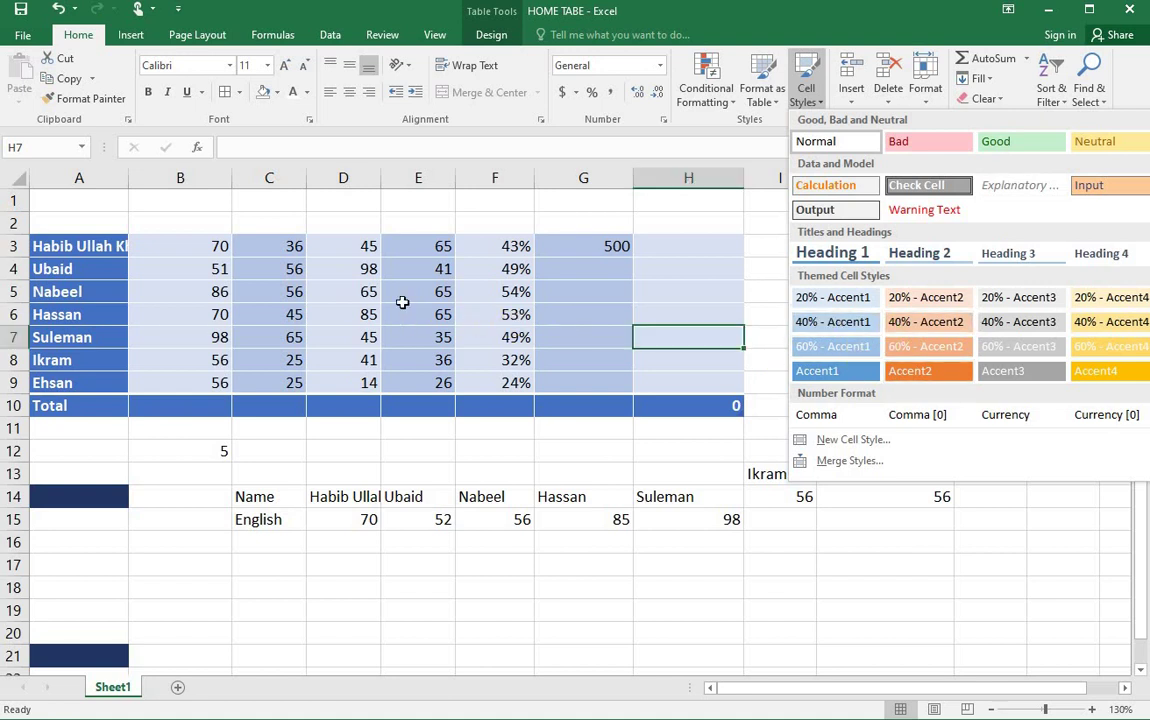
left_click(350, 305)
left_click(188, 310)
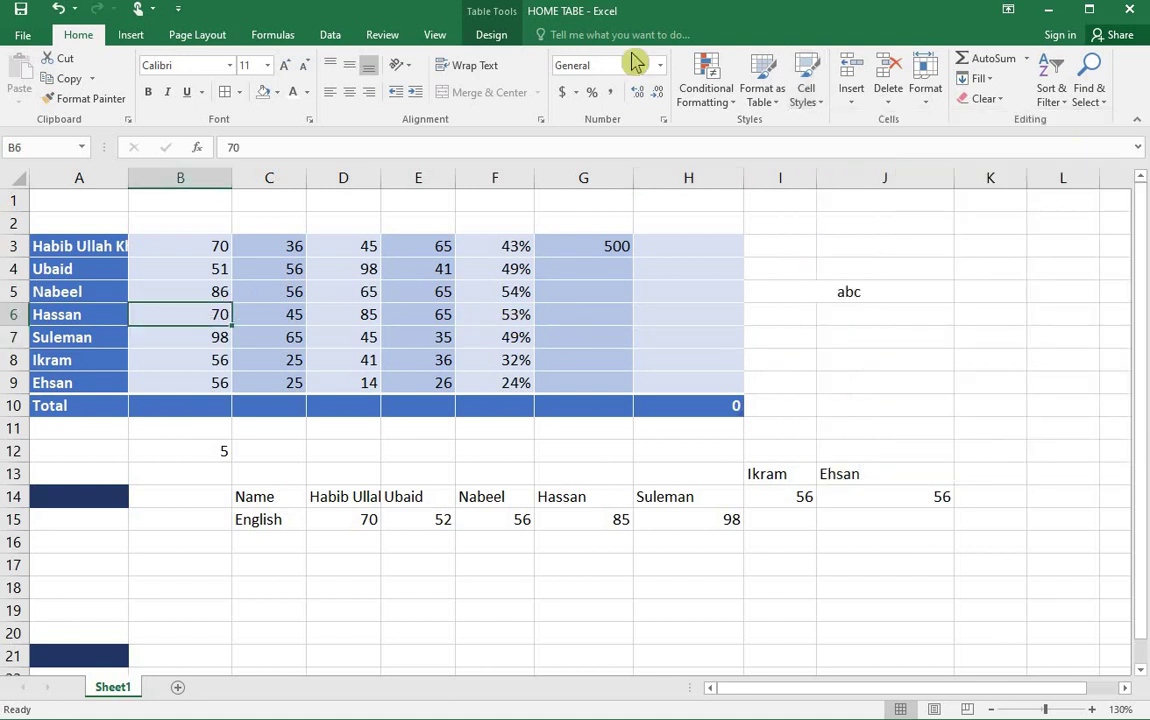
left_click(810, 100)
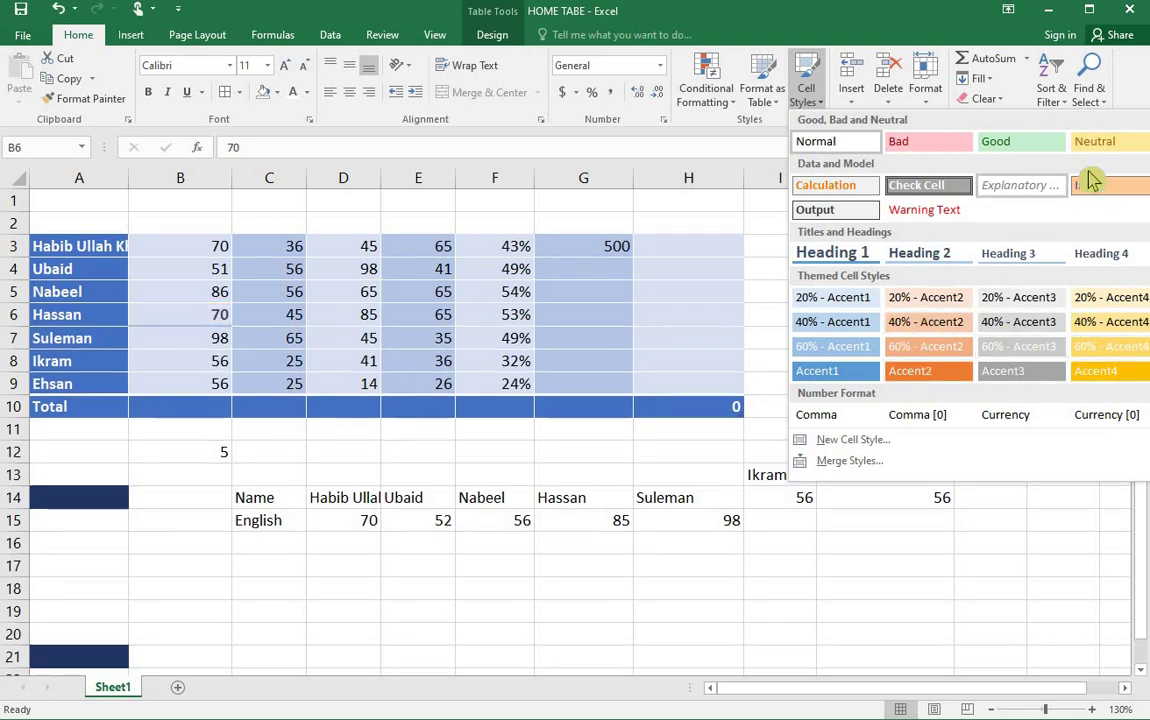
left_click(1008, 146)
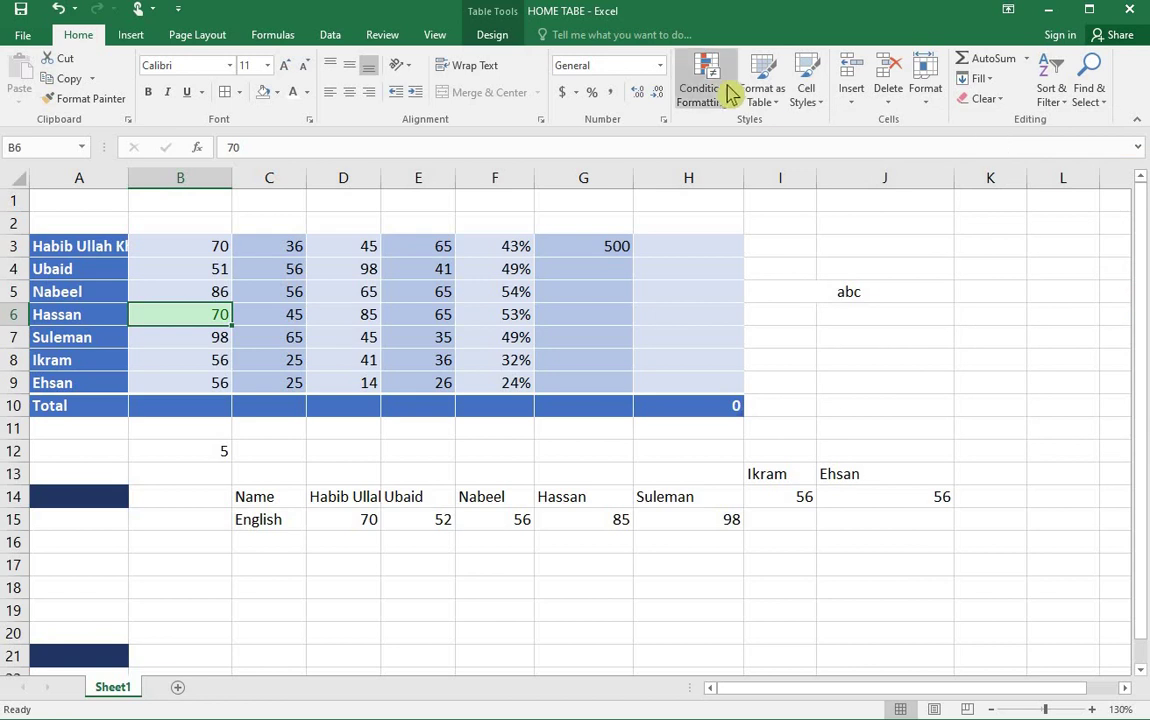
left_click(807, 105)
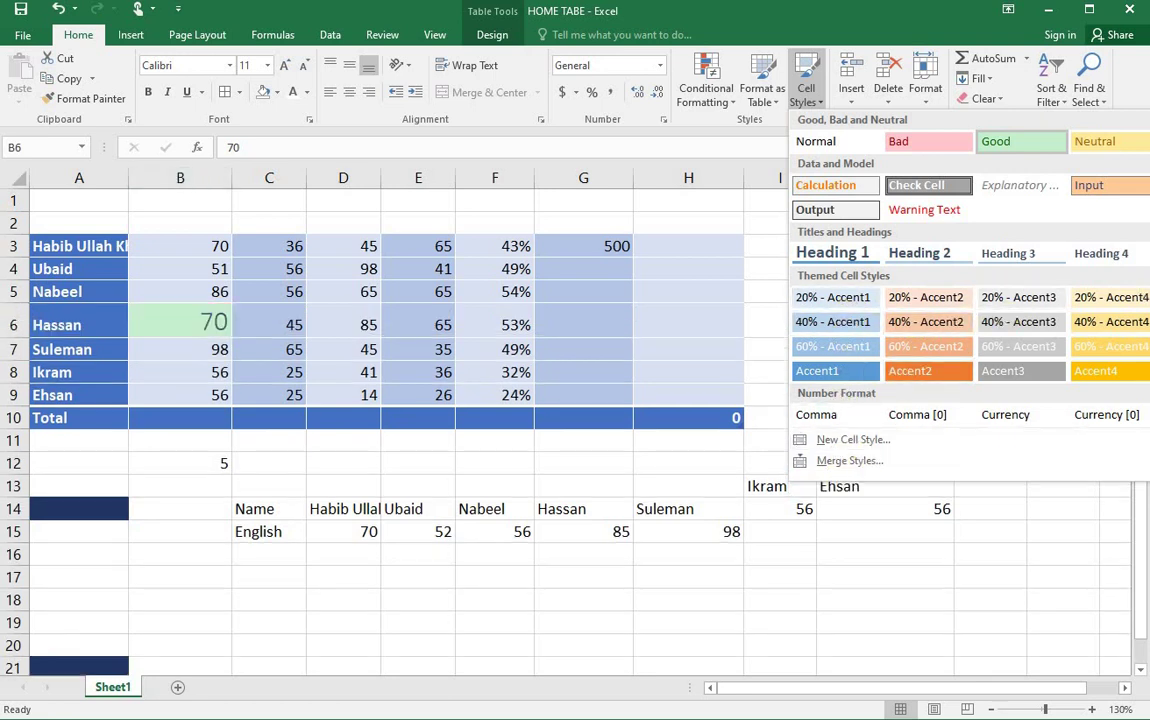
left_click(834, 262)
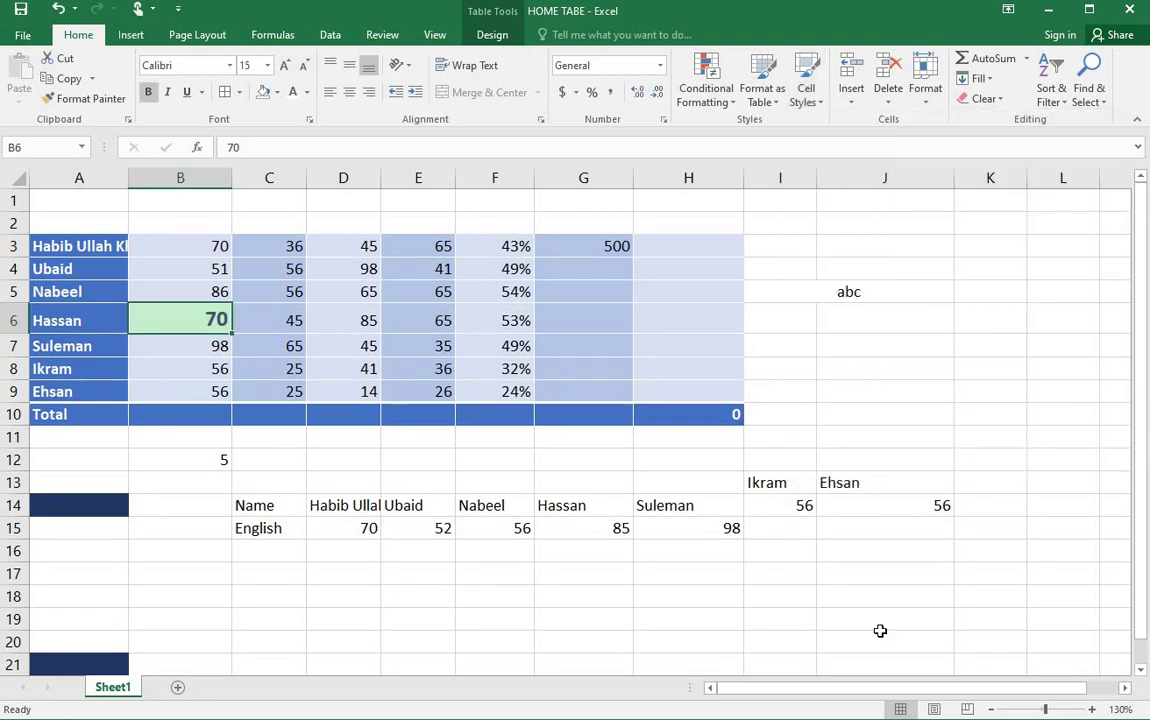
Step: Insert blank rows above Hassan and a blank column B left of the marks
left_click(853, 110)
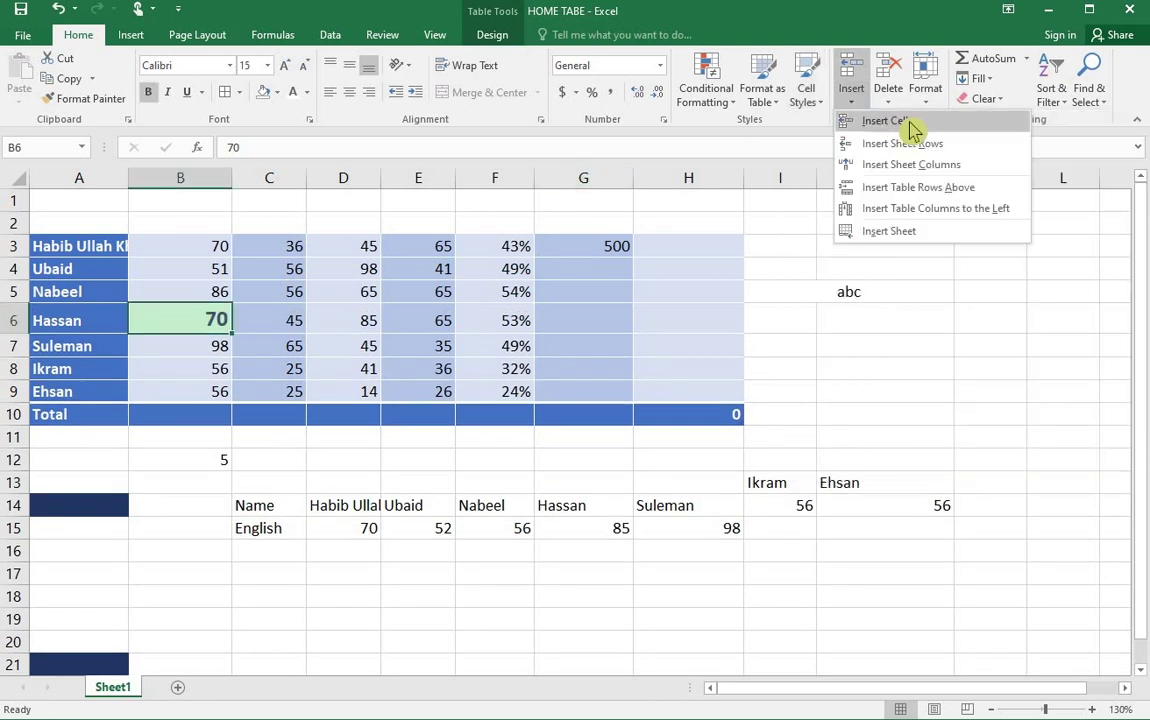
left_click(885, 185)
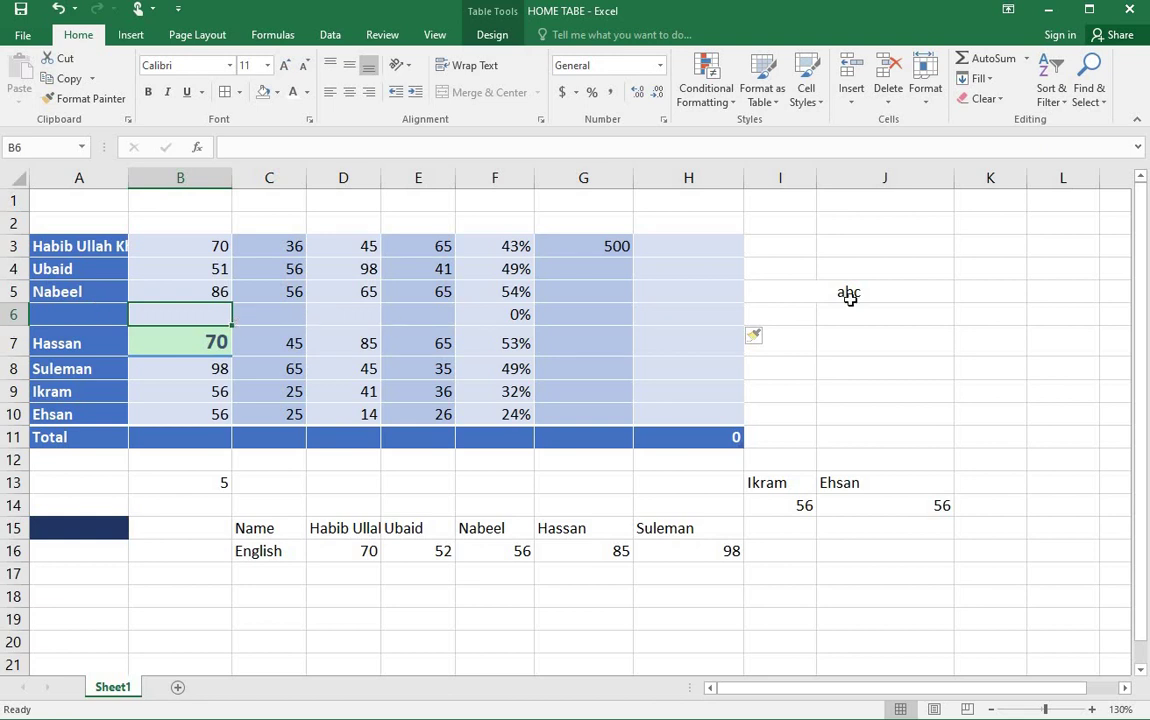
left_click(852, 106)
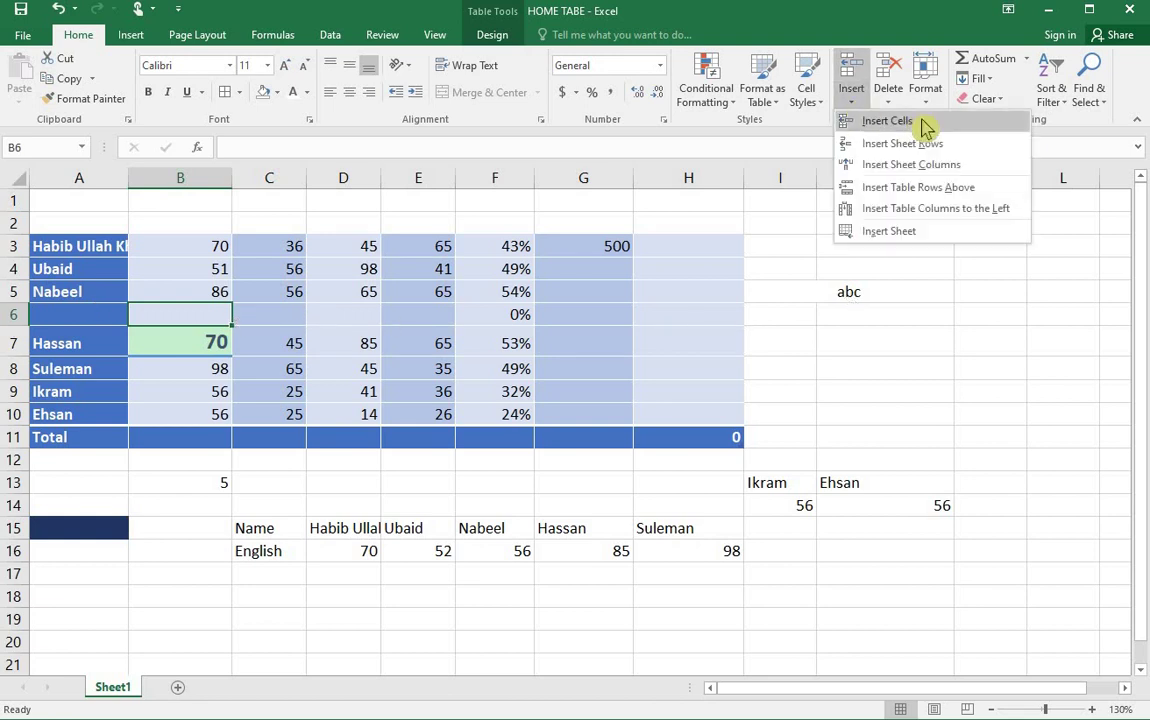
left_click(980, 145)
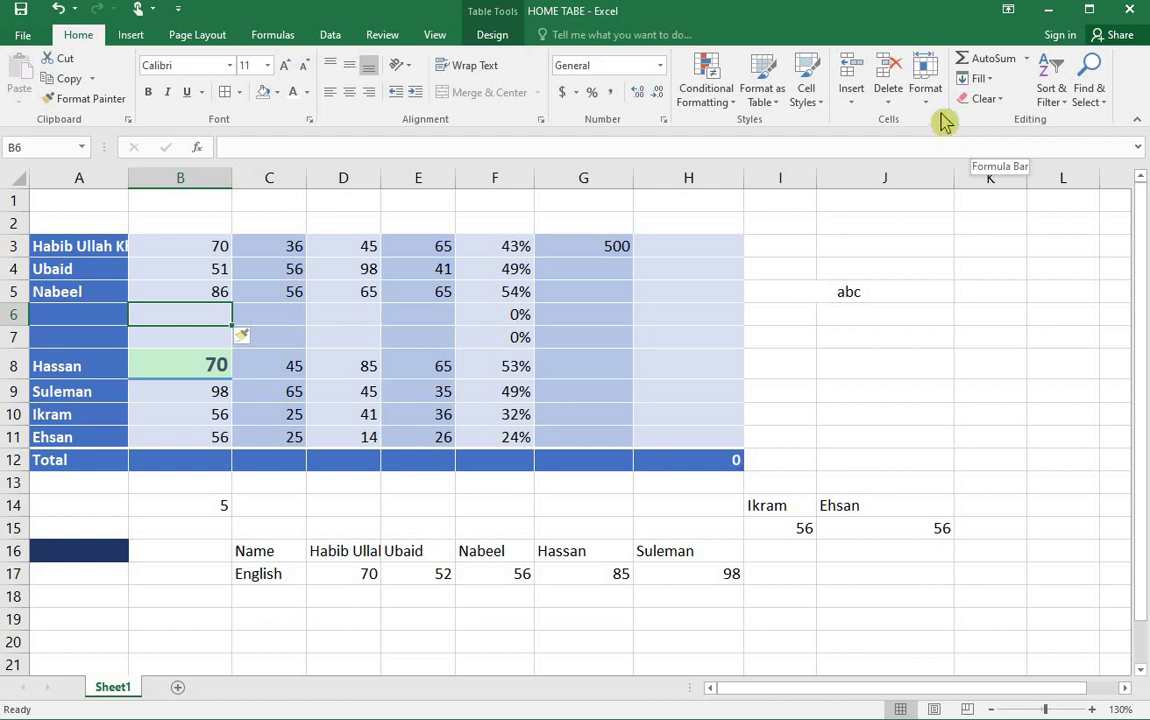
left_click(853, 108)
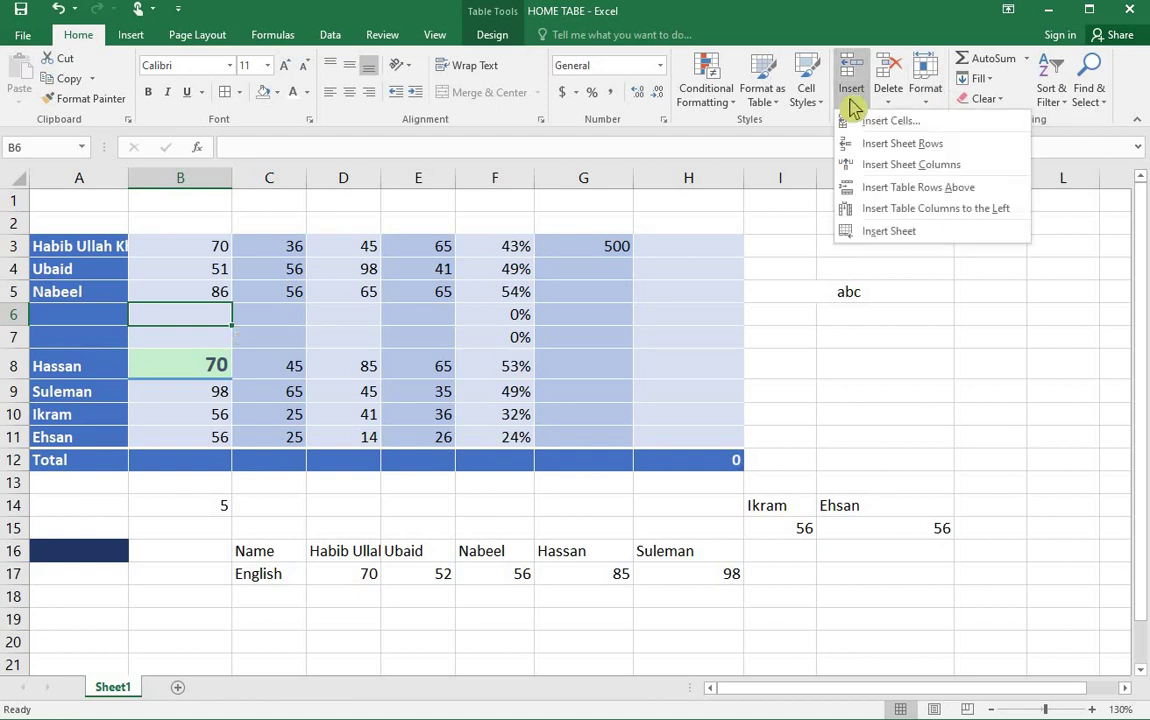
left_click(1001, 178)
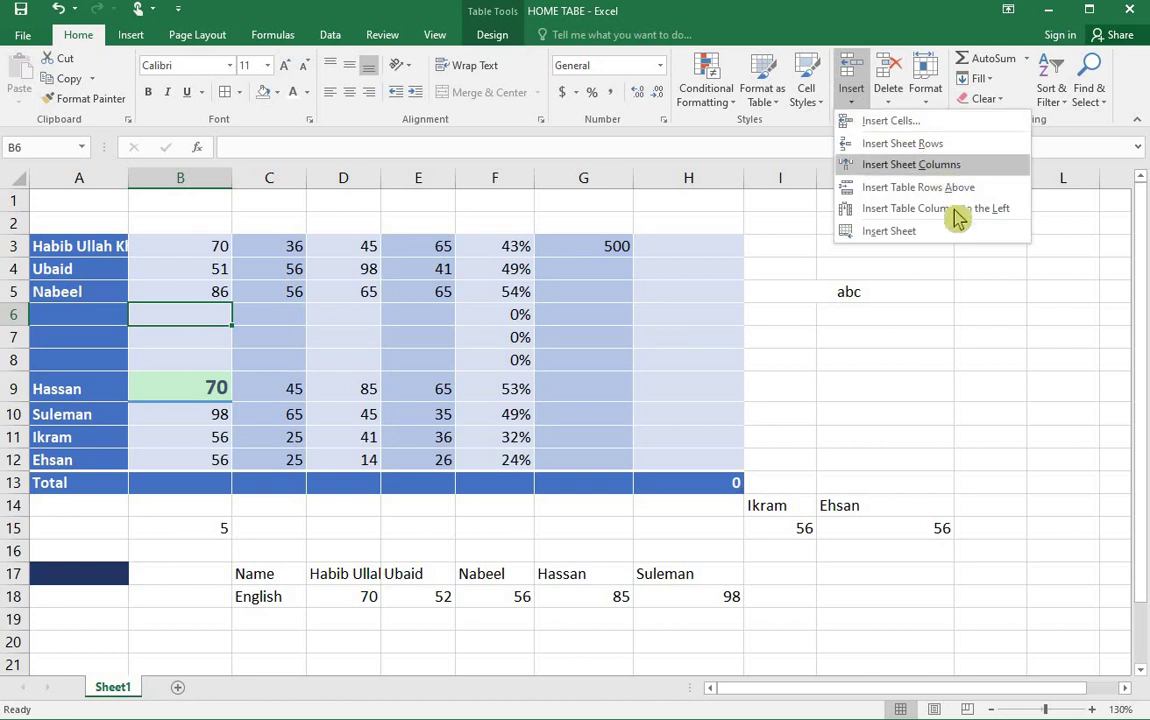
left_click(945, 210)
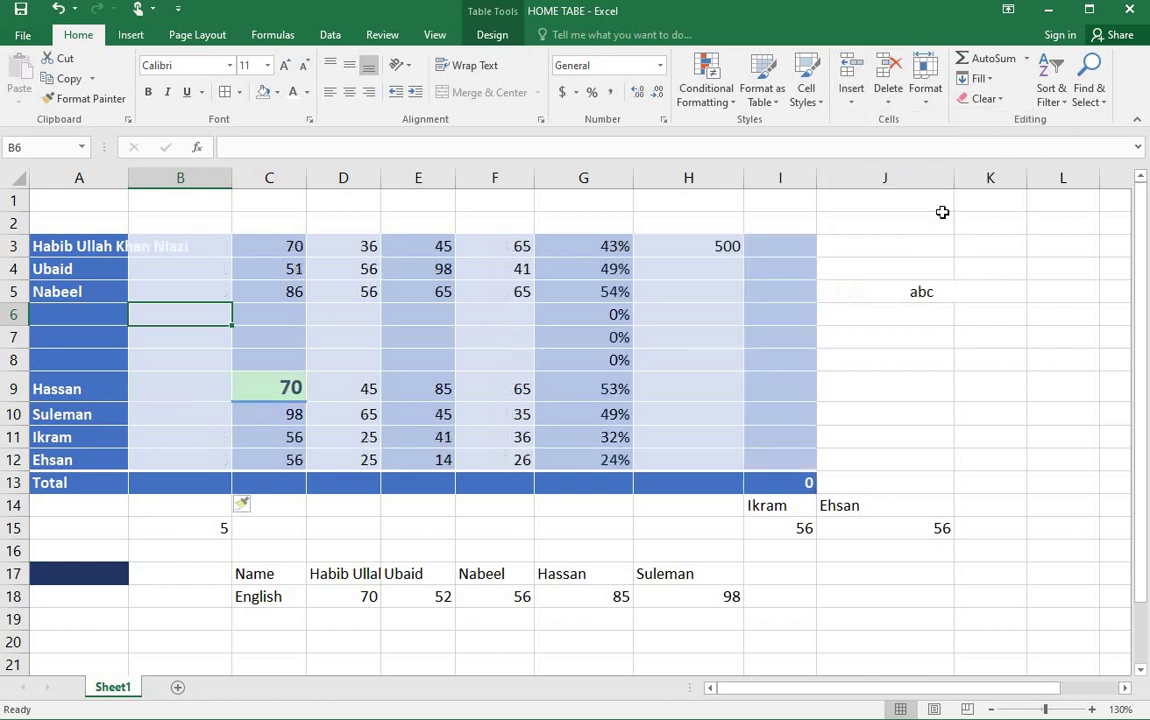
Step: Delete two of the empty table rows again
left_click(848, 105)
left_click(888, 98)
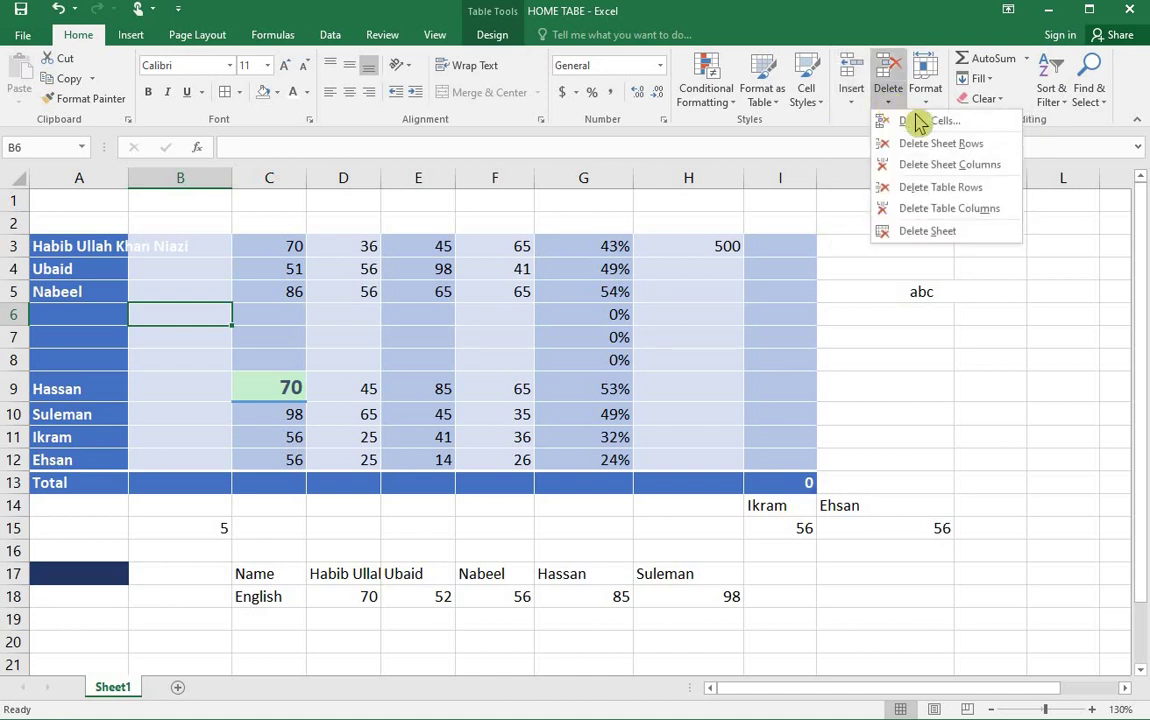
left_click(940, 187)
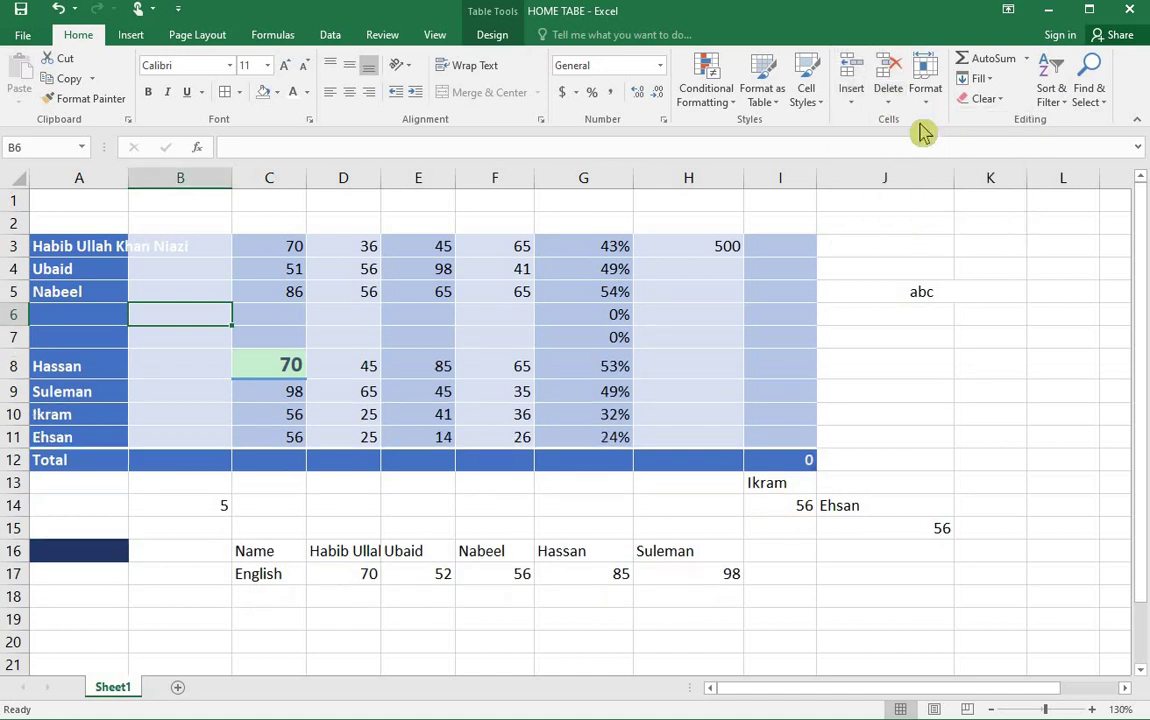
left_click(888, 98)
left_click(940, 186)
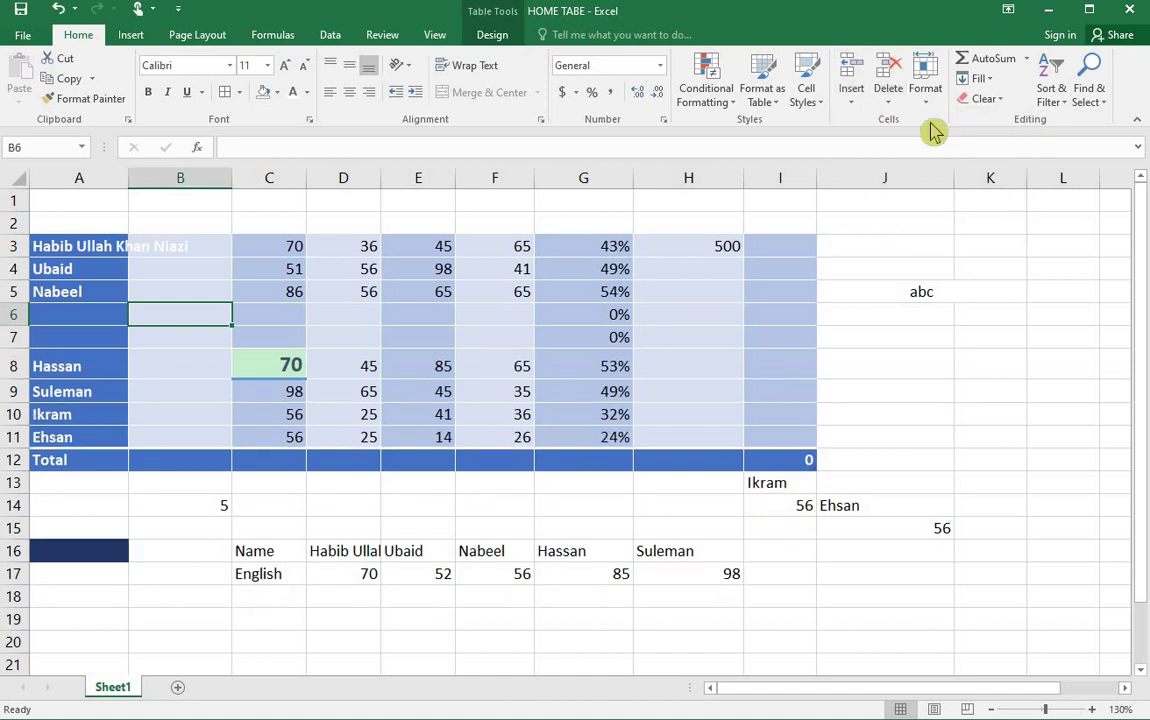
Step: Set blank row 6 to height 35 and bring up Column Width, showing 12.29
left_click(921, 109)
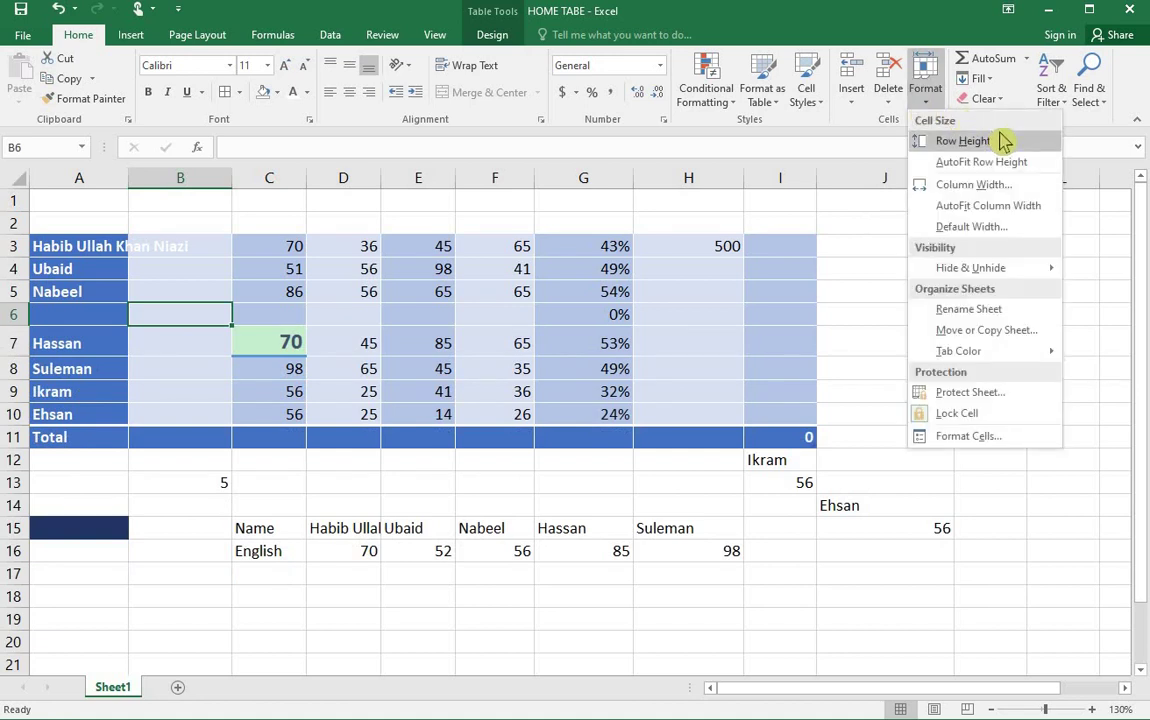
left_click(1000, 141)
type("35")
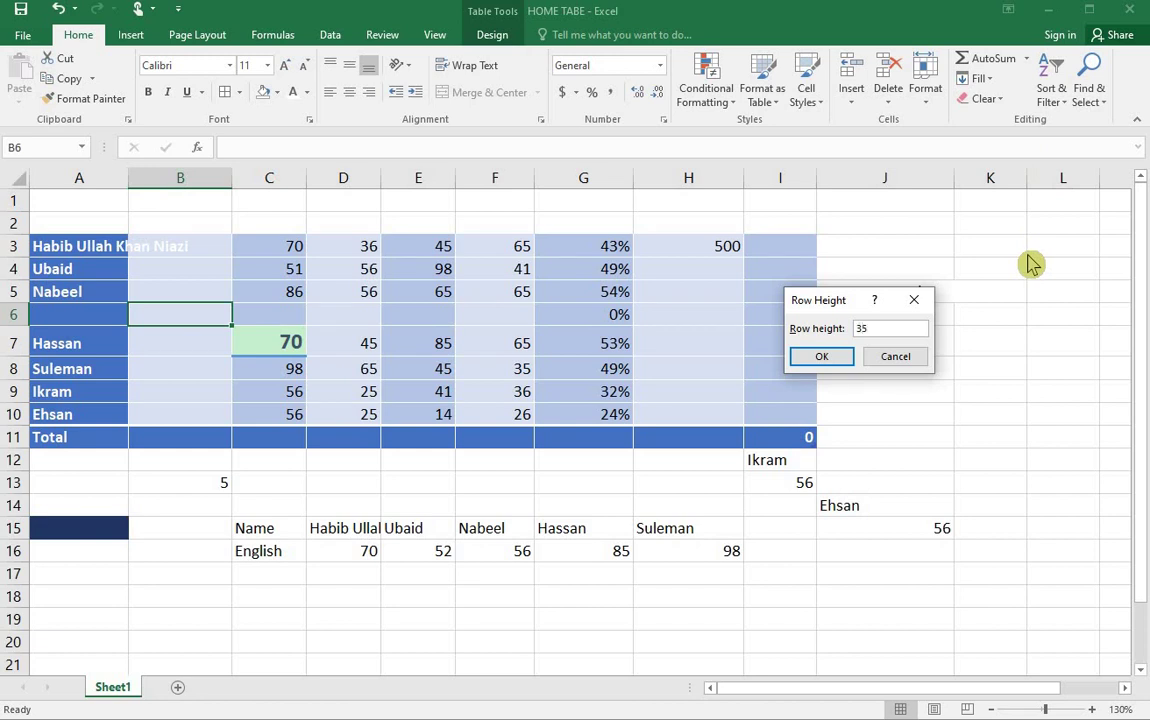
key("Return")
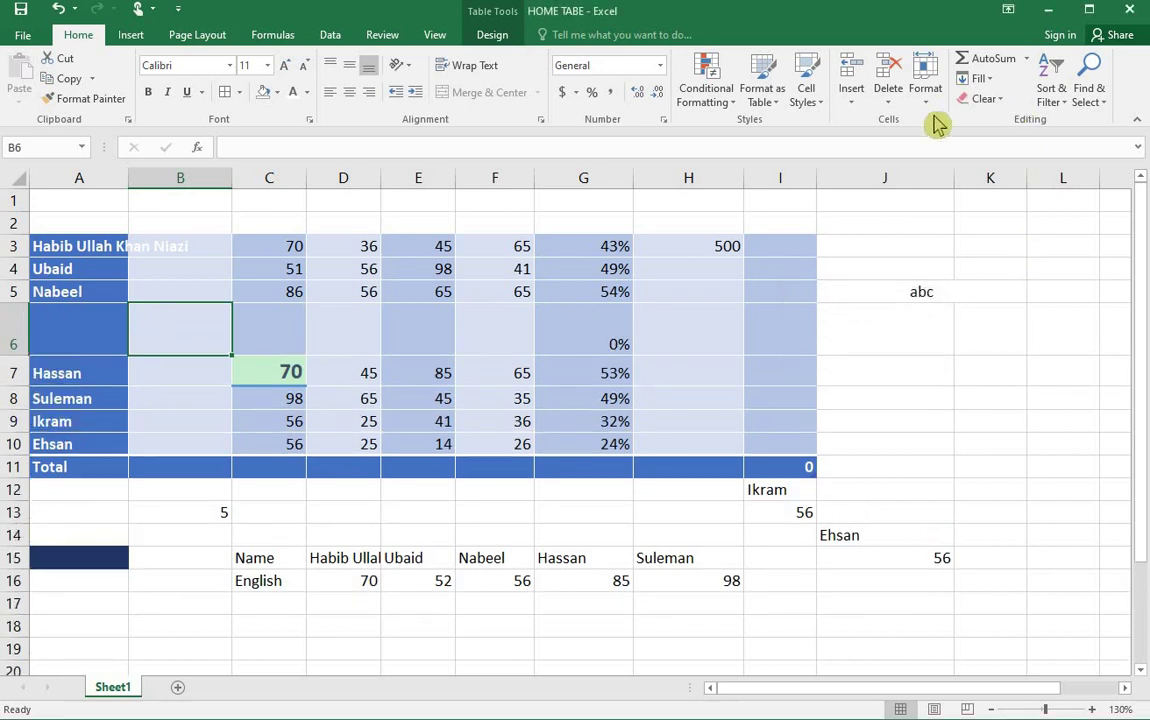
left_click(930, 105)
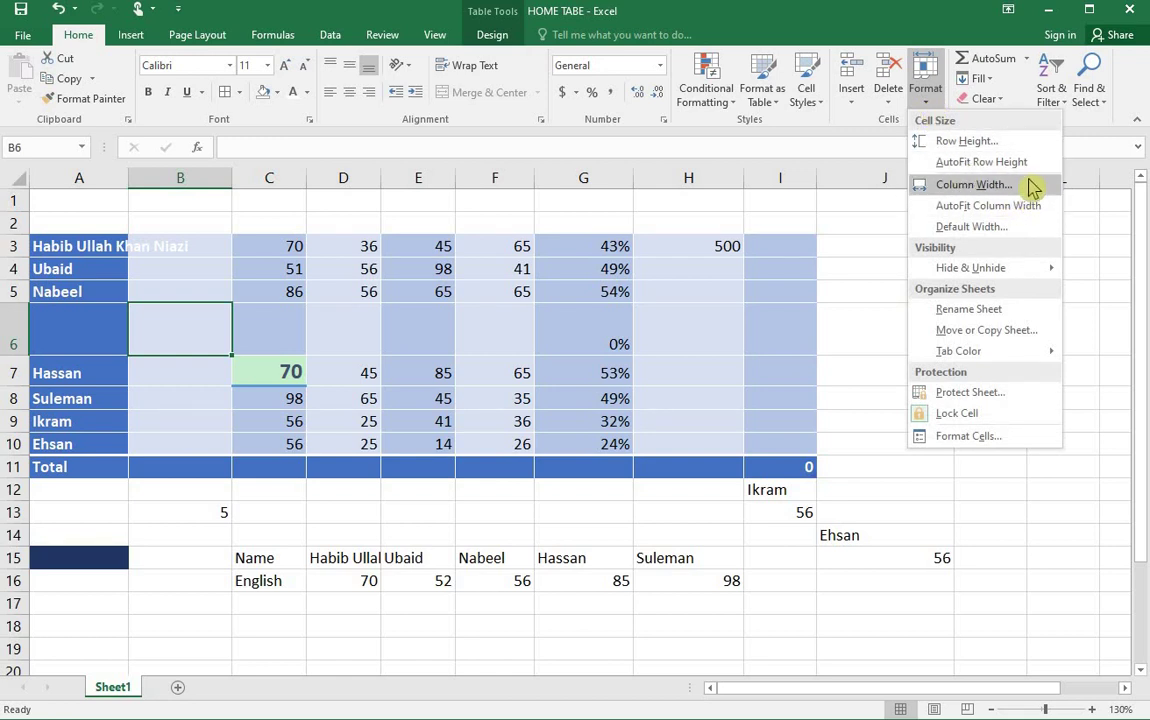
left_click(1032, 186)
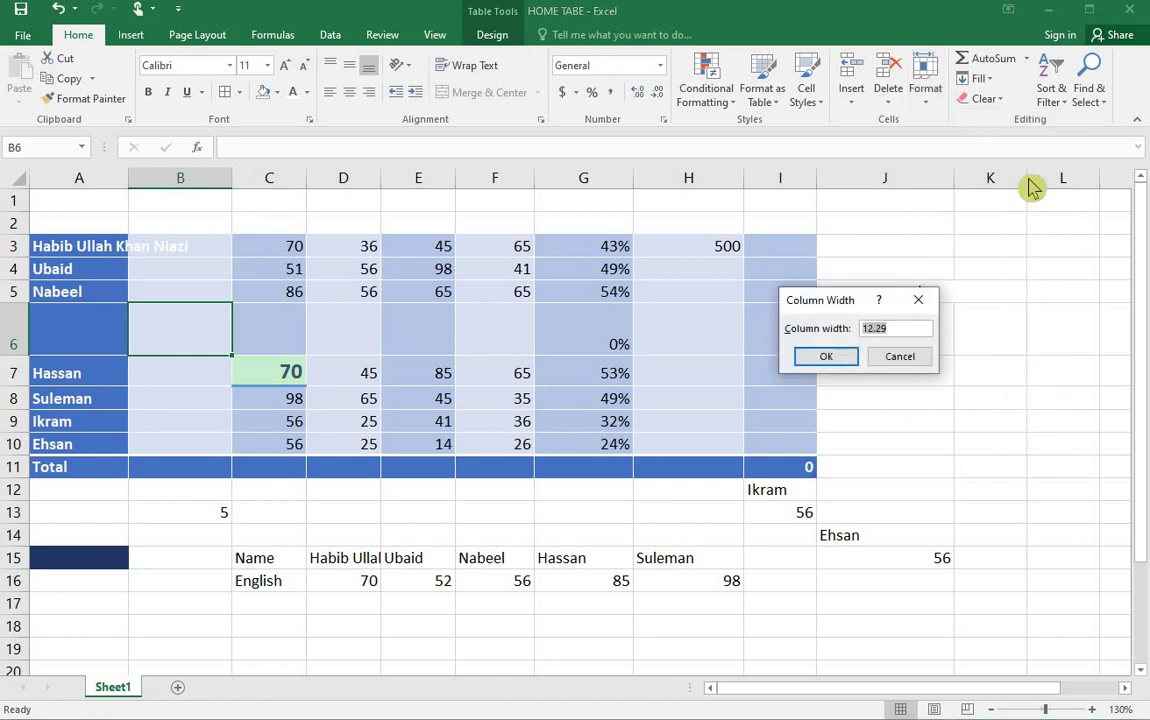
Step: Apply width 20 to column B and hide the blank row 6
key("Return")
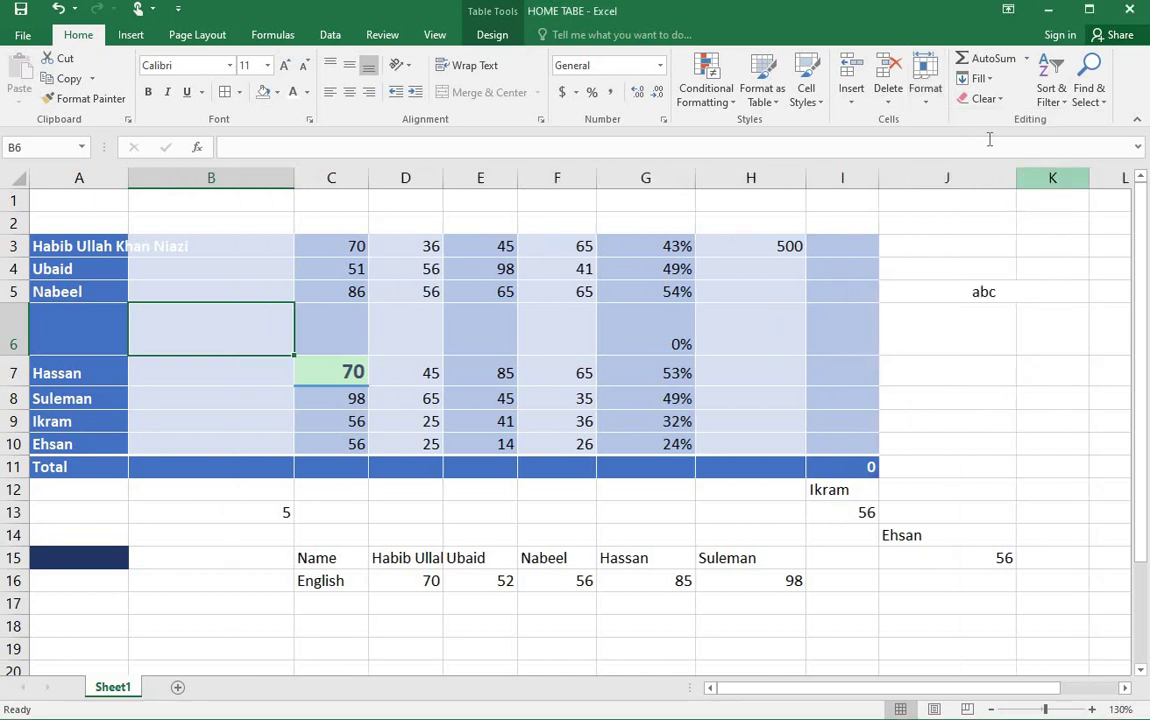
left_click(925, 108)
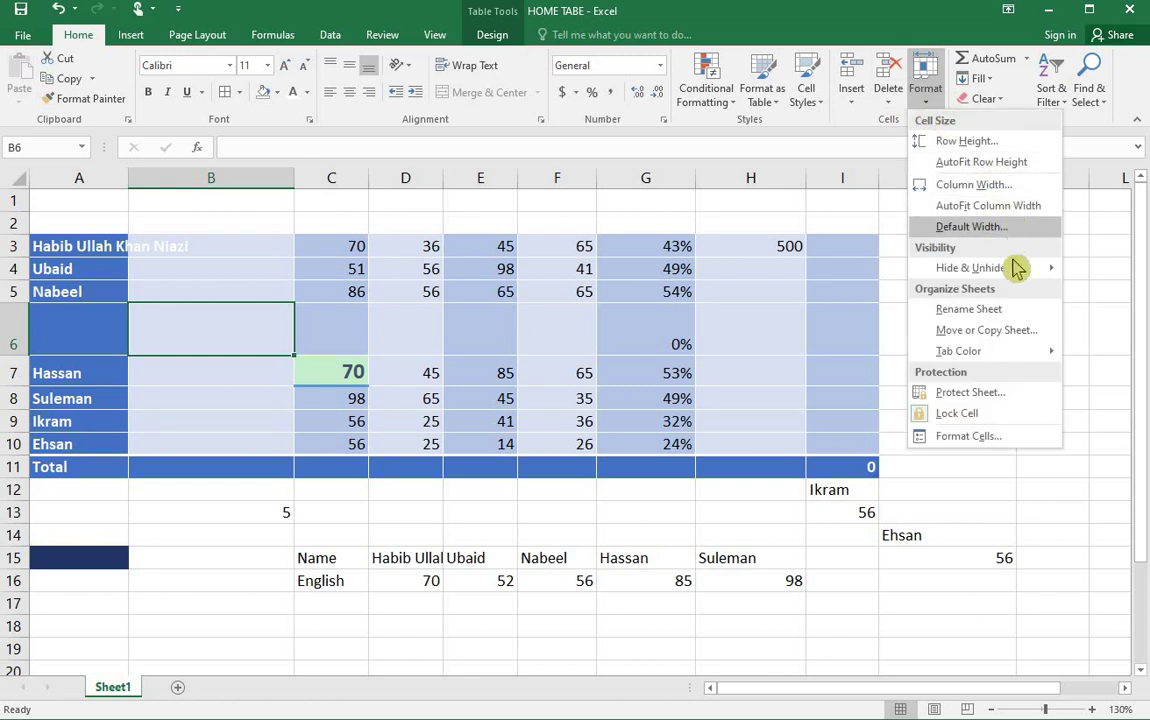
mouse_move(1017, 272)
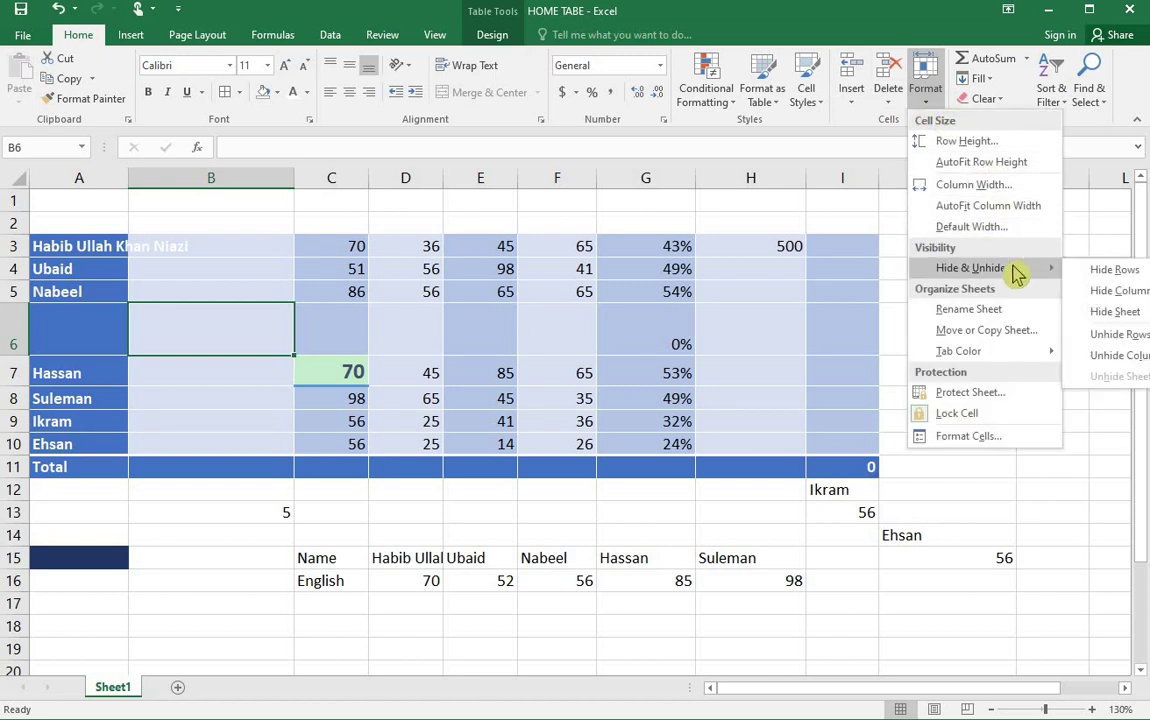
left_click(1110, 270)
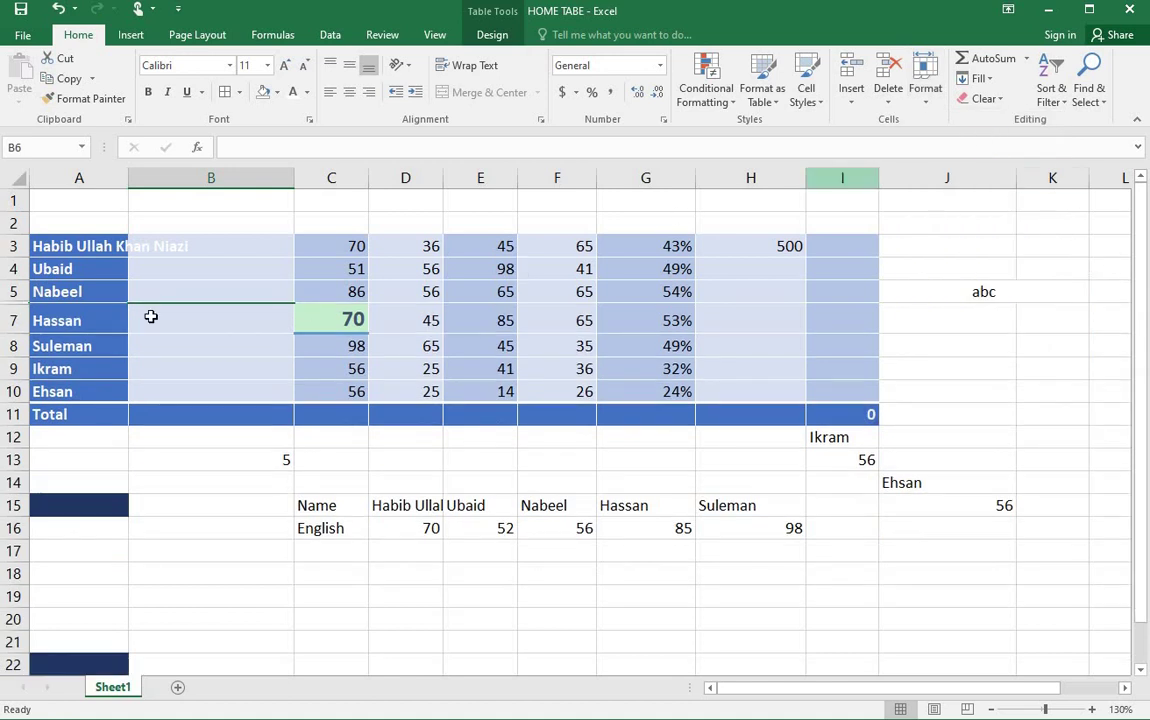
Step: Hide Hassan's row in the marks table
left_click_drag(43, 320, 840, 322)
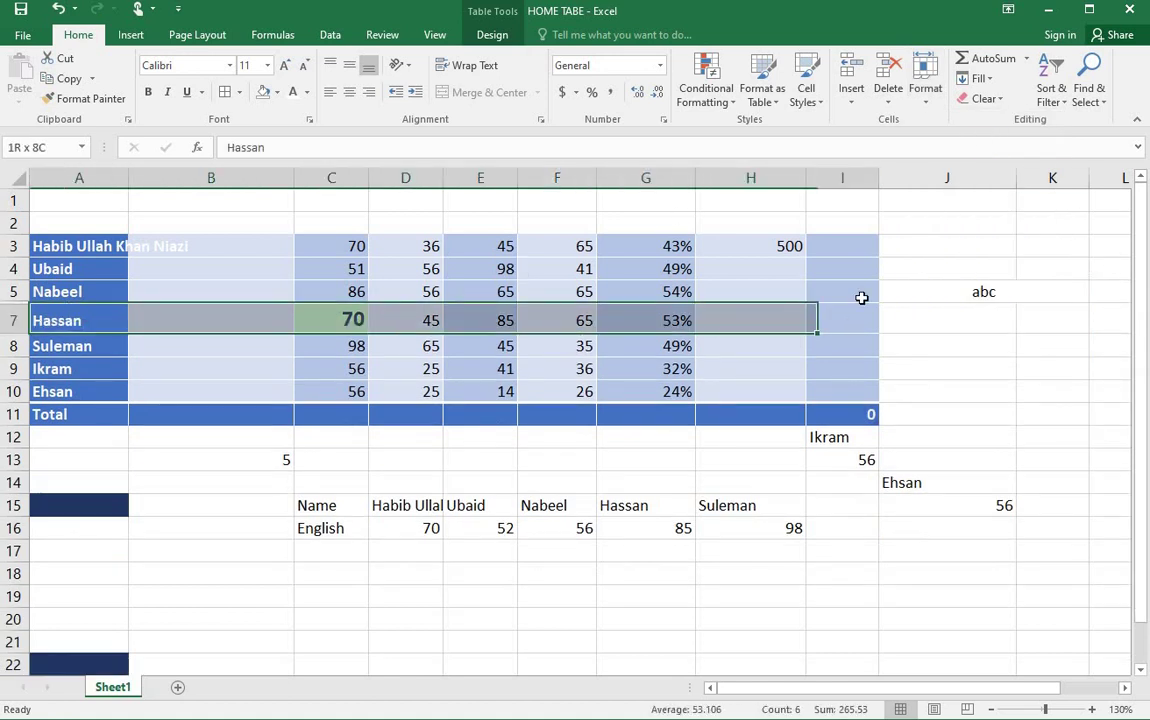
left_click(925, 100)
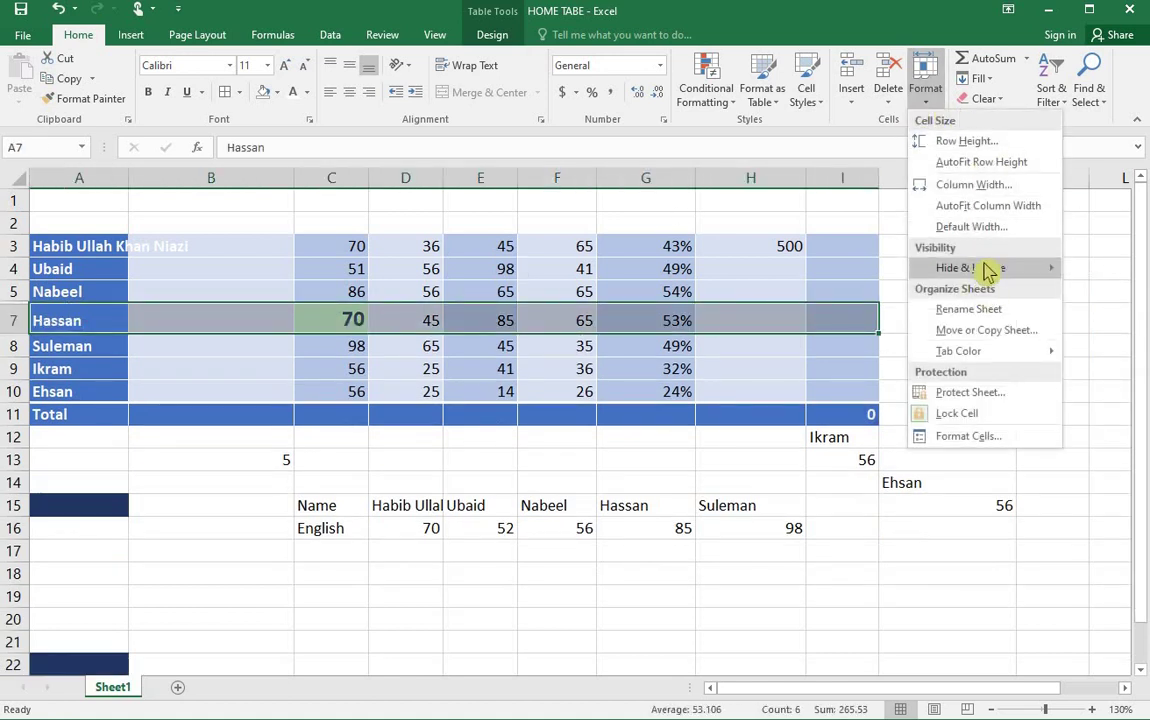
mouse_move(988, 270)
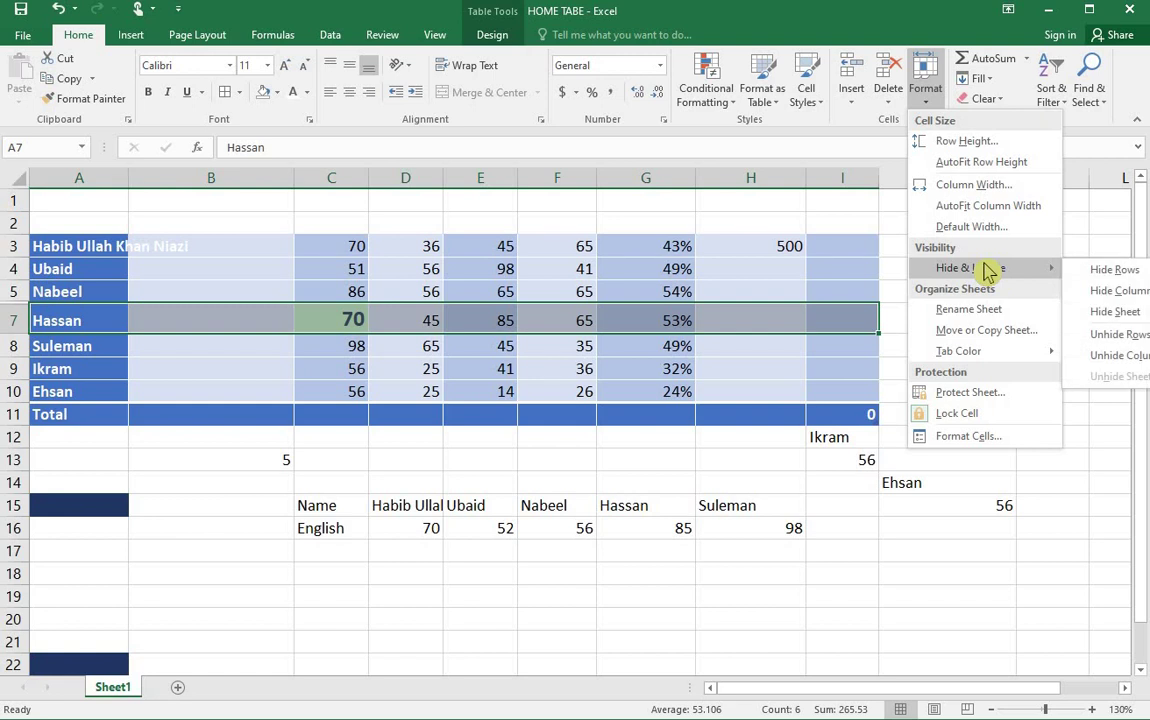
left_click(1143, 270)
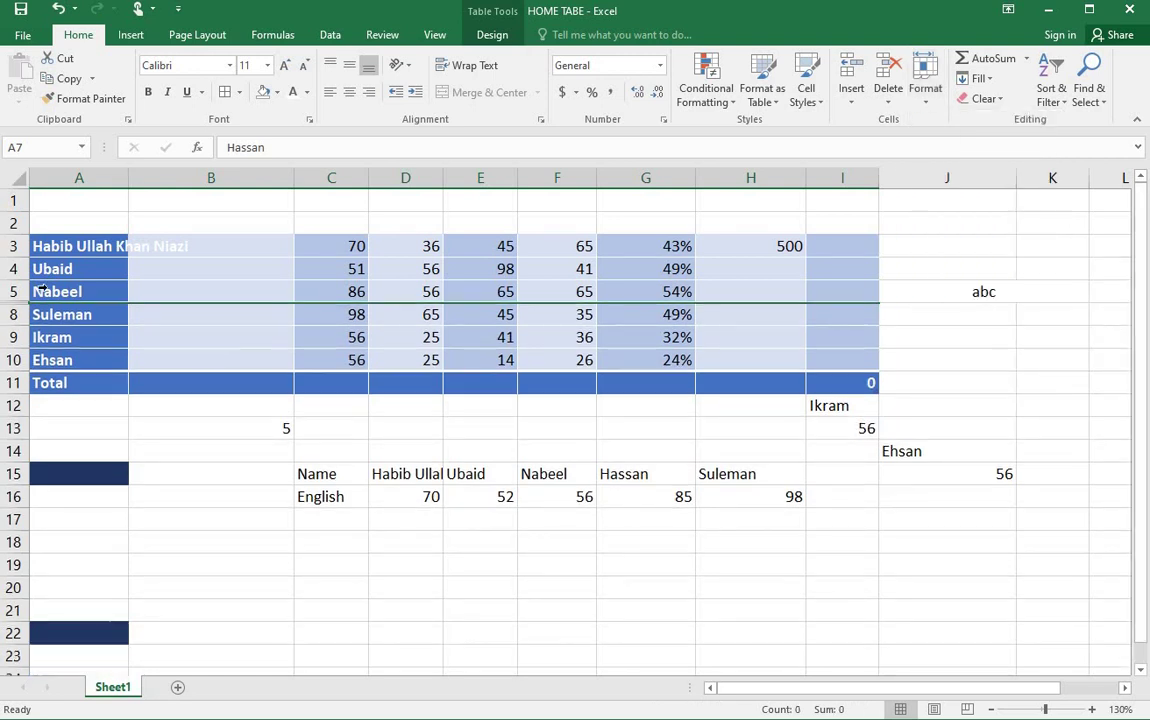
Step: Select rows 5 through 8 and unhide the hidden rows 6 and 7
left_click(12, 291)
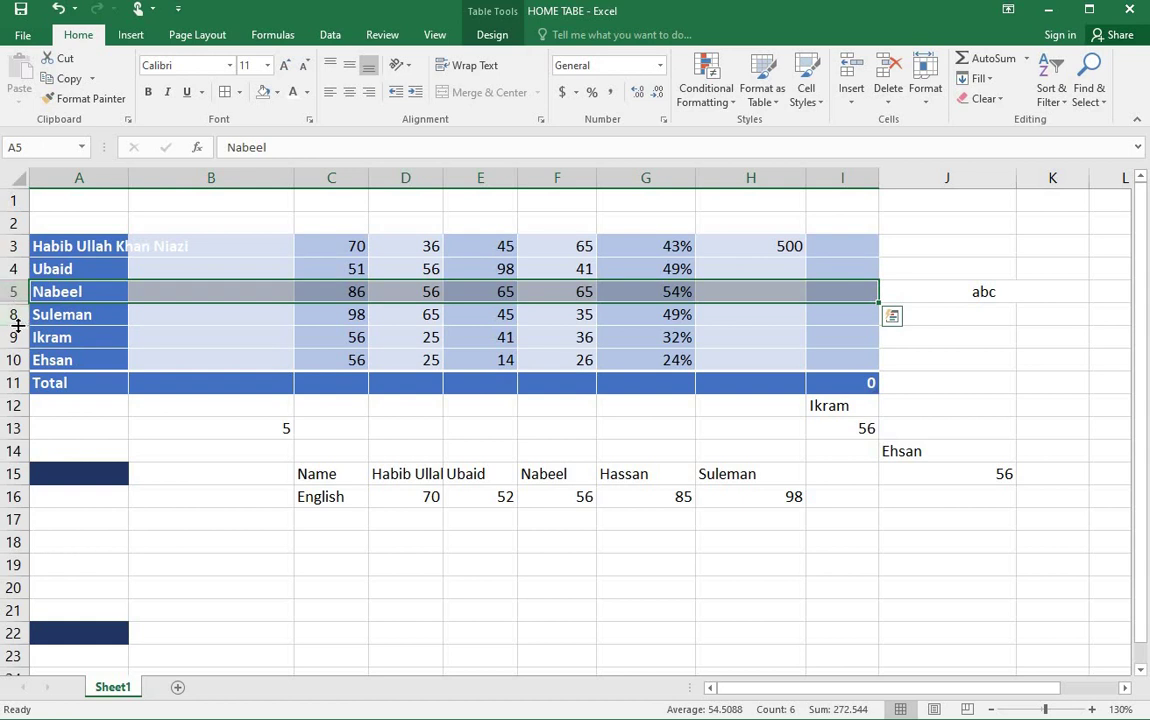
left_click_drag(57, 291, 827, 318)
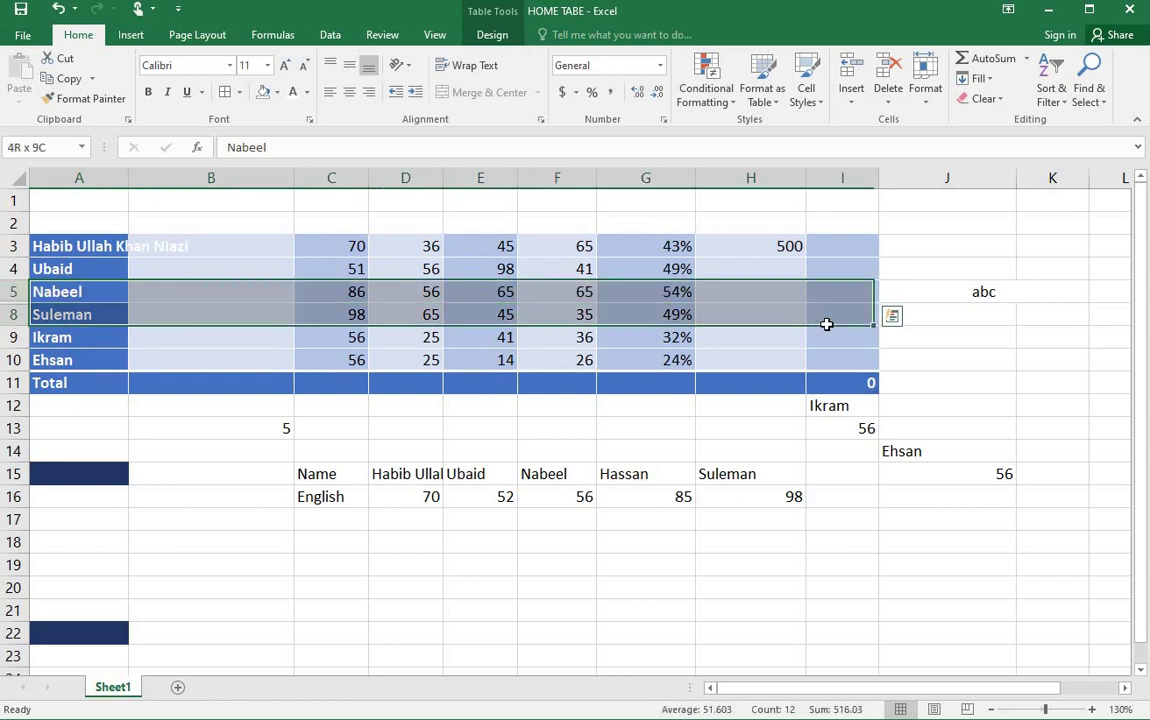
left_click(986, 99)
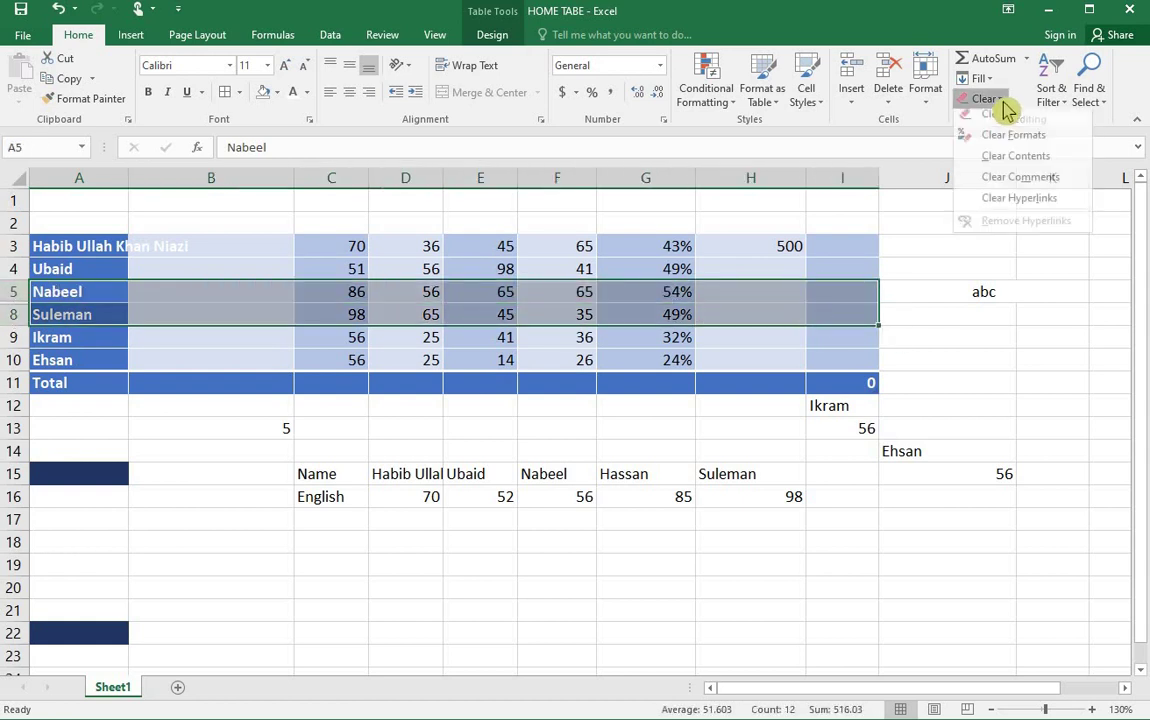
left_click(926, 100)
mouse_move(965, 270)
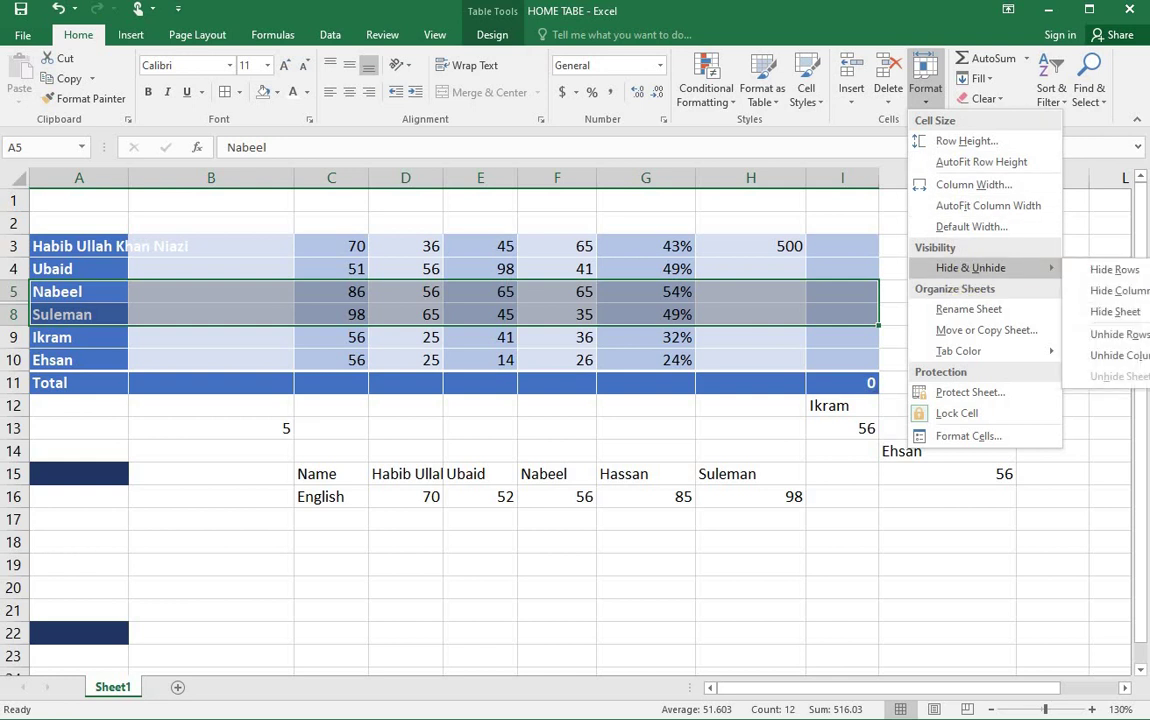
left_click(1118, 334)
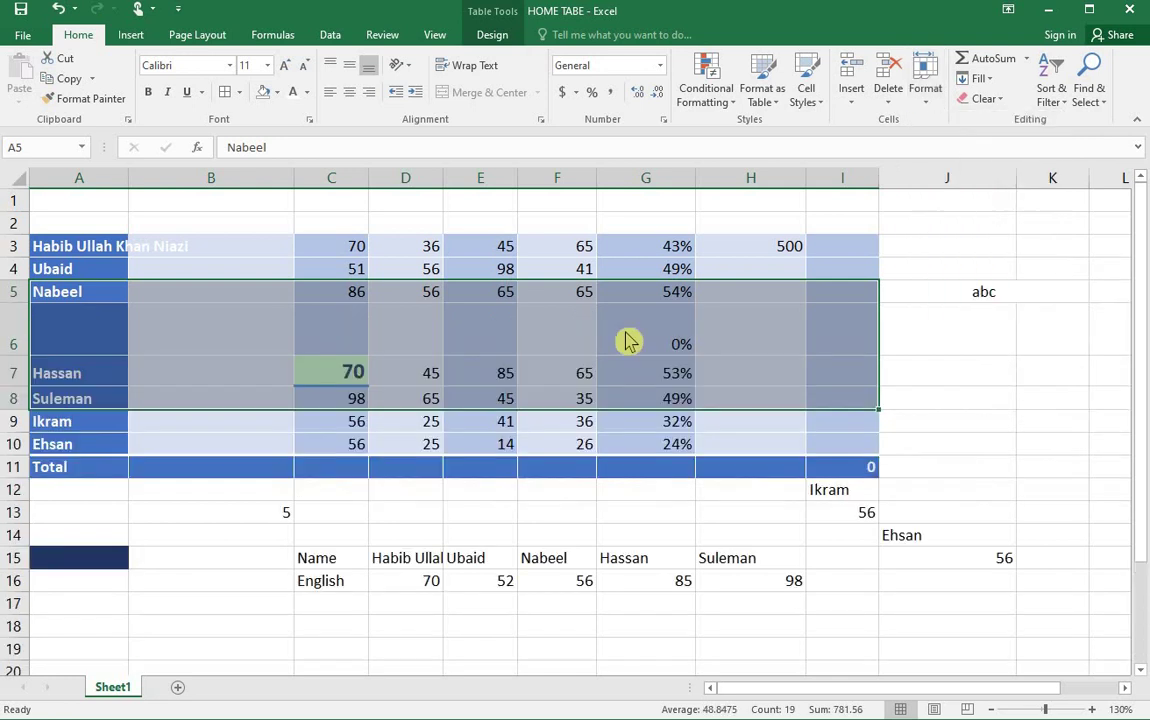
left_click(331, 328)
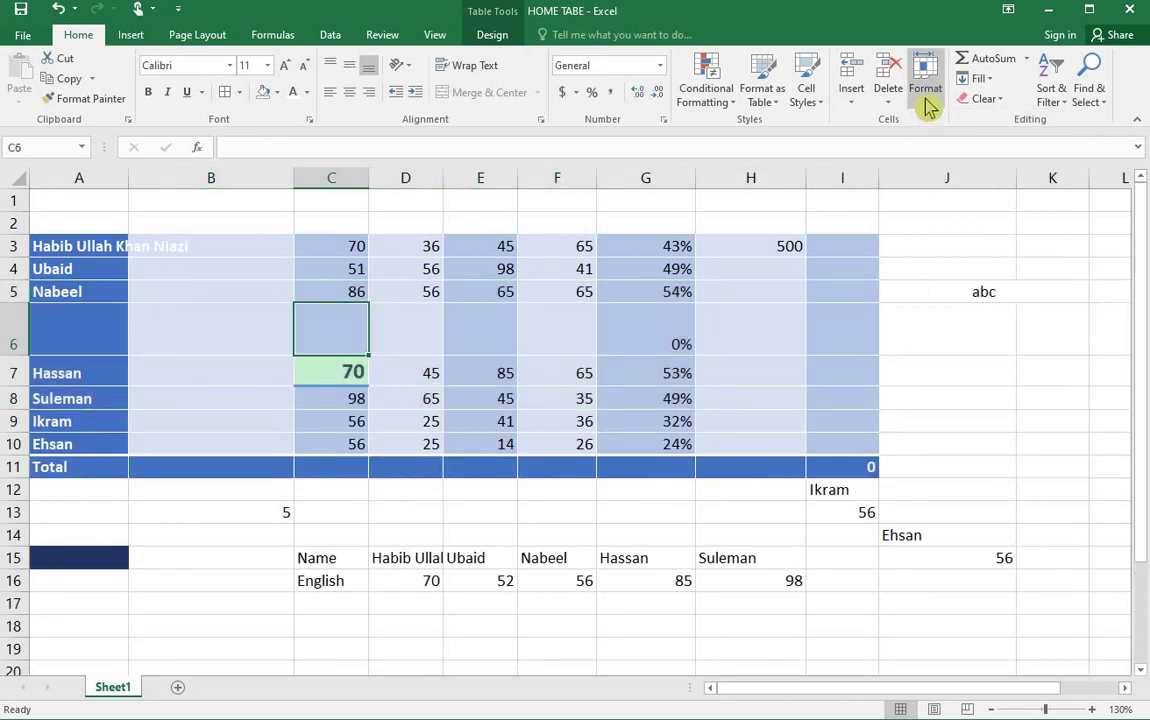
Step: Rename the Sheet1 tab to 'excel' with Format > Rename Sheet
left_click(925, 95)
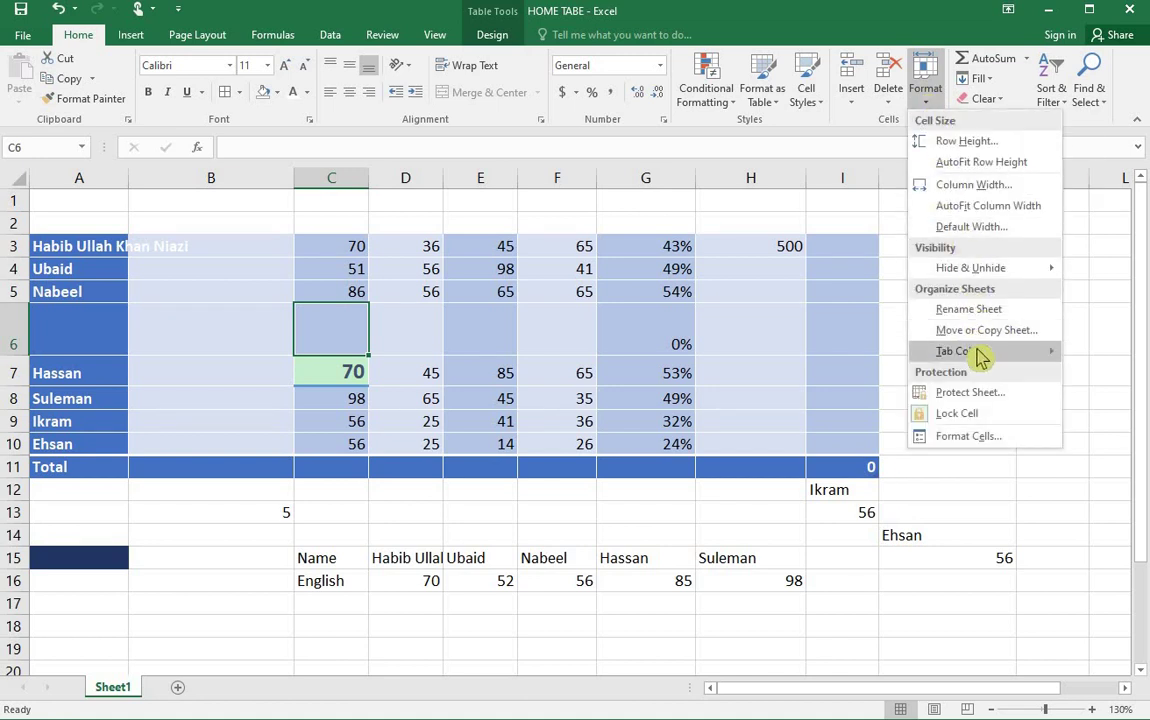
mouse_move(980, 358)
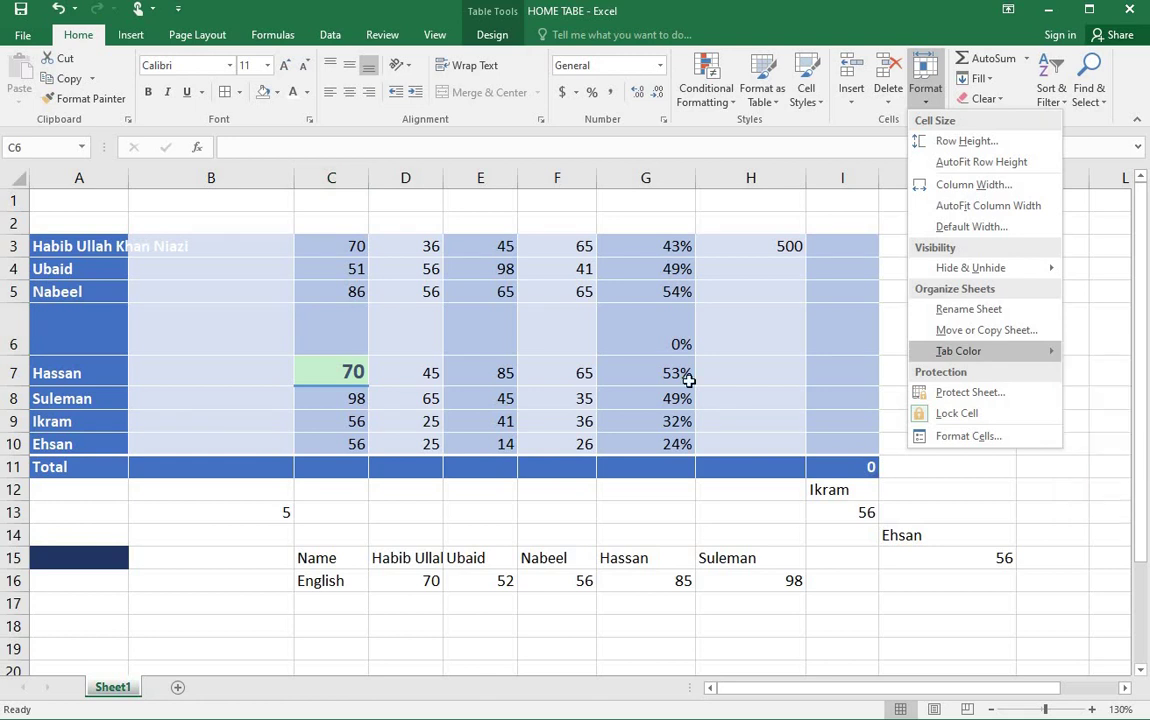
key("Escape")
left_click_drag(105, 331, 818, 341)
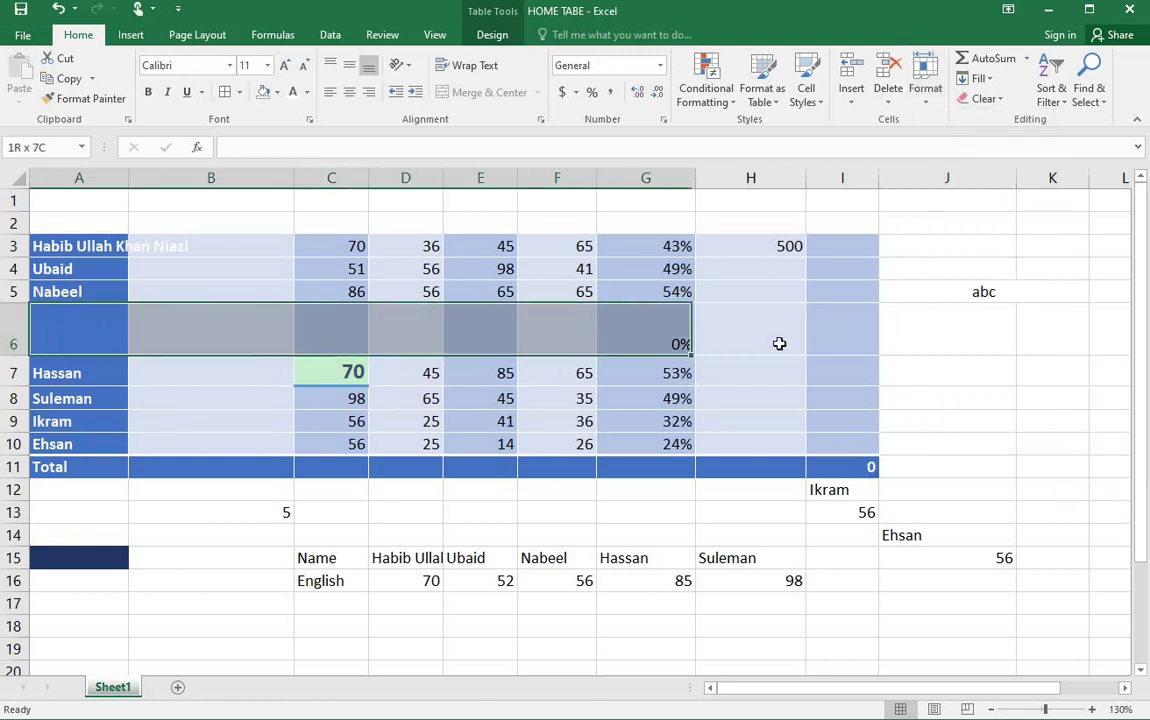
left_click(925, 95)
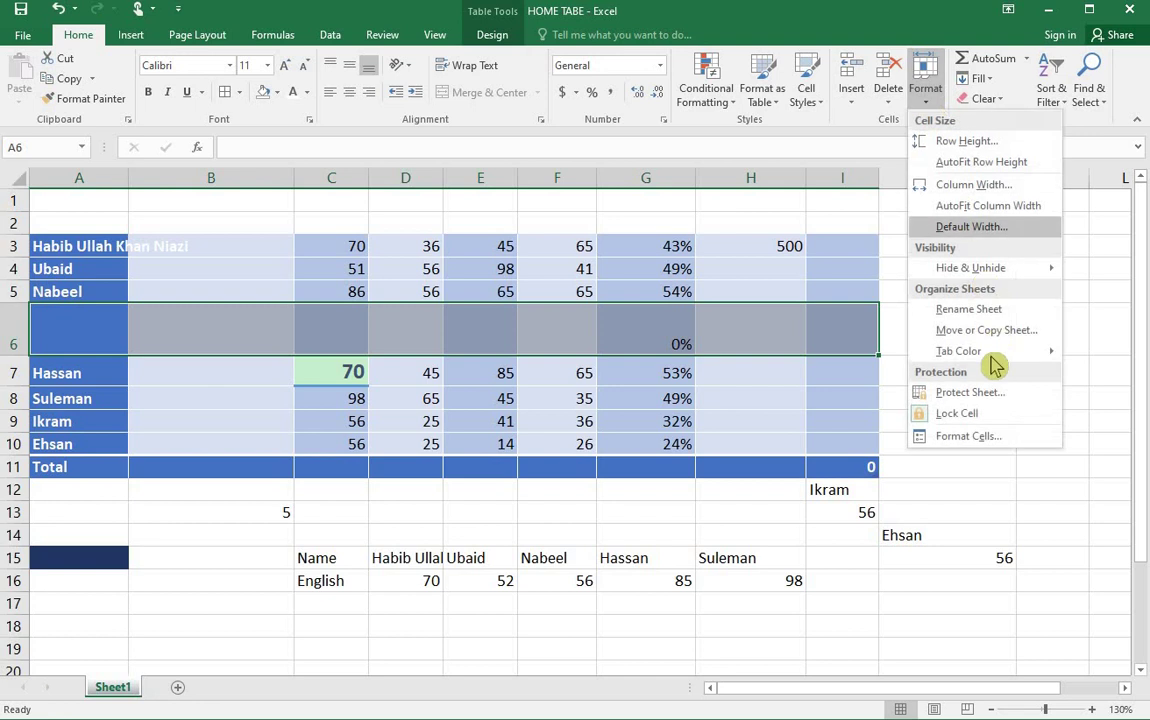
left_click(999, 308)
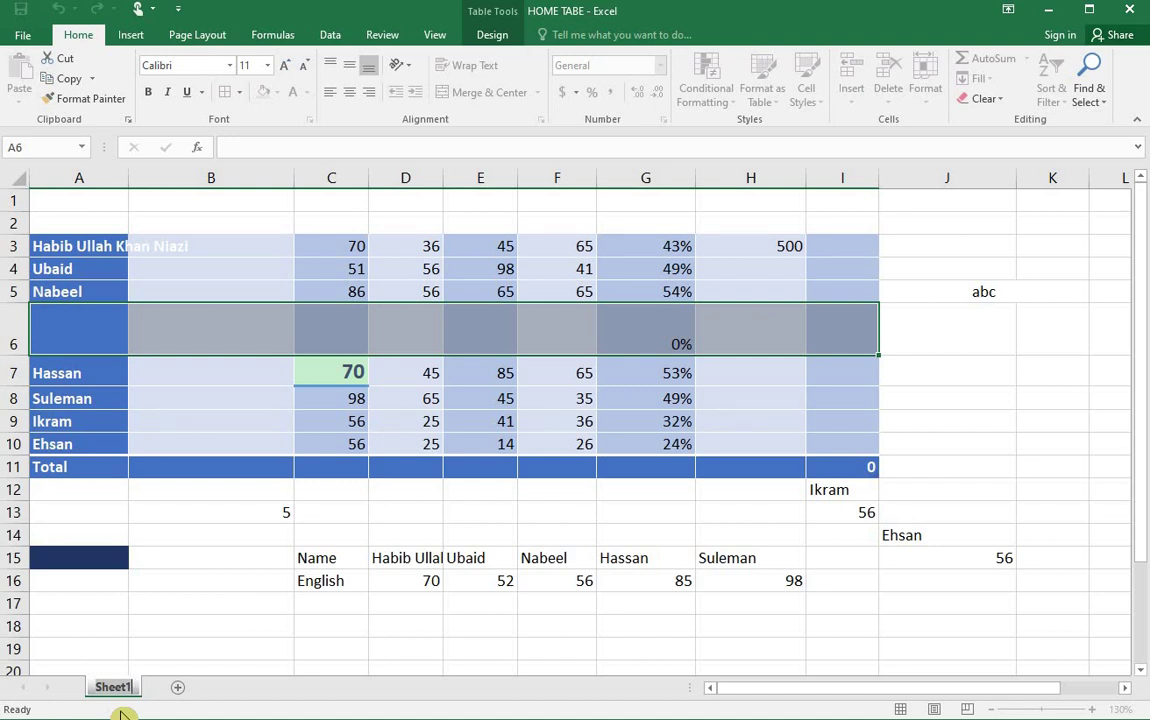
type("excel")
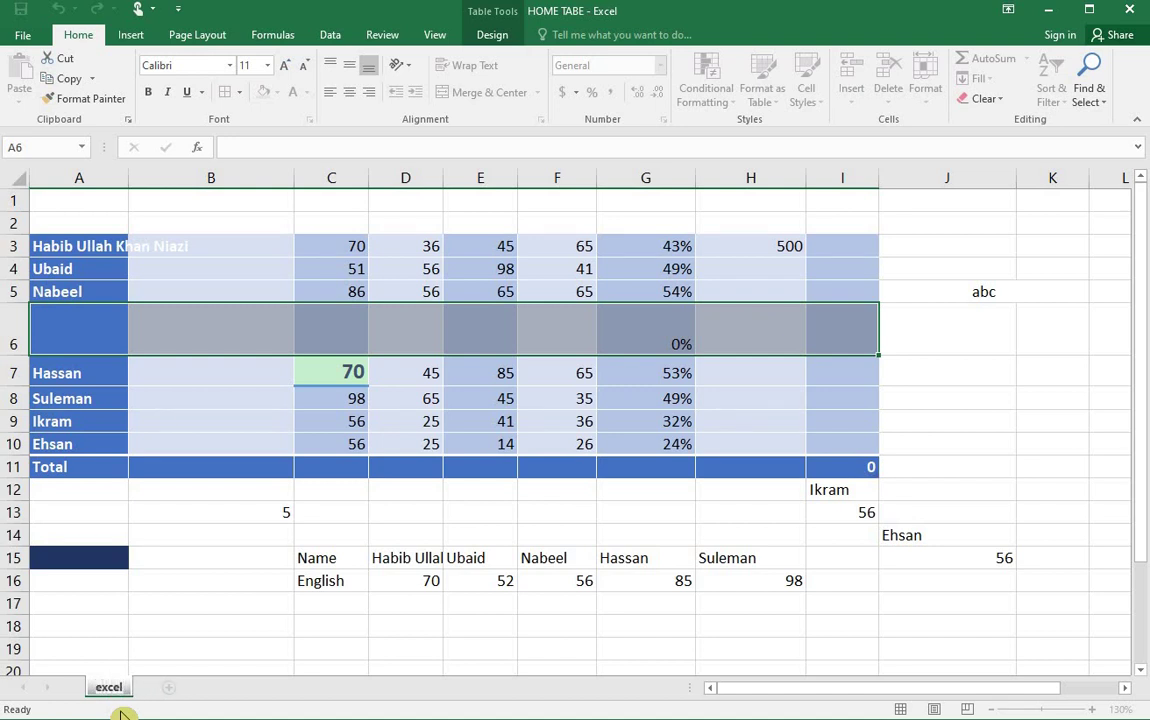
left_click(152, 642)
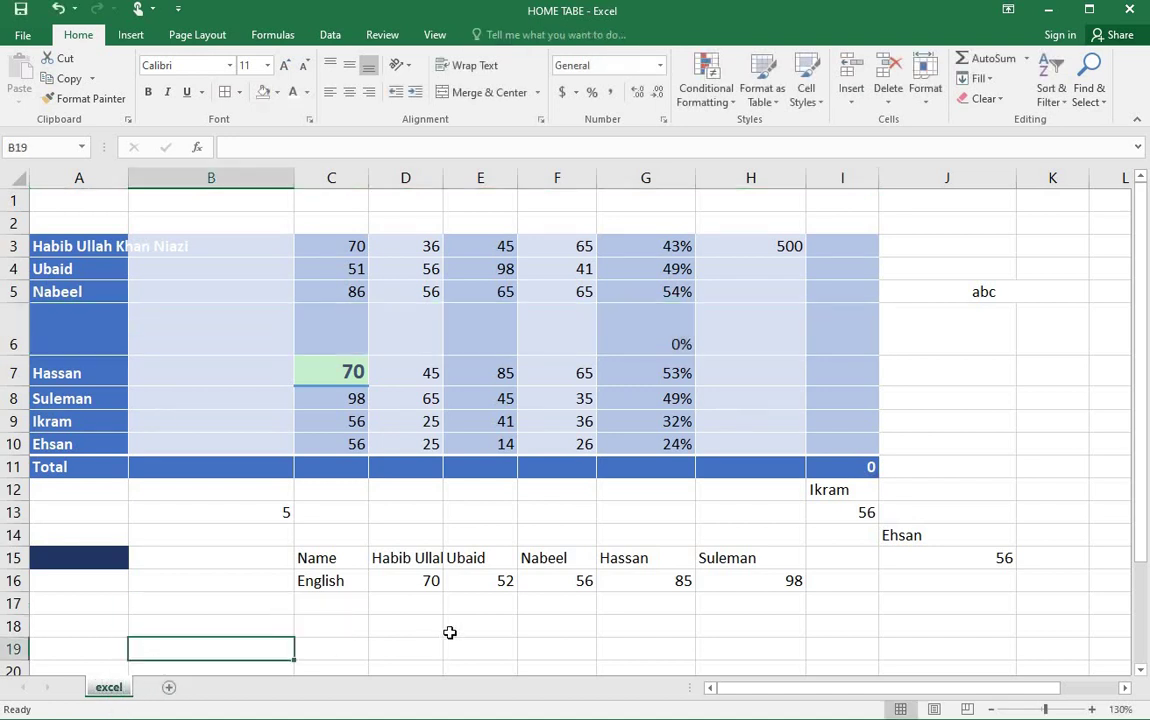
Step: Add a new blank Sheet1 worksheet and return to the excel sheet
left_click(169, 688)
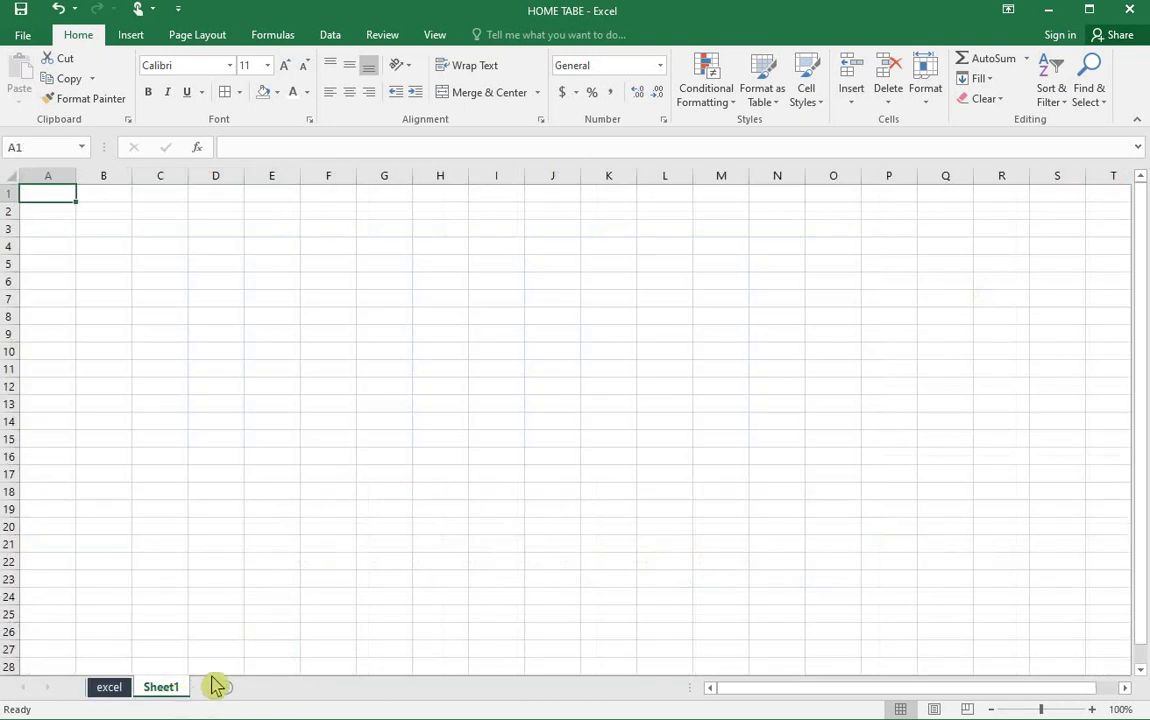
left_click(111, 688)
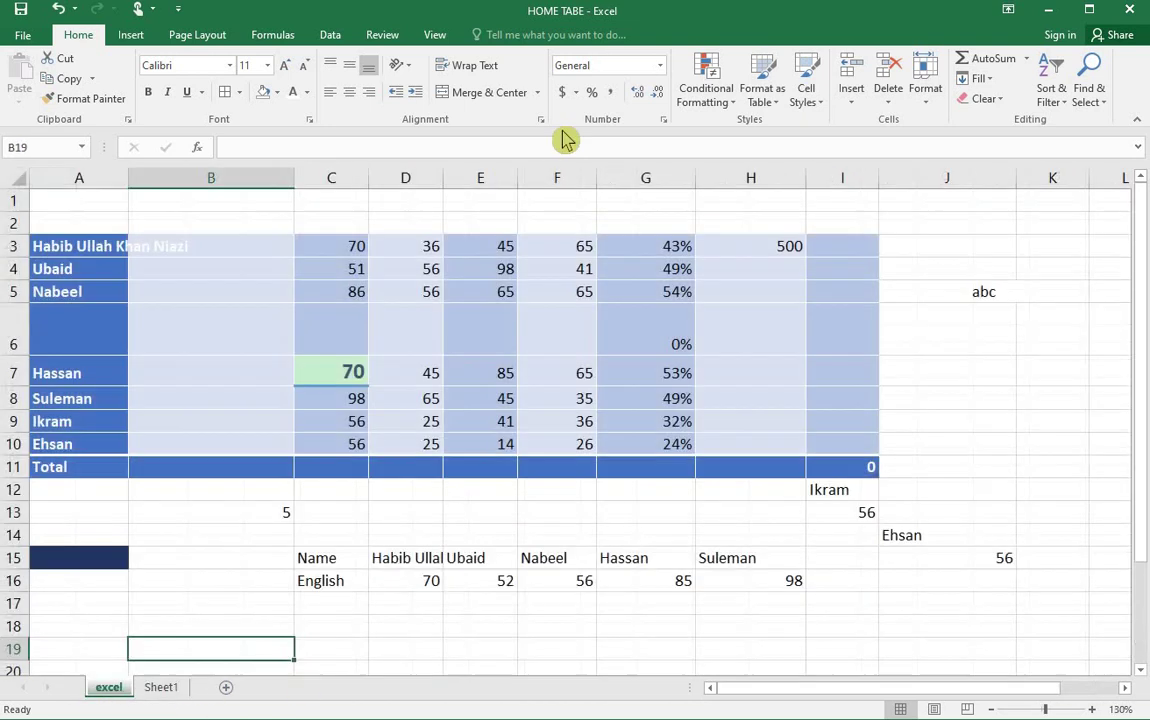
left_click(925, 100)
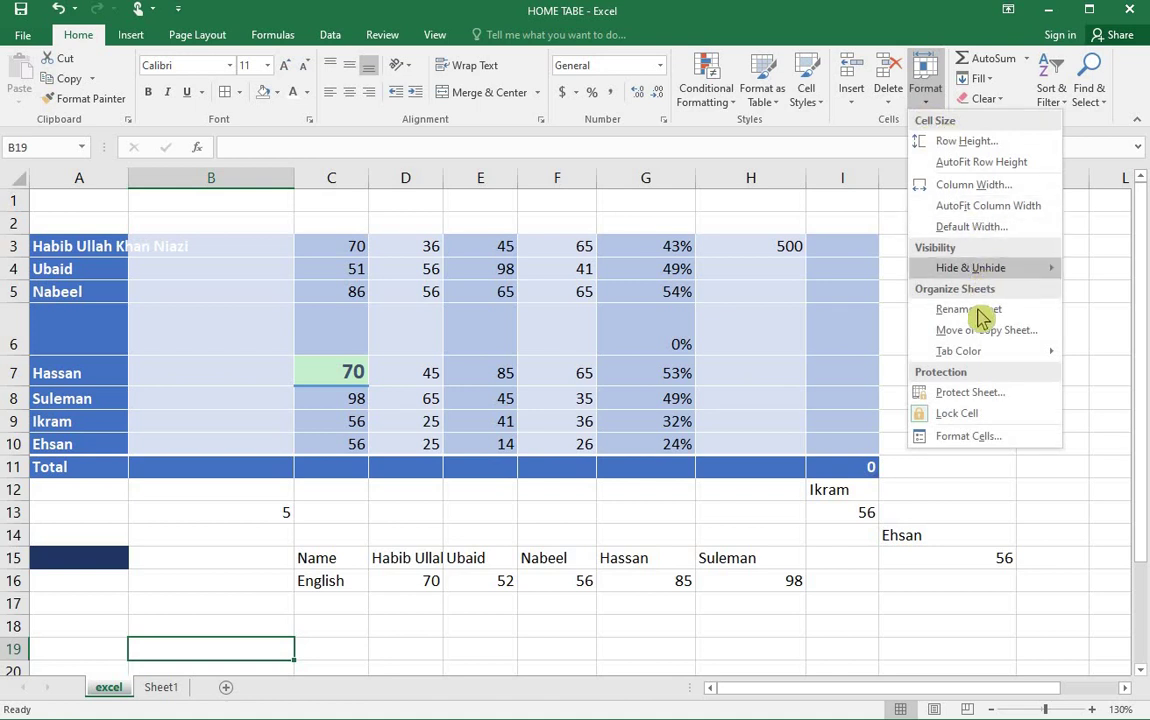
mouse_move(986, 272)
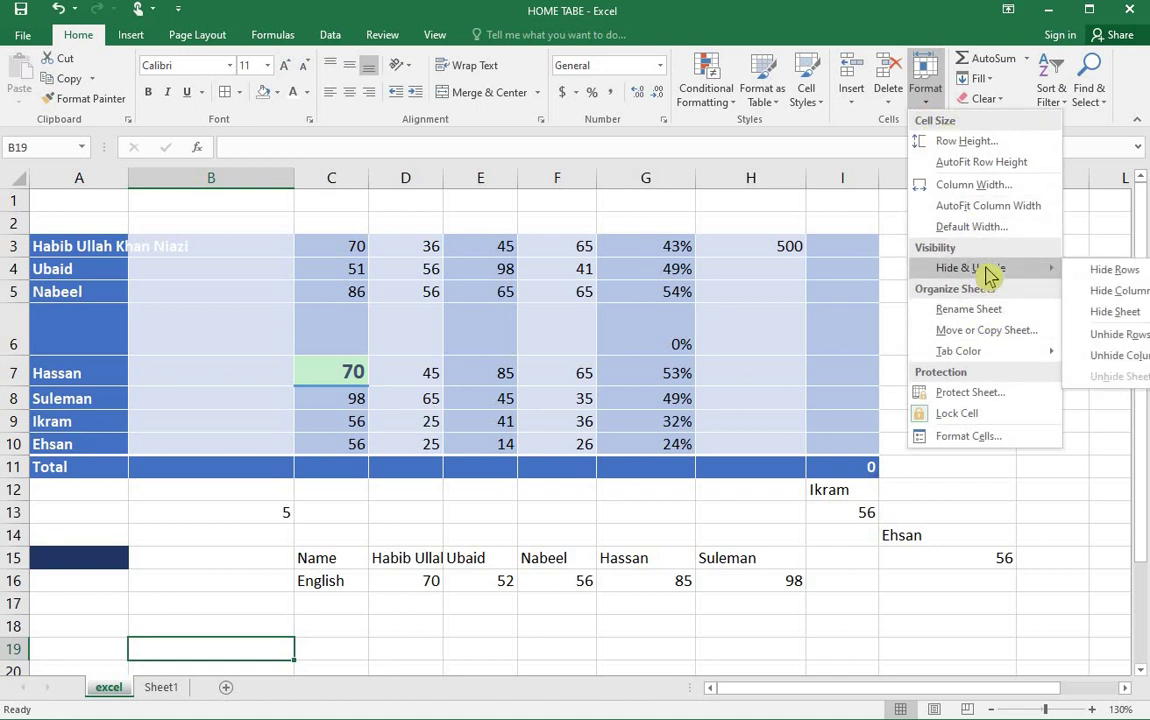
Step: Select cell A6 and bring up the sheet Tab Color choices
left_click(345, 370)
left_click(79, 328)
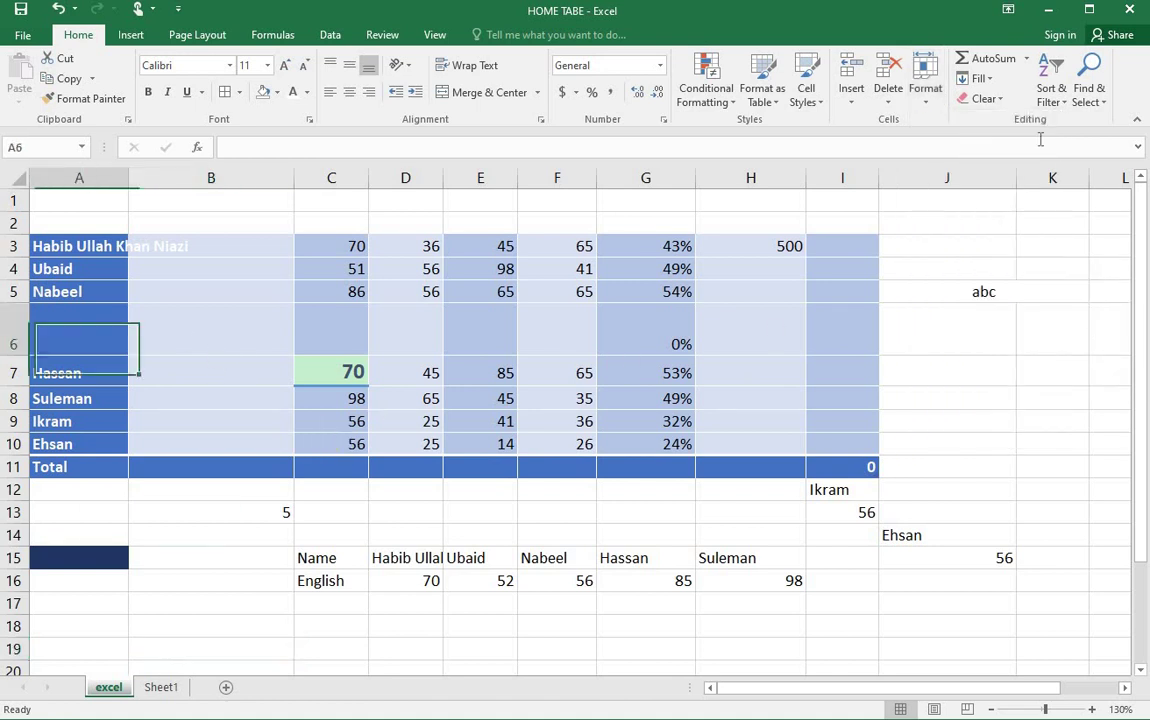
left_click(927, 95)
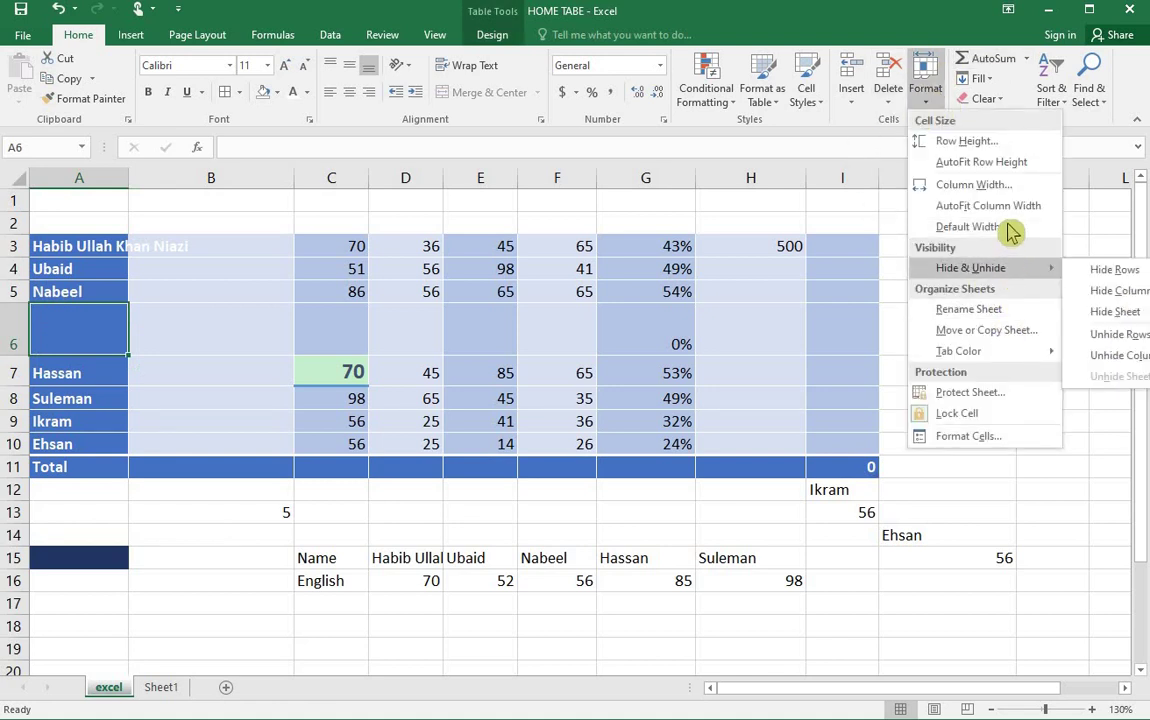
mouse_move(1000, 362)
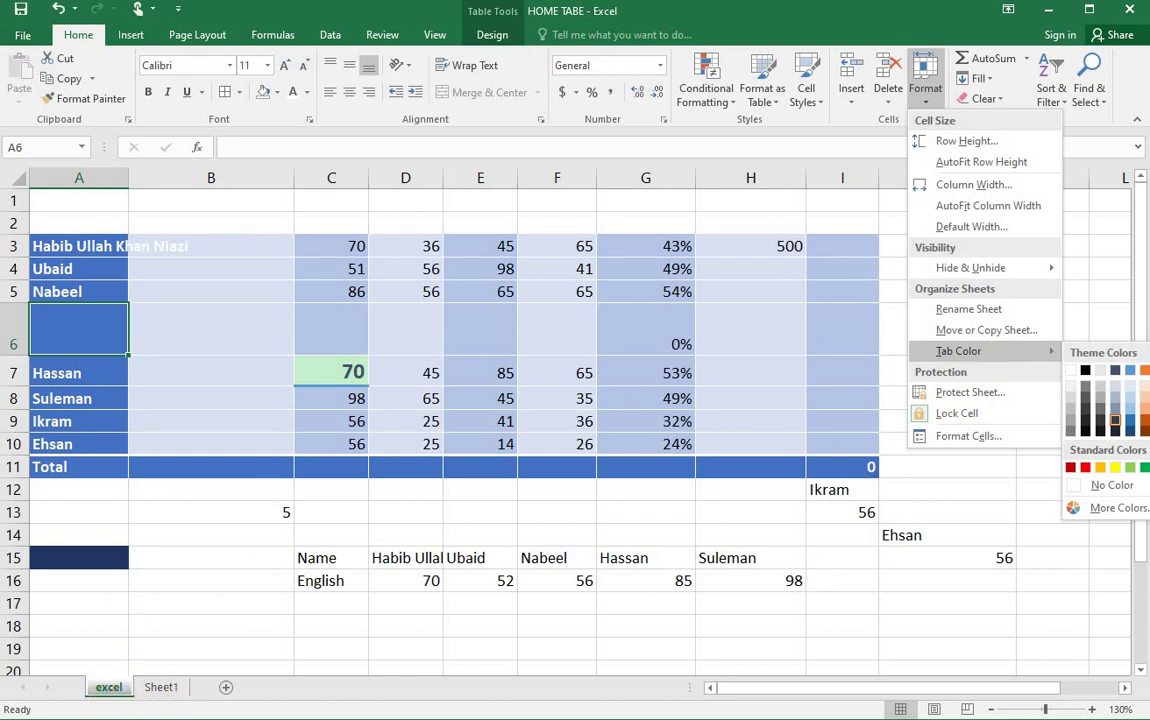
Step: Colour the excel sheet tab orange
left_click(1147, 425)
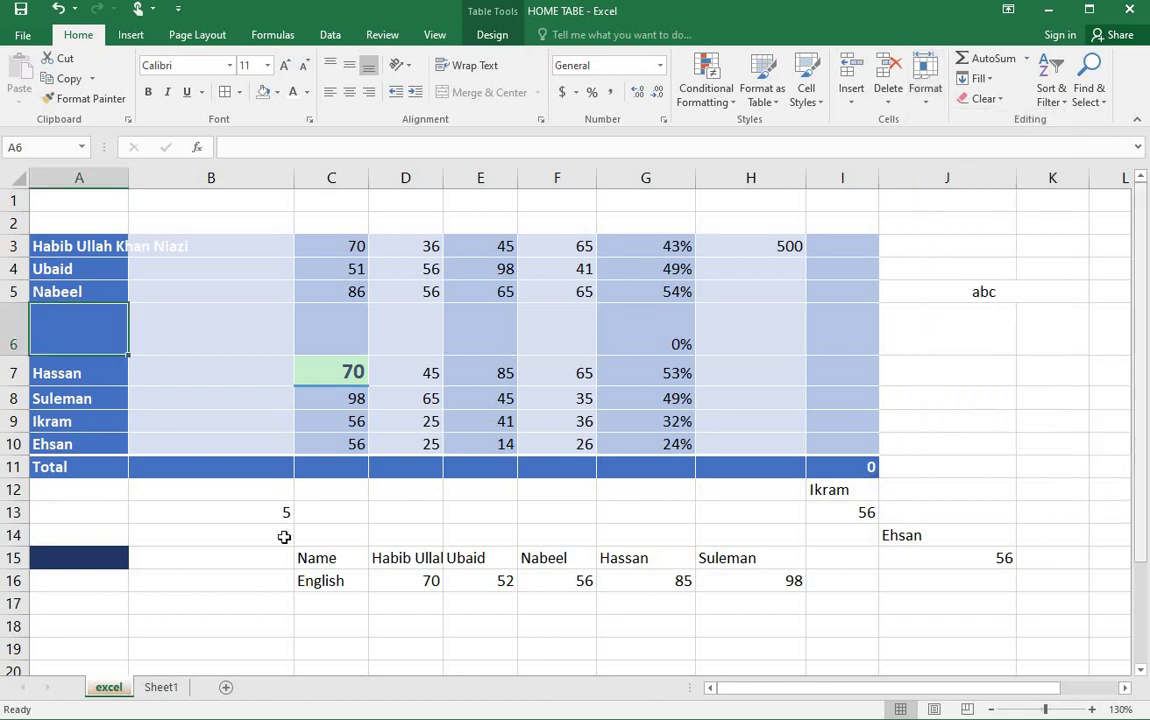
left_click(159, 687)
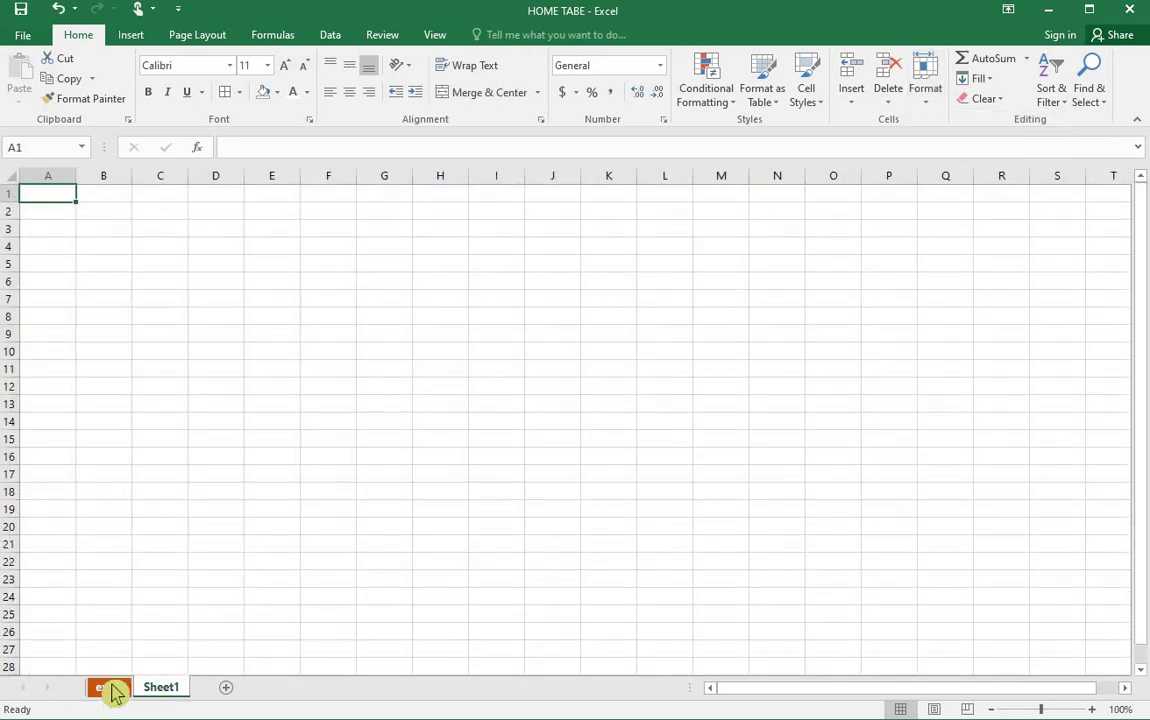
left_click(110, 688)
left_click(925, 95)
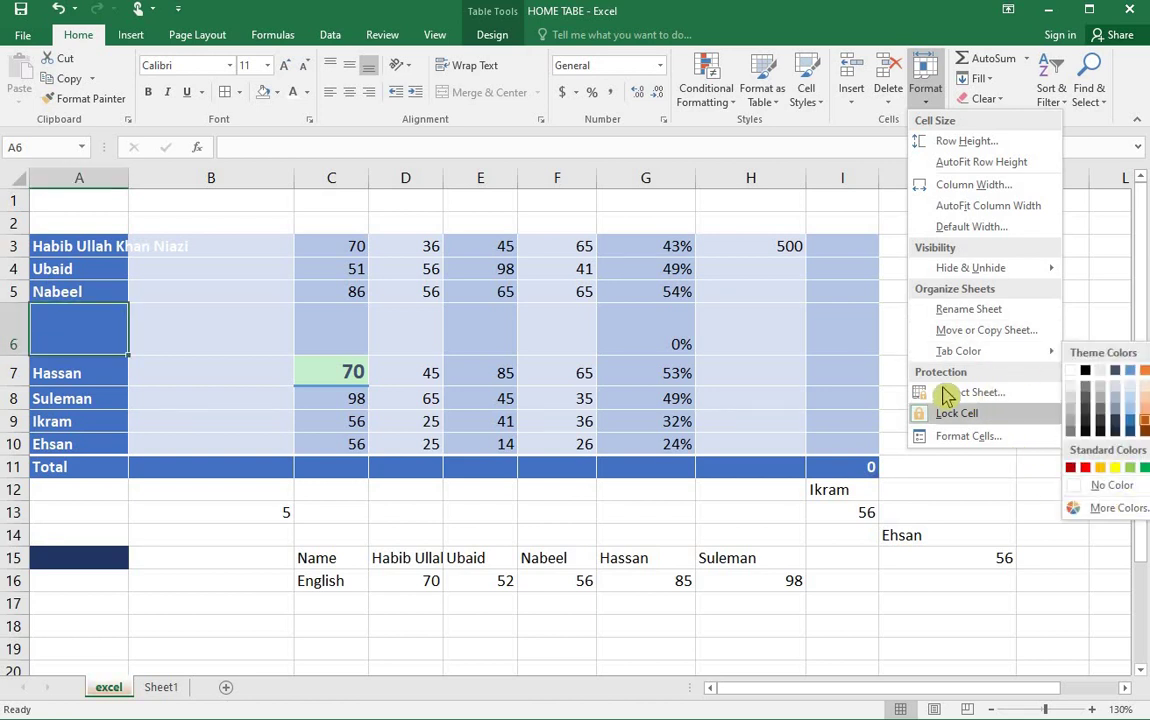
Step: Rename the Sheet1 tab to 'ABC'
left_click(172, 689)
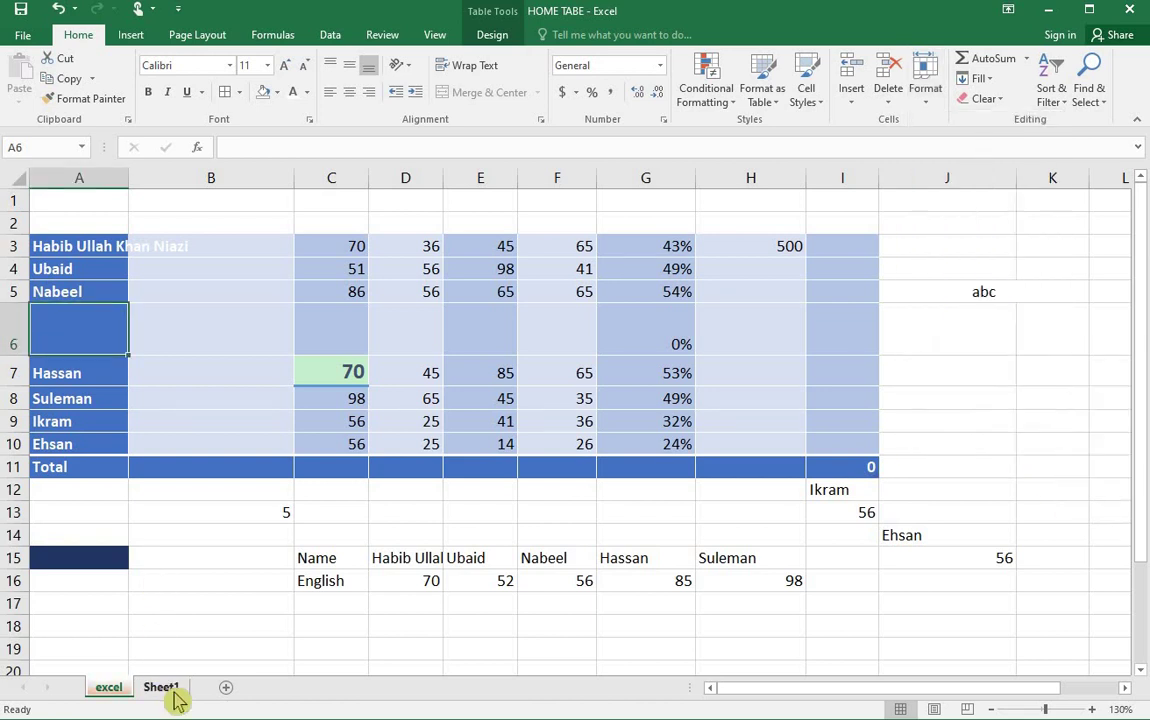
double_click(172, 689)
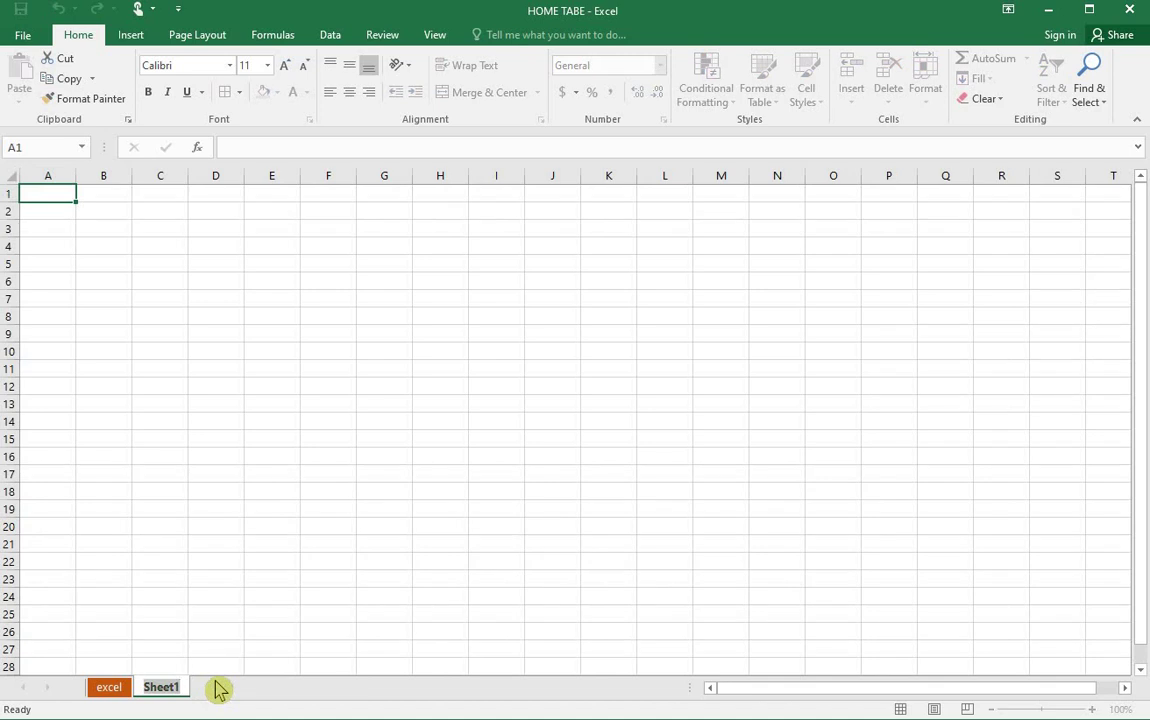
type("ABC")
key("Return")
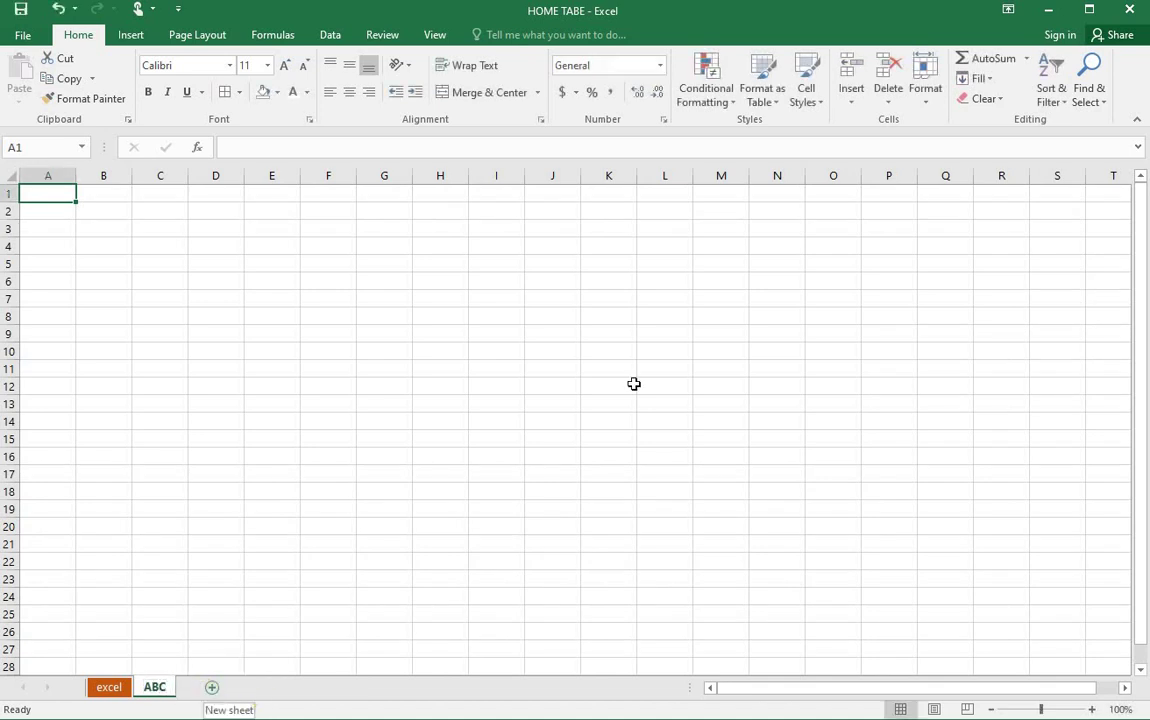
Step: Colour the ABC tab green, then switch back to the excel sheet
left_click(925, 85)
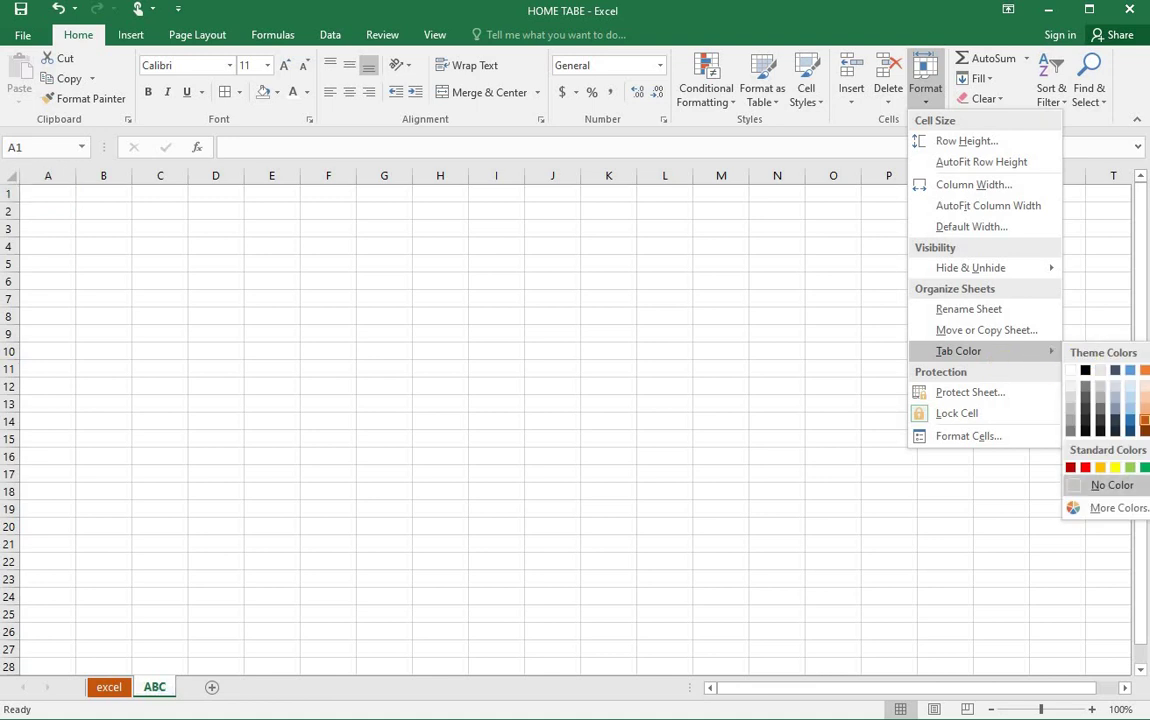
left_click(1130, 467)
left_click(112, 690)
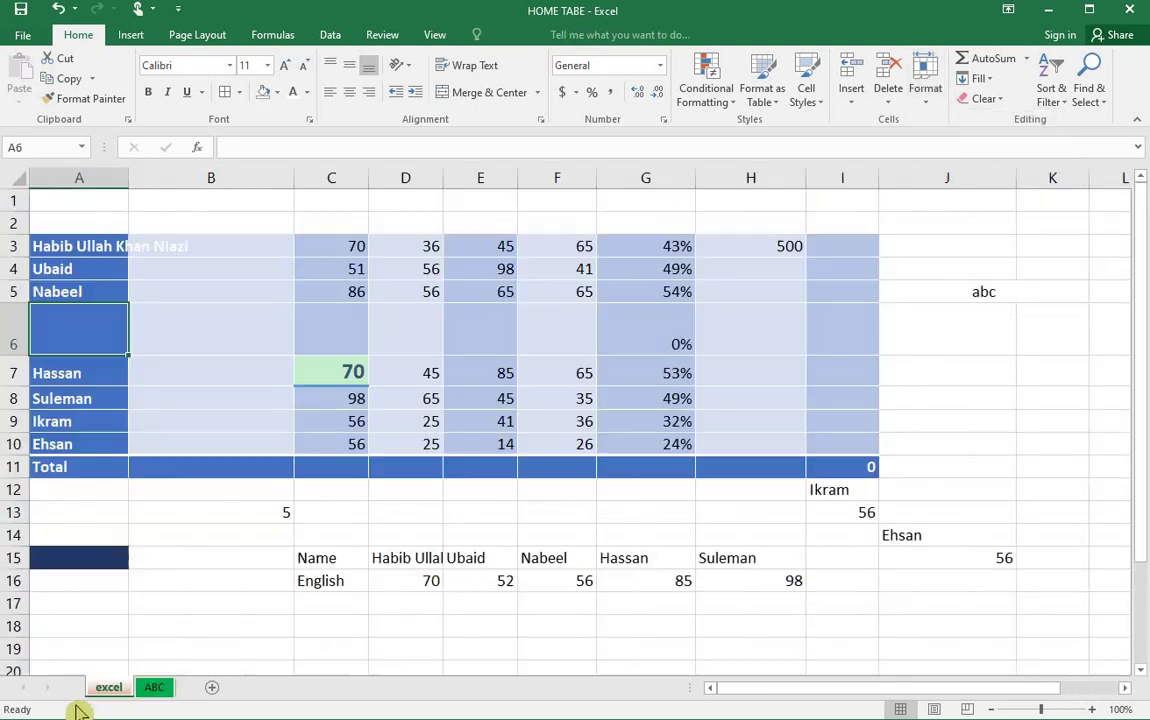
left_click(928, 100)
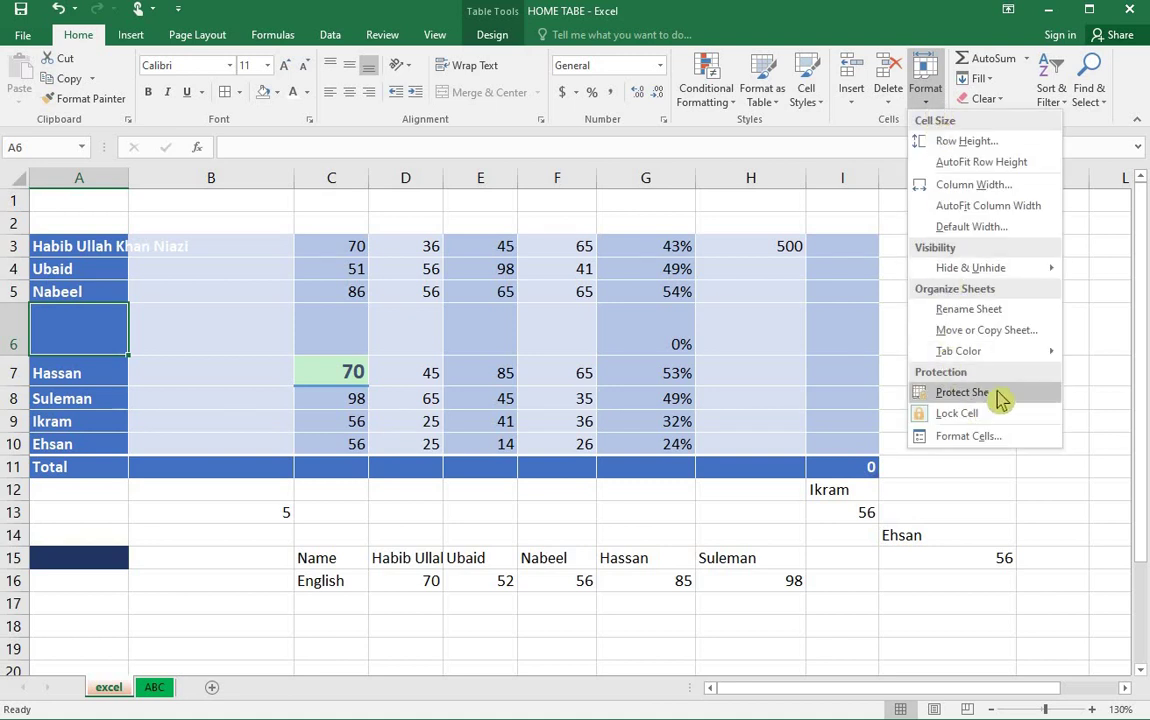